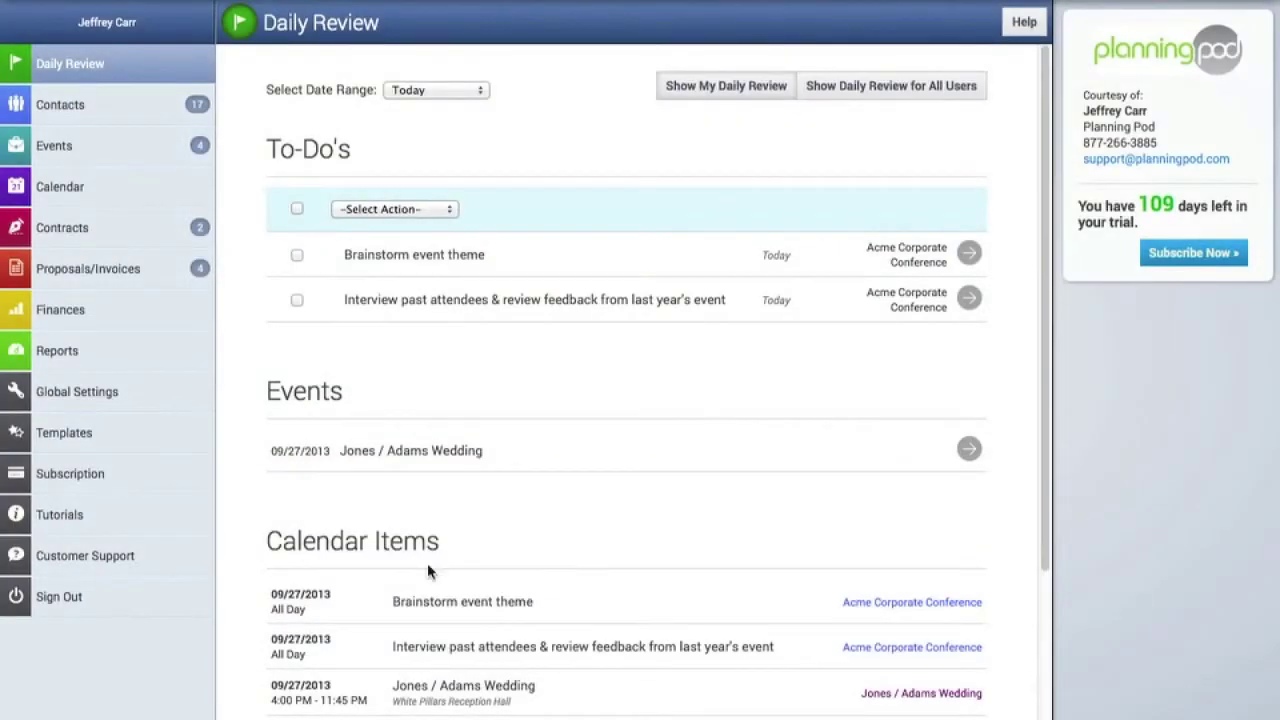
Open the Budget page of the Global Associates Meeting event from the Events list.
{"action": "left_click", "coordinate": [66, 156]}
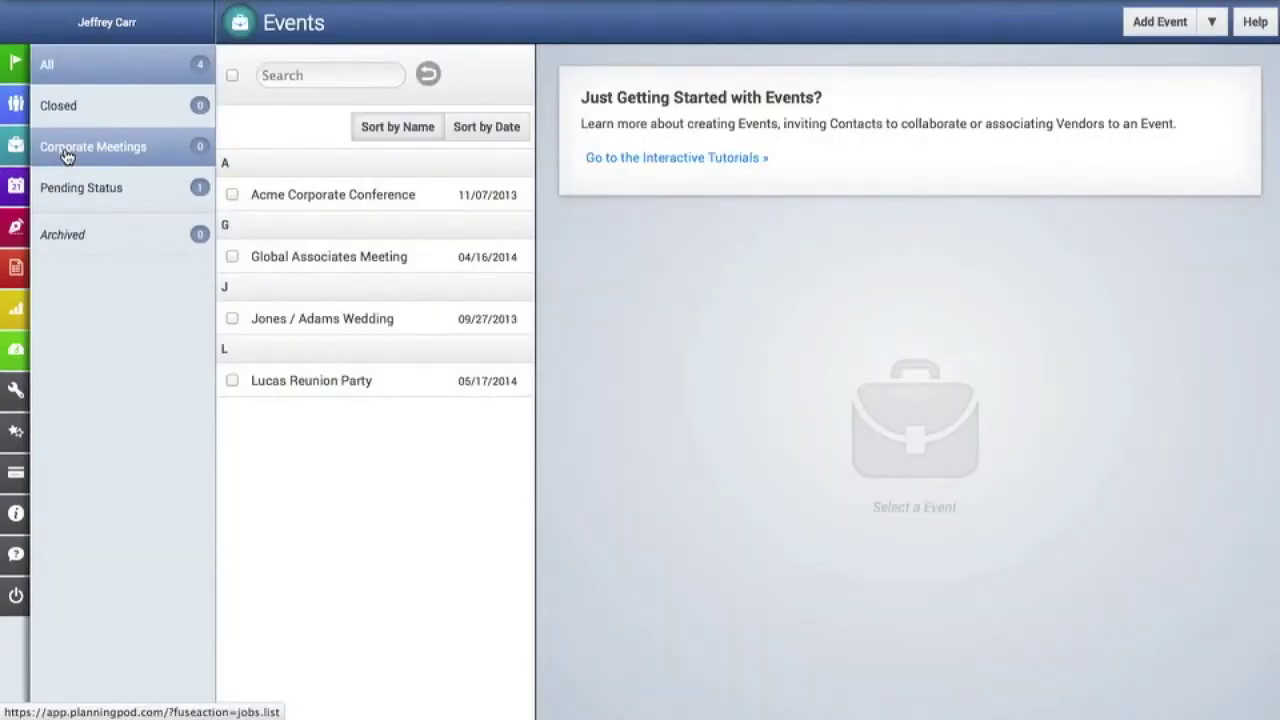
{"action": "left_click", "coordinate": [331, 259]}
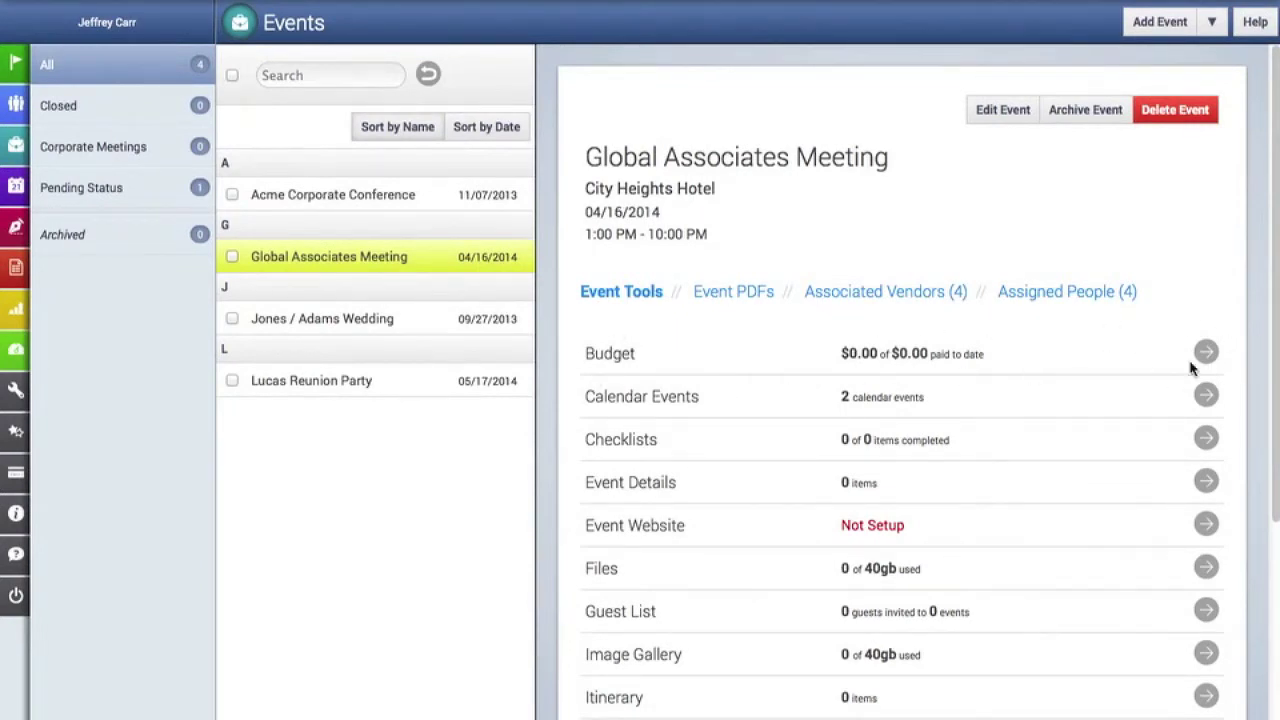
{"action": "left_click", "coordinate": [1205, 356]}
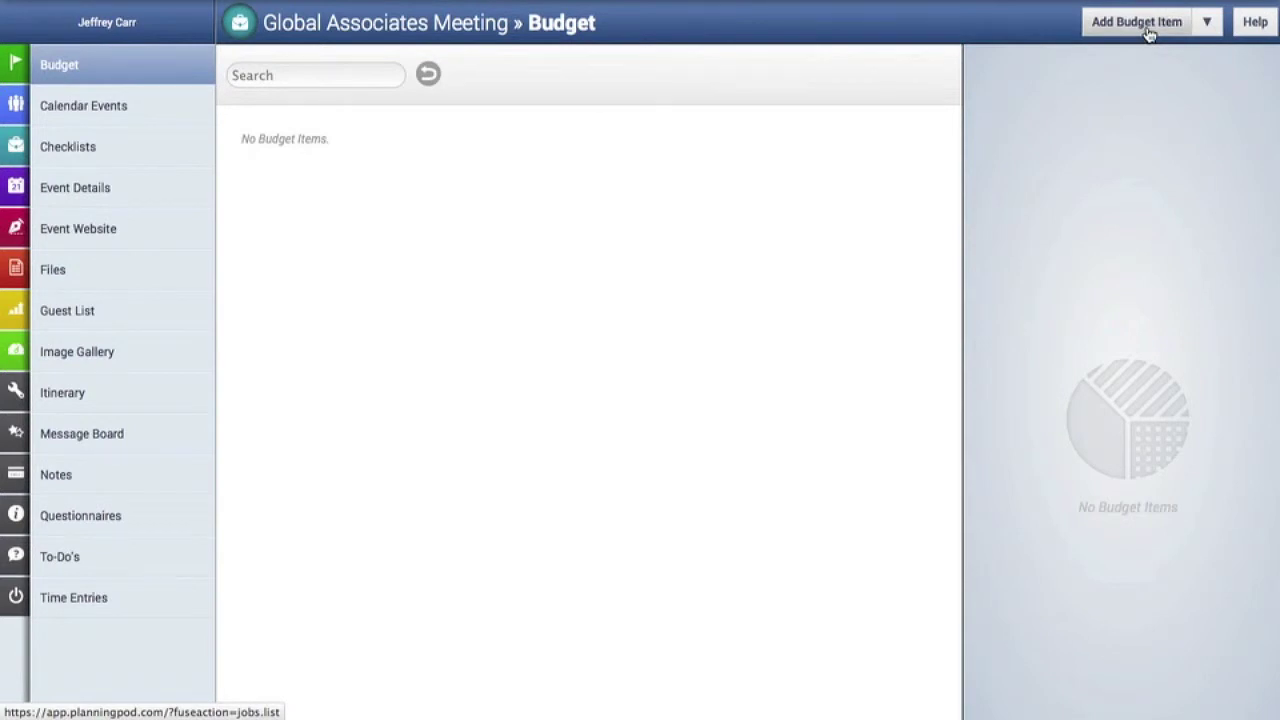
Set the event's target budget to 23000.00.
{"action": "left_click", "coordinate": [1208, 26]}
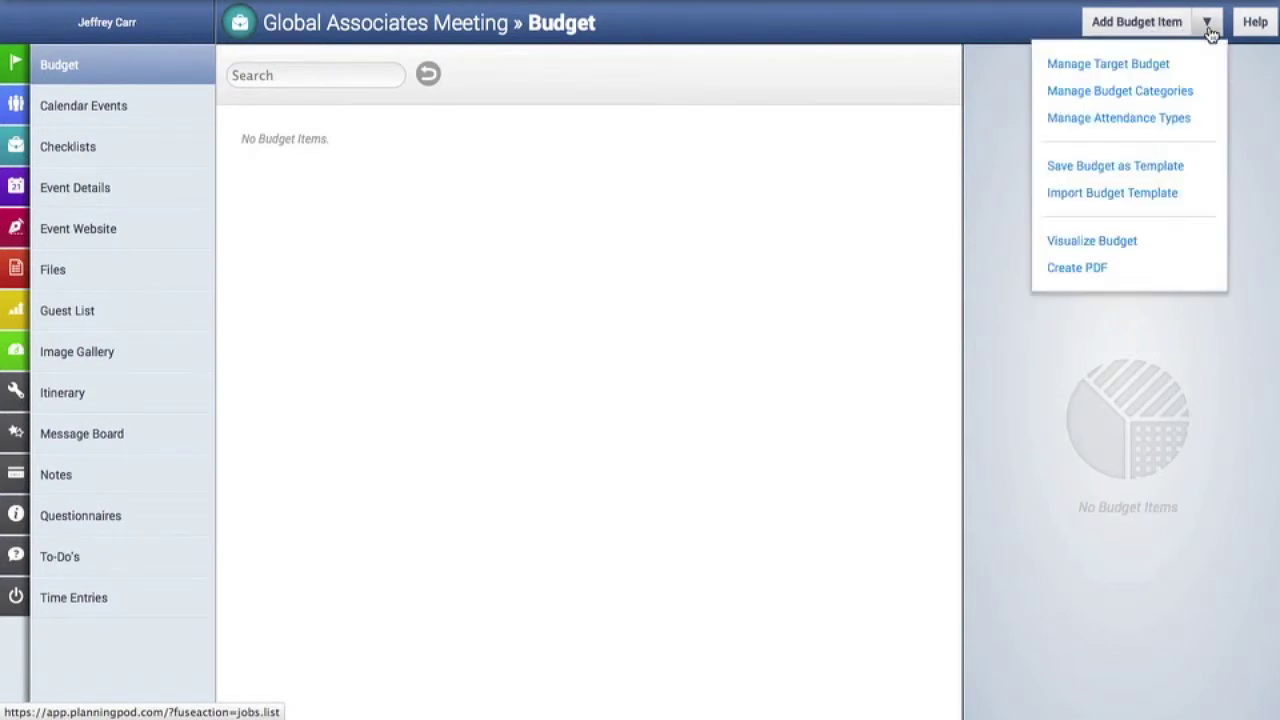
{"action": "left_click", "coordinate": [1136, 70]}
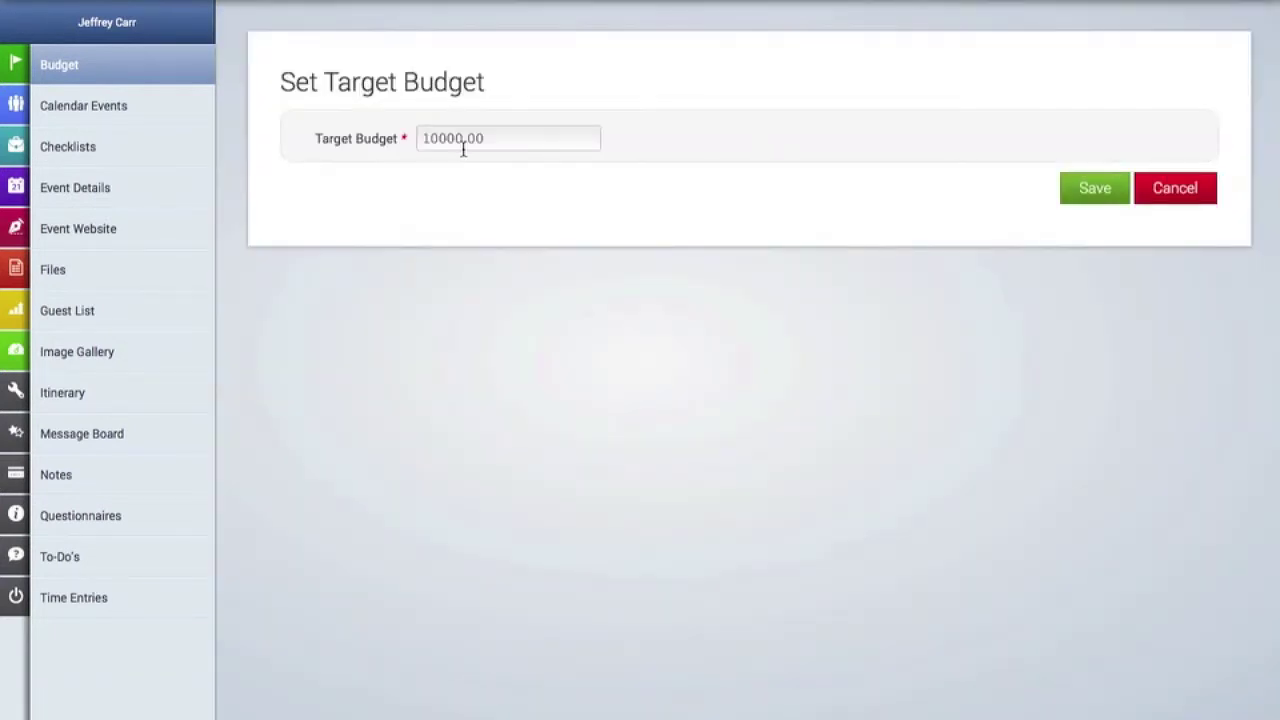
{"action": "left_click", "coordinate": [466, 145]}
{"action": "type", "text": "23000.00"}
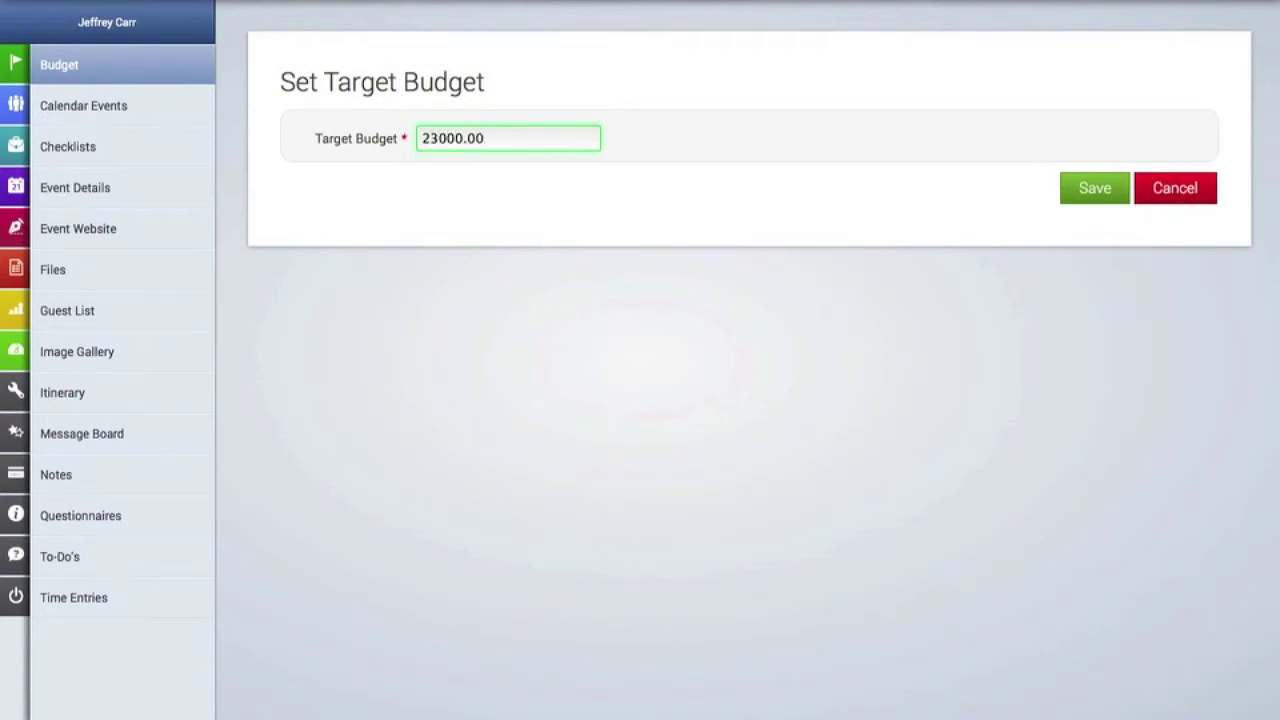
{"action": "left_click", "coordinate": [1081, 190]}
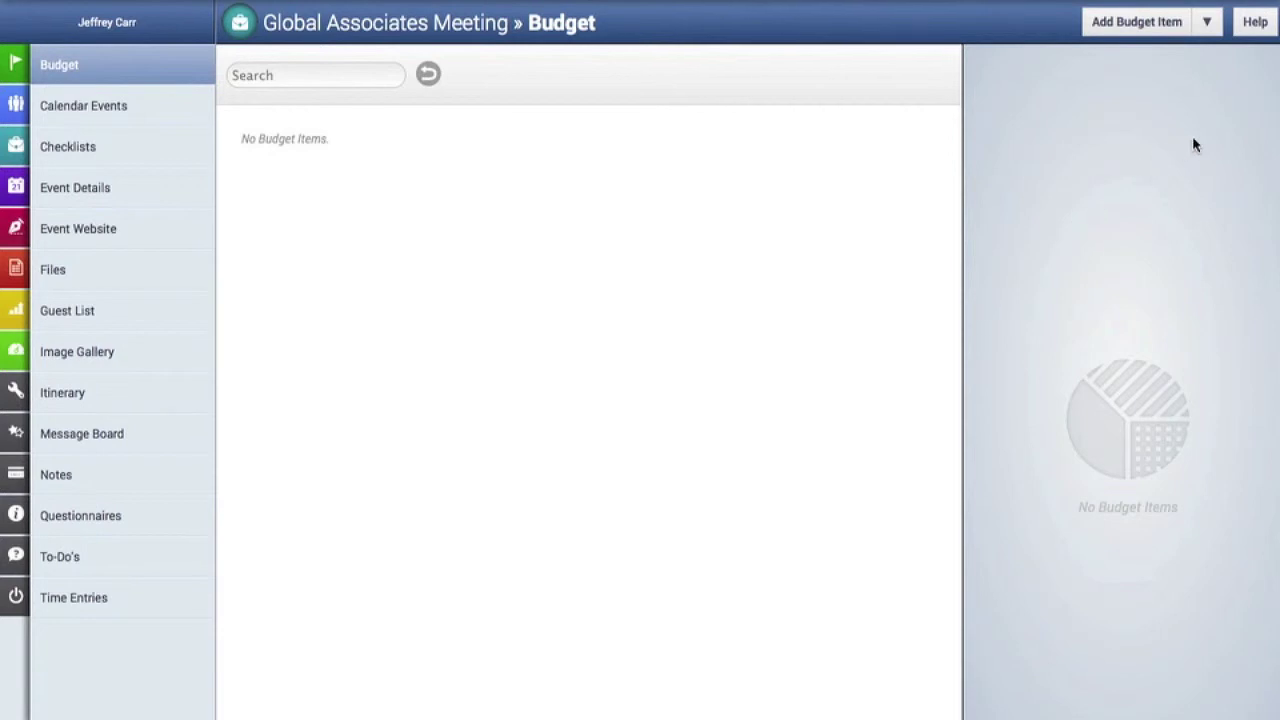
Create two budget categories, Food and Entertainment.
{"action": "left_click", "coordinate": [1208, 28]}
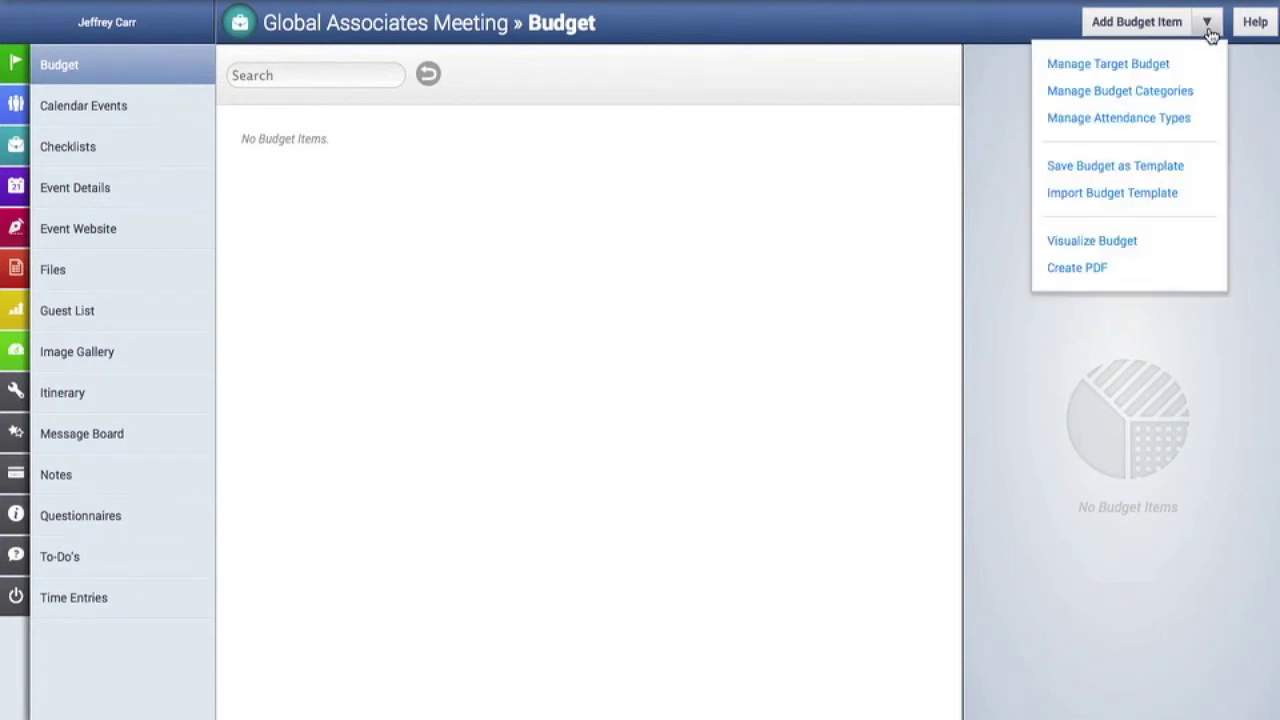
{"action": "left_click", "coordinate": [1184, 92]}
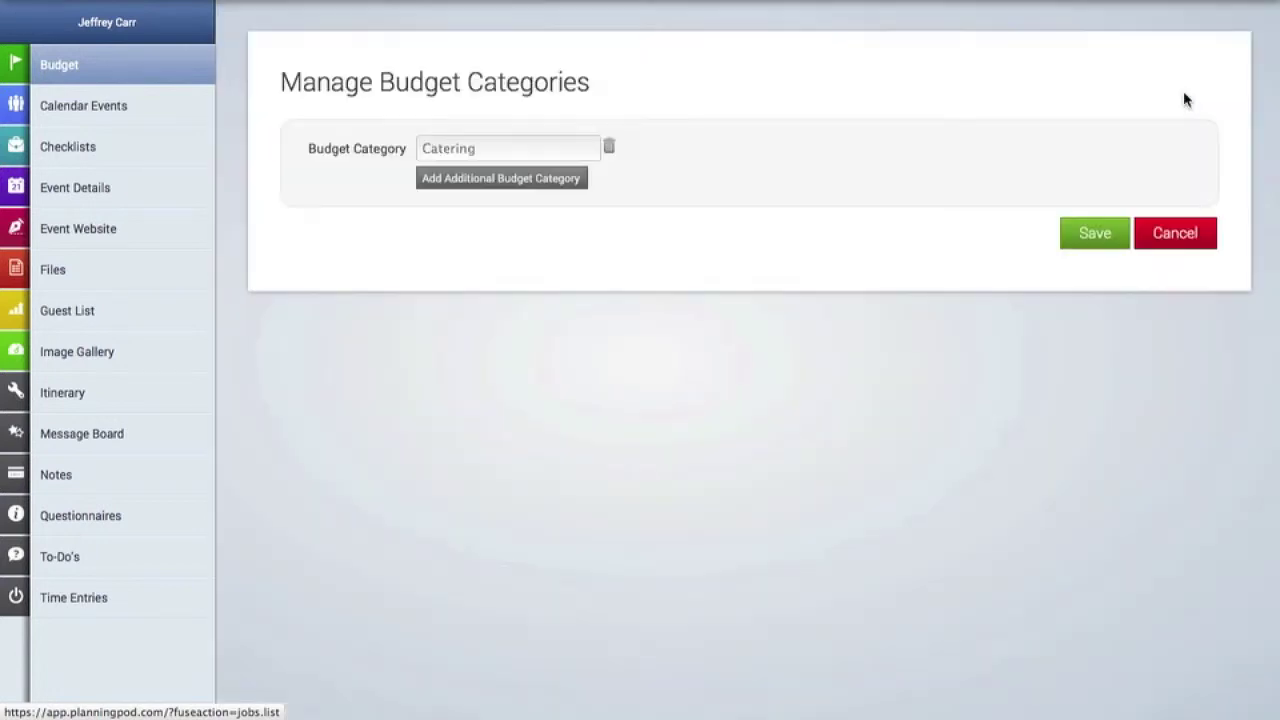
{"action": "left_click", "coordinate": [514, 150]}
{"action": "type", "text": "Food"}
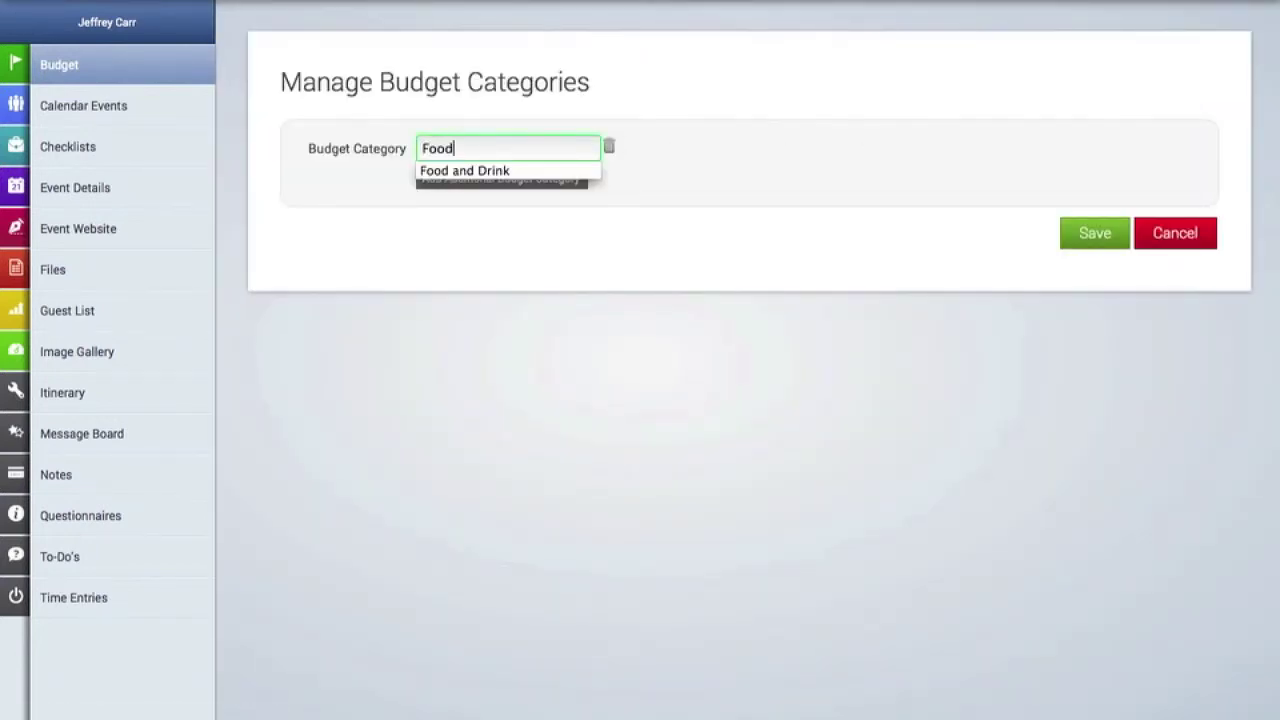
{"action": "left_click", "coordinate": [537, 188]}
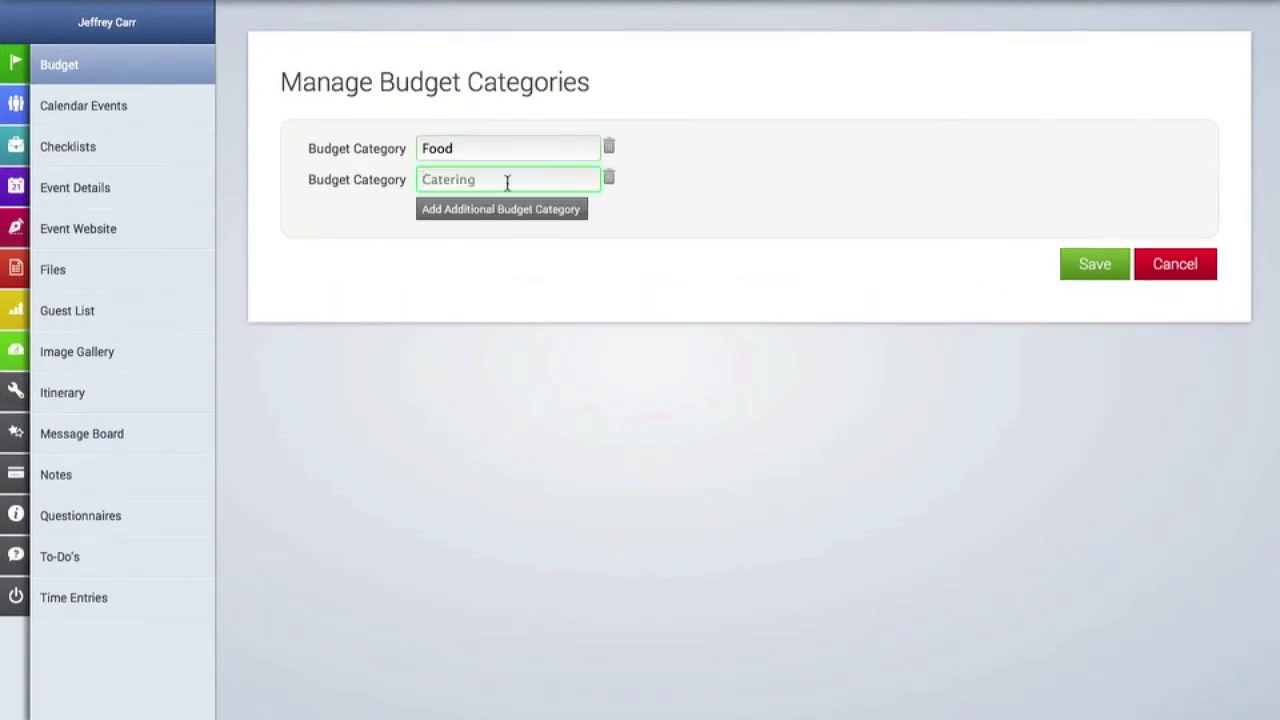
{"action": "left_click", "coordinate": [507, 182]}
{"action": "type", "text": "Entertainment"}
{"action": "left_click", "coordinate": [1106, 267]}
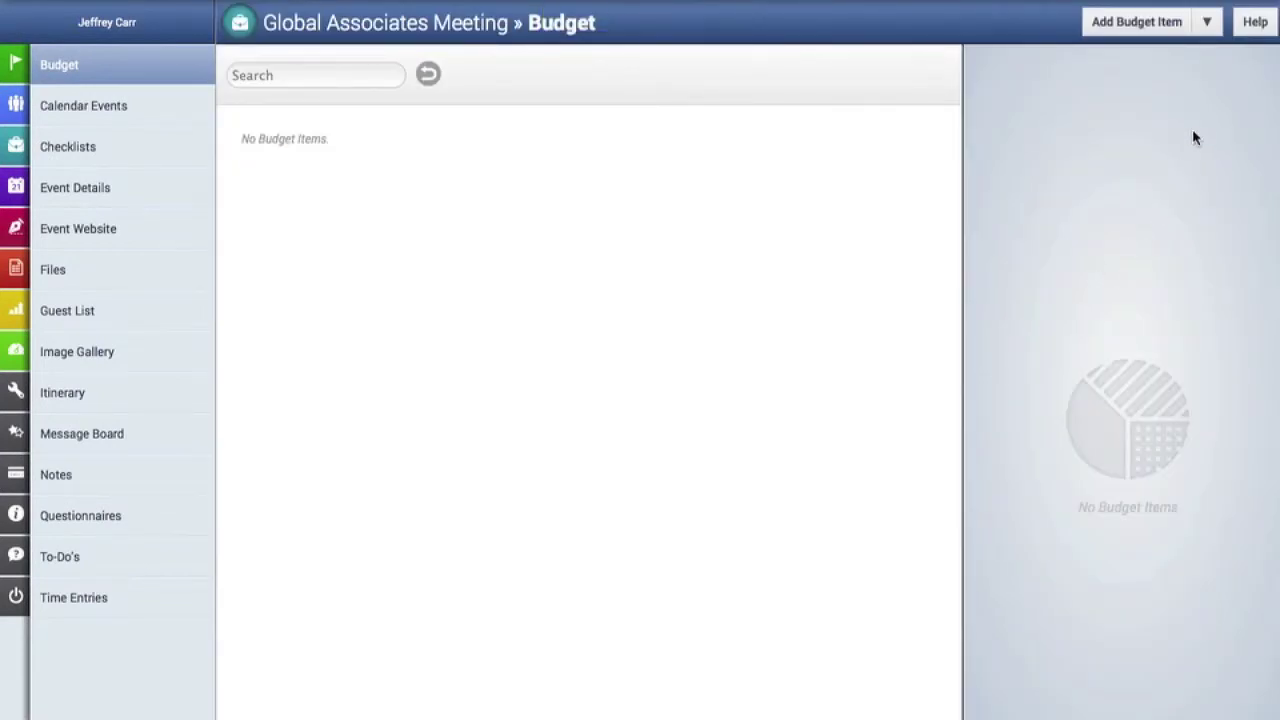
Add the attendance type 'Attendees - Regular' with 130 estimated and 126 actual.
{"action": "left_click", "coordinate": [1214, 34]}
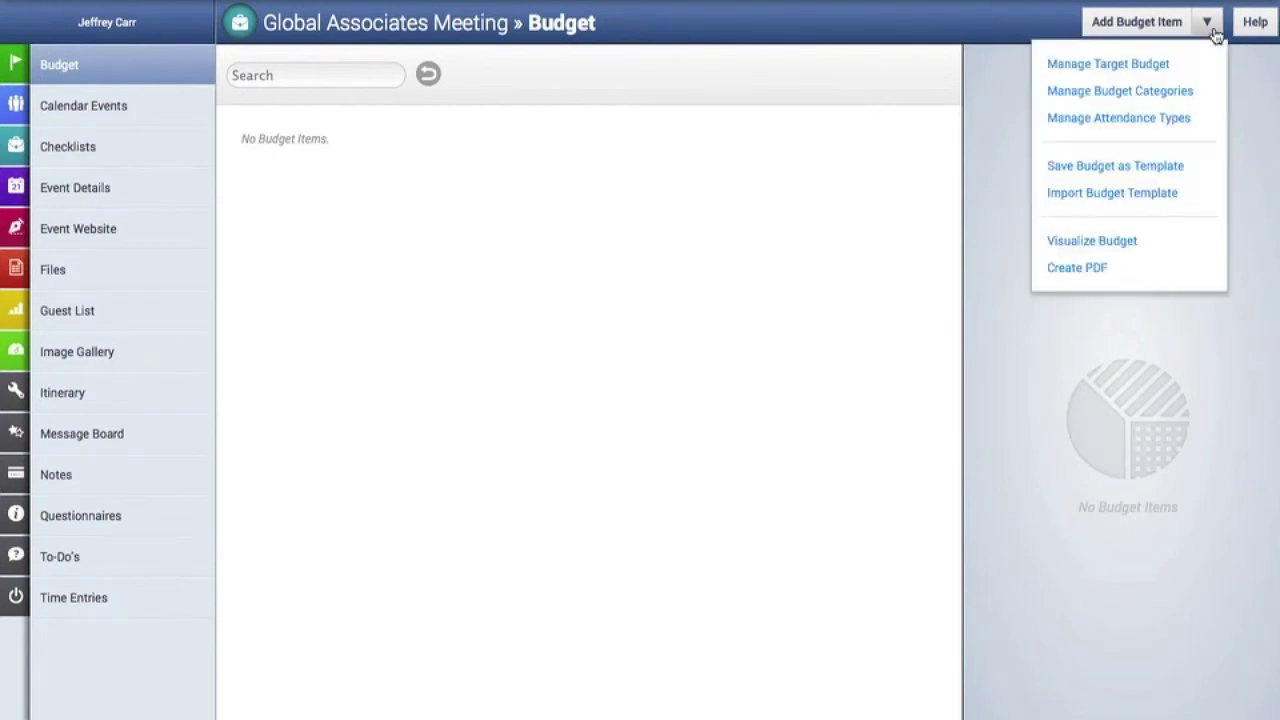
{"action": "left_click", "coordinate": [1190, 119]}
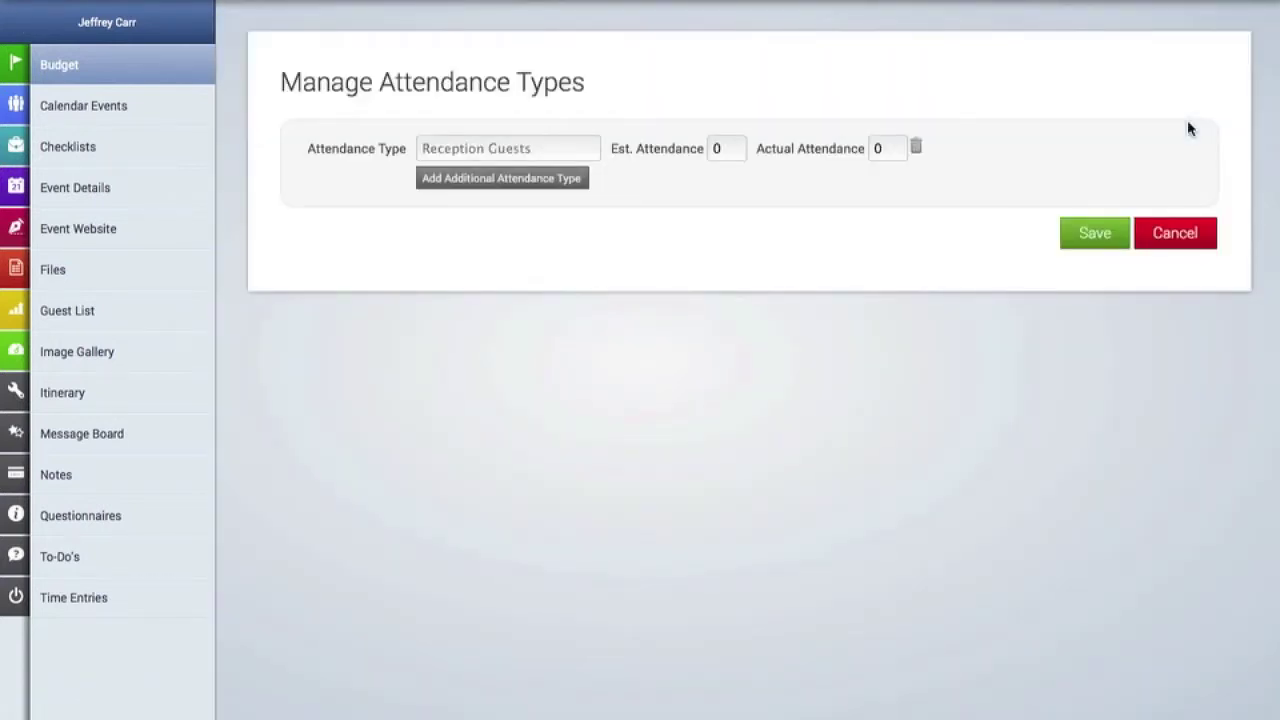
{"action": "left_click", "coordinate": [541, 150]}
{"action": "type", "text": "Att"}
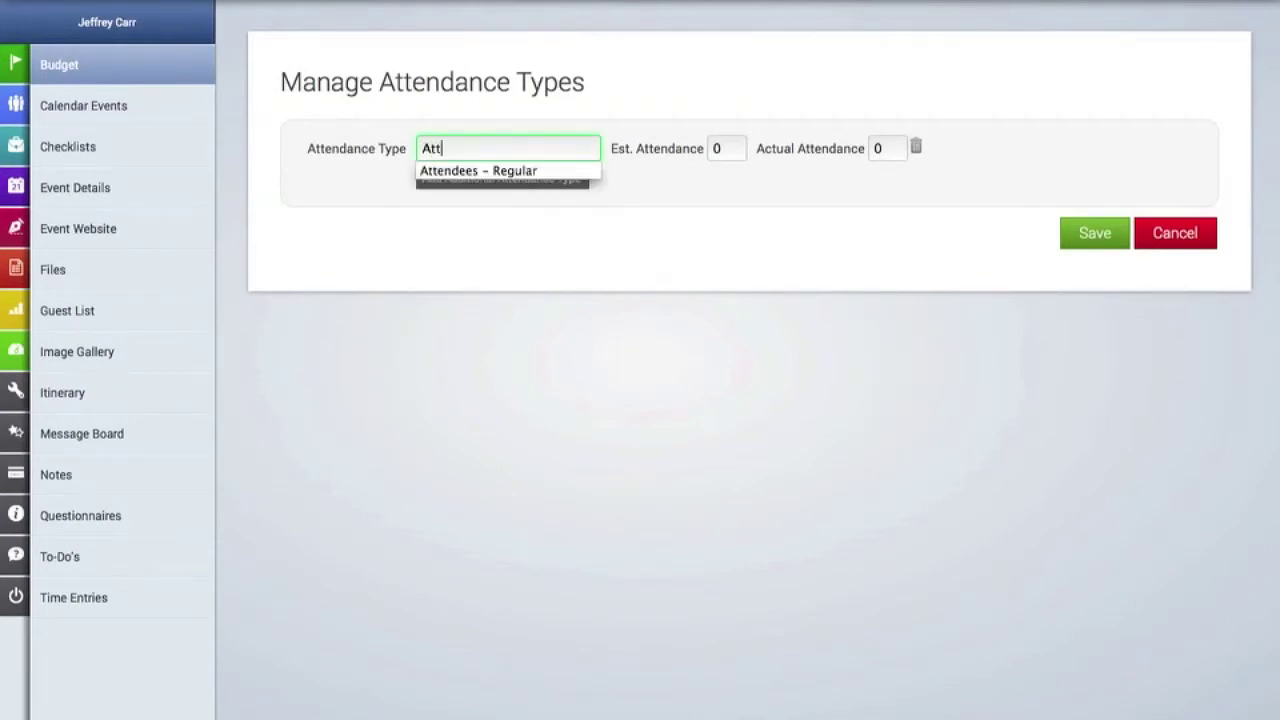
{"action": "type", "text": "endees - Regular"}
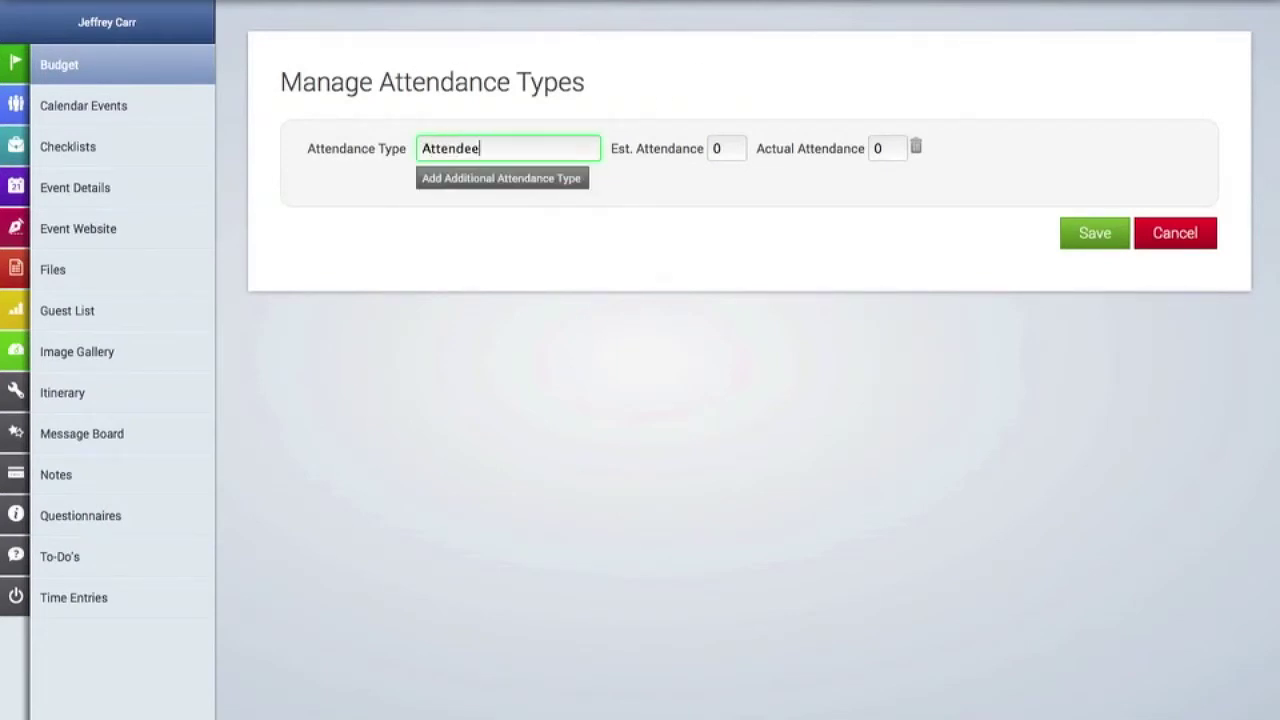
{"action": "left_click", "coordinate": [720, 152]}
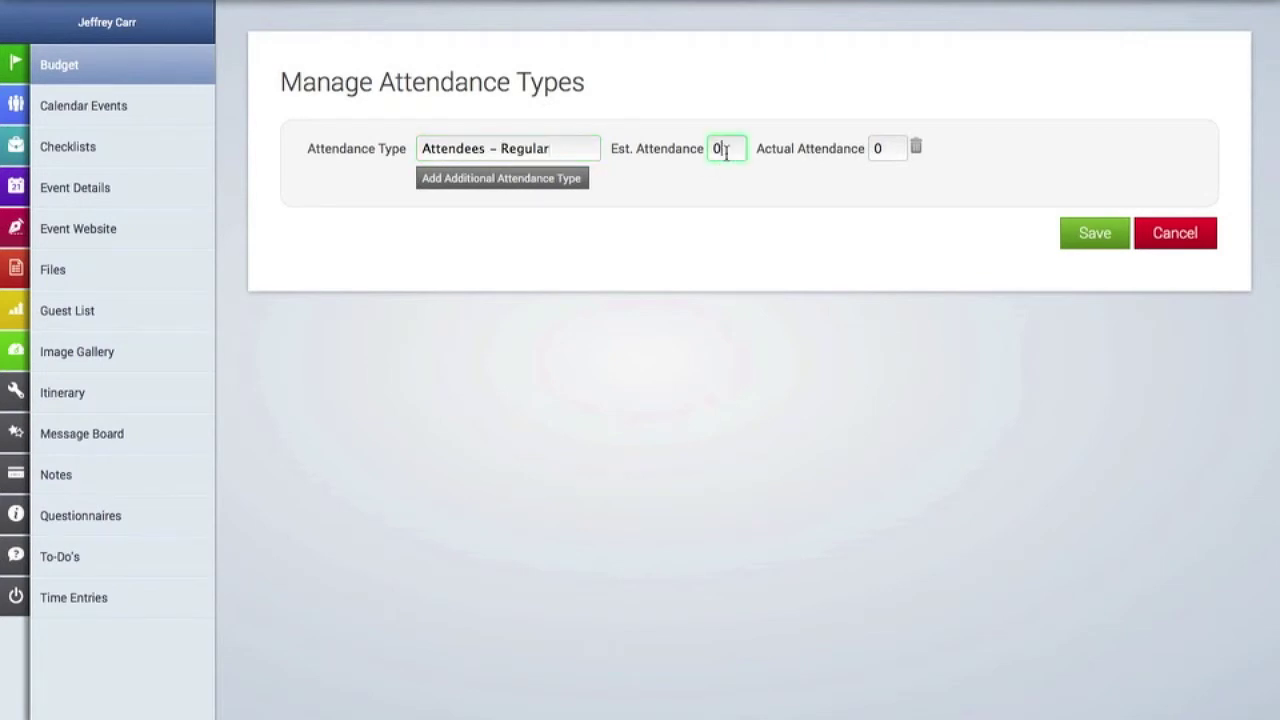
{"action": "key", "text": "BackSpace"}
{"action": "type", "text": "130"}
{"action": "left_click", "coordinate": [886, 152]}
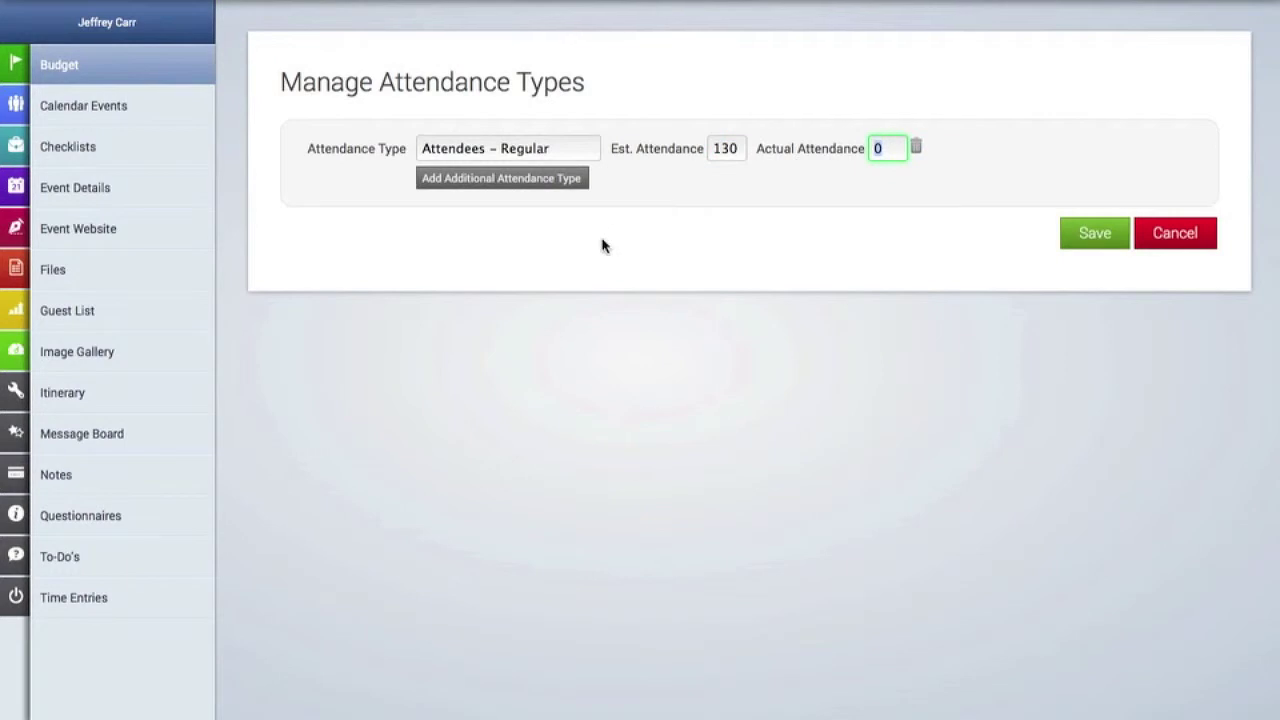
{"action": "type", "text": "126"}
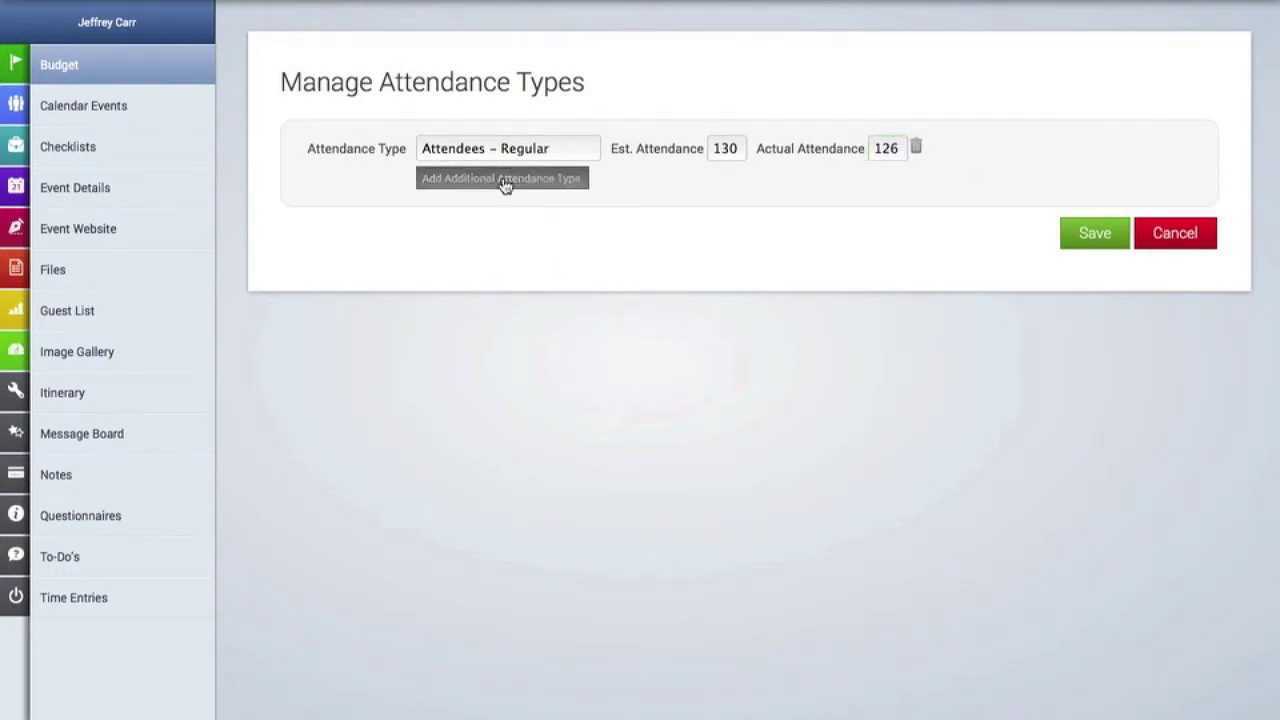
Add a VIP attendance type with 20 estimated and 23 actual, and save both.
{"action": "left_click", "coordinate": [504, 181]}
{"action": "type", "text": "VIP"}
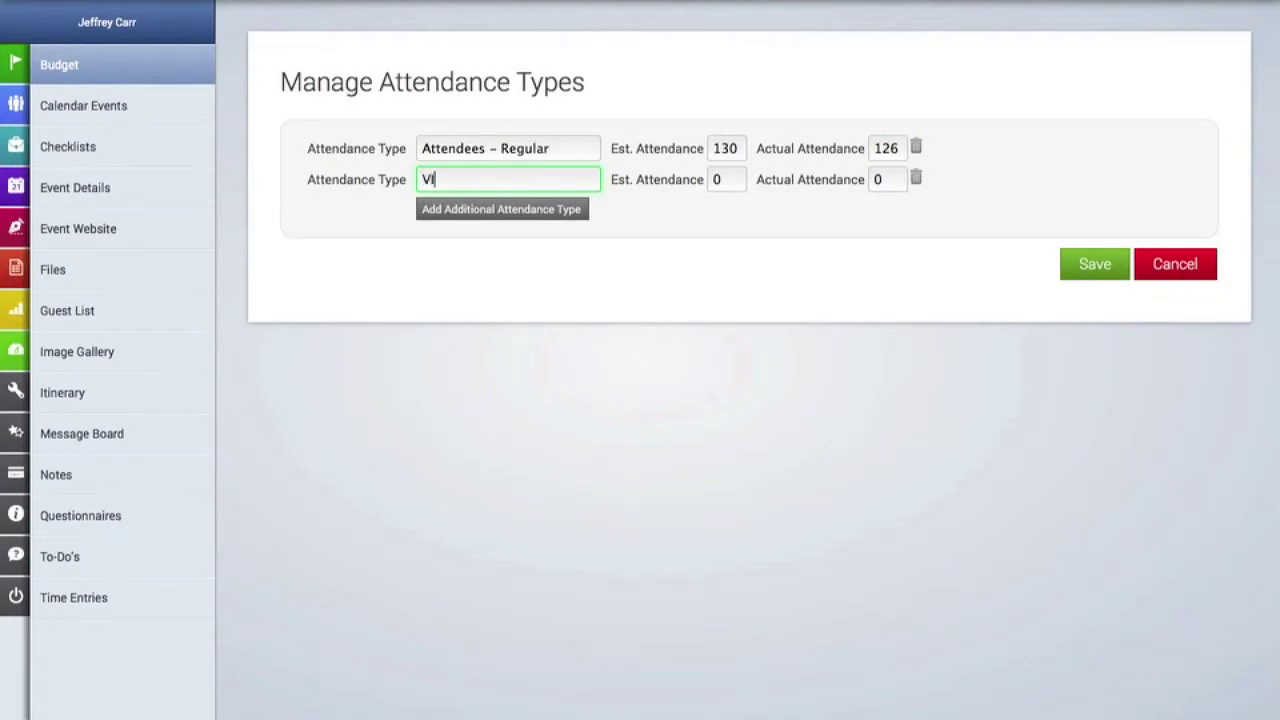
{"action": "left_click", "coordinate": [731, 181]}
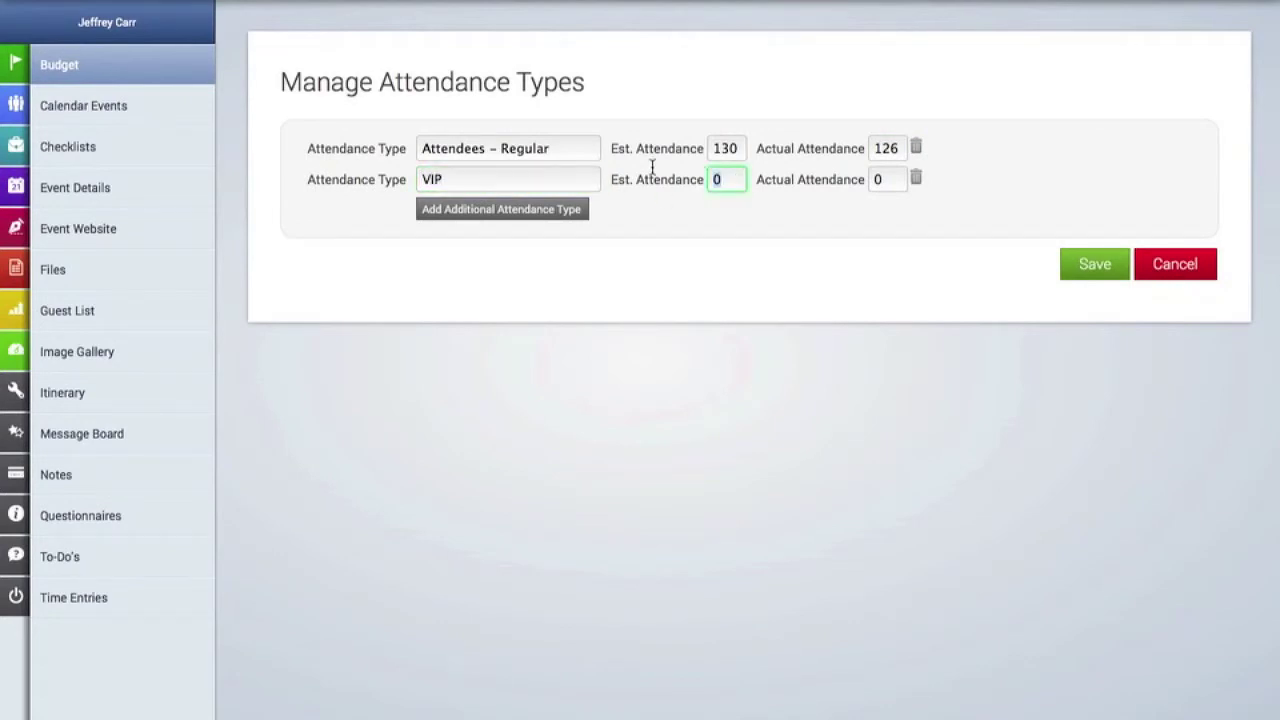
{"action": "type", "text": "20"}
{"action": "left_click", "coordinate": [888, 180]}
{"action": "type", "text": "23"}
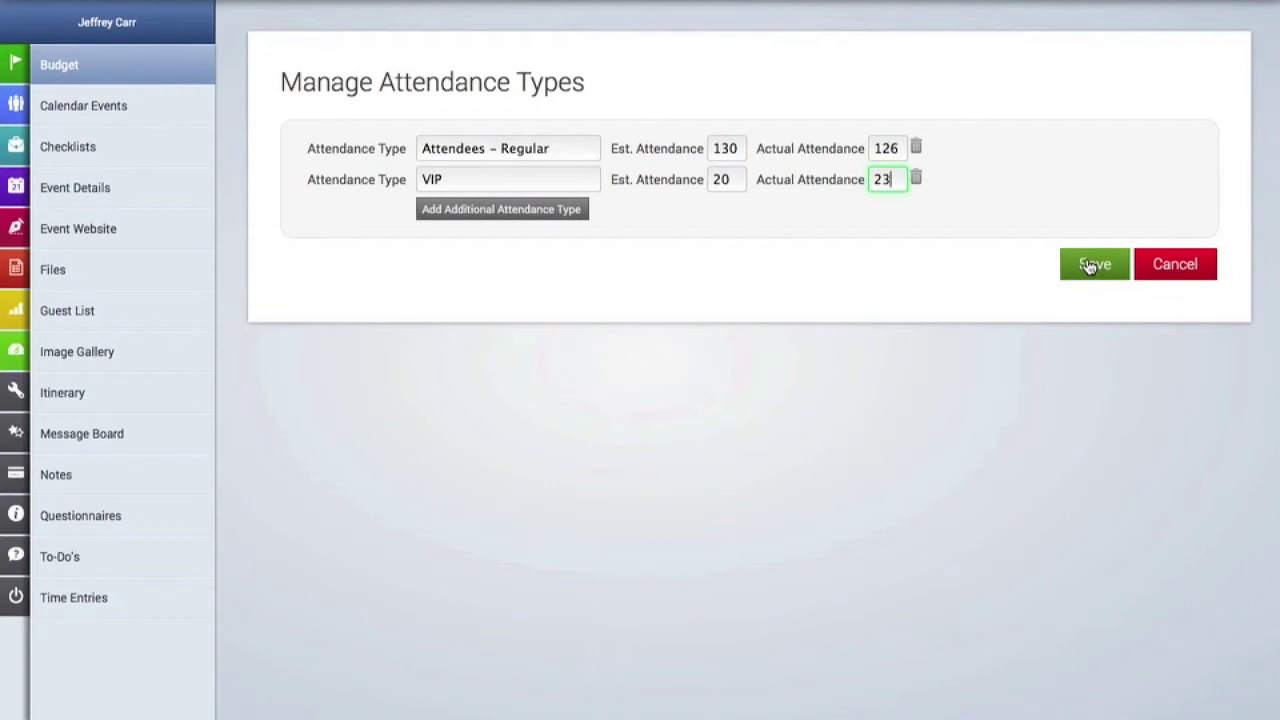
{"action": "left_click", "coordinate": [1092, 265]}
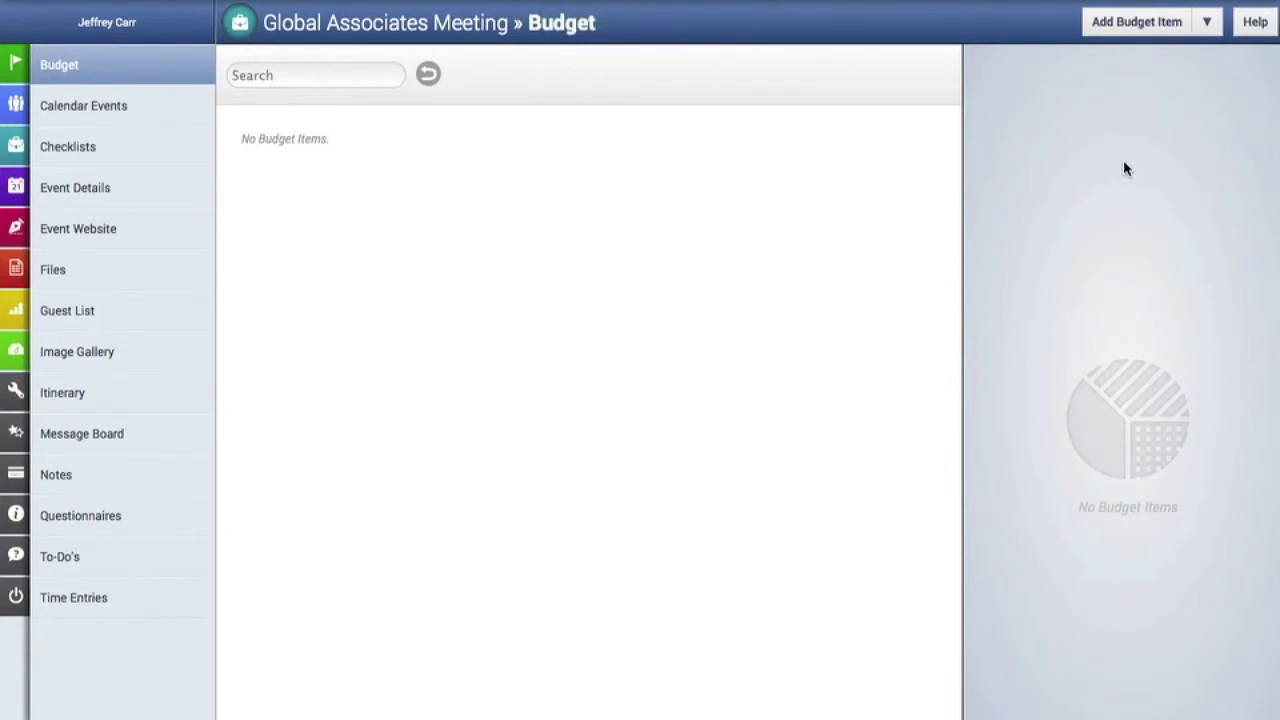
Start a new budget item named 'Sit-Down Dinner' filed under the Food category.
{"action": "left_click", "coordinate": [1150, 22]}
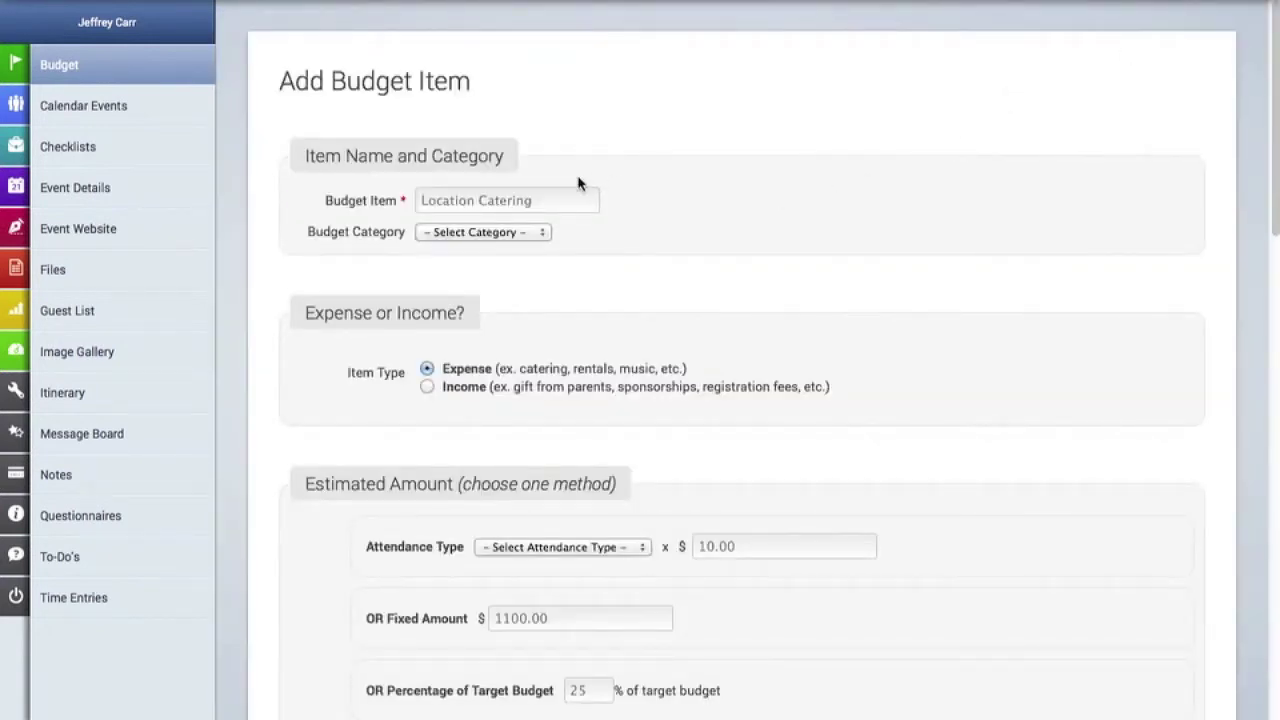
{"action": "left_click", "coordinate": [546, 198]}
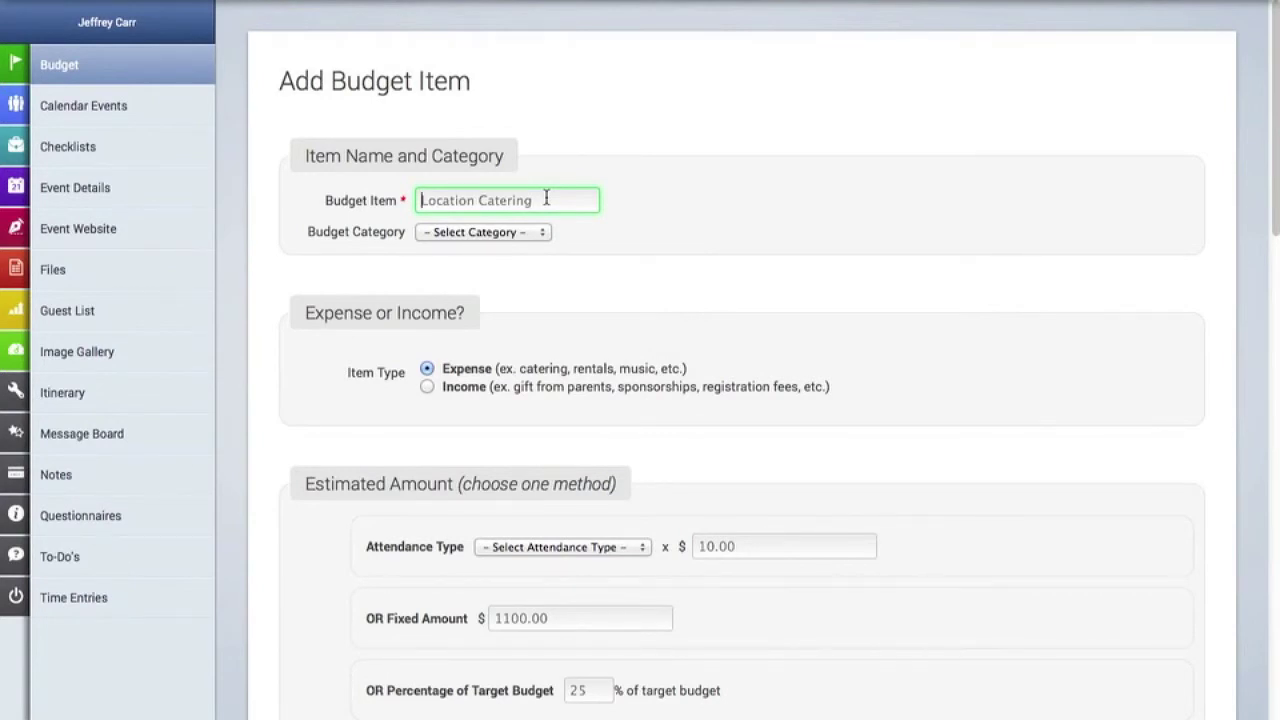
{"action": "type", "text": "Sit-Down Dinner"}
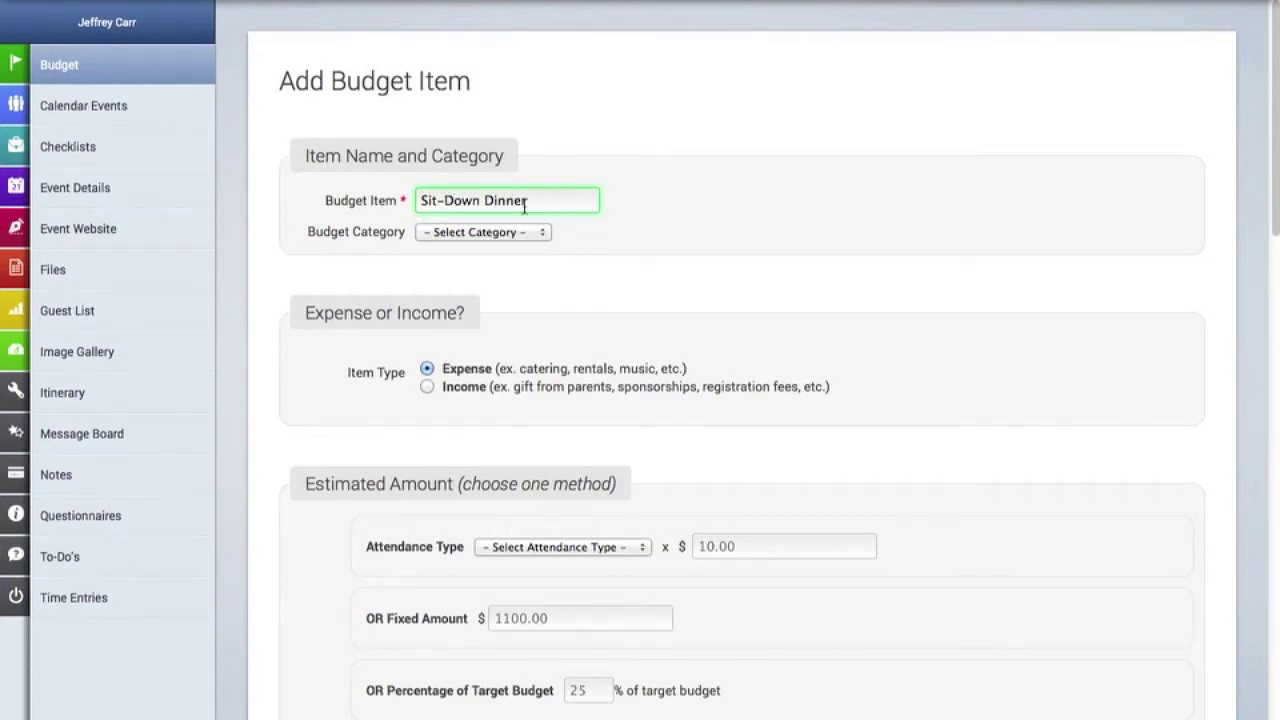
{"action": "left_click", "coordinate": [497, 233]}
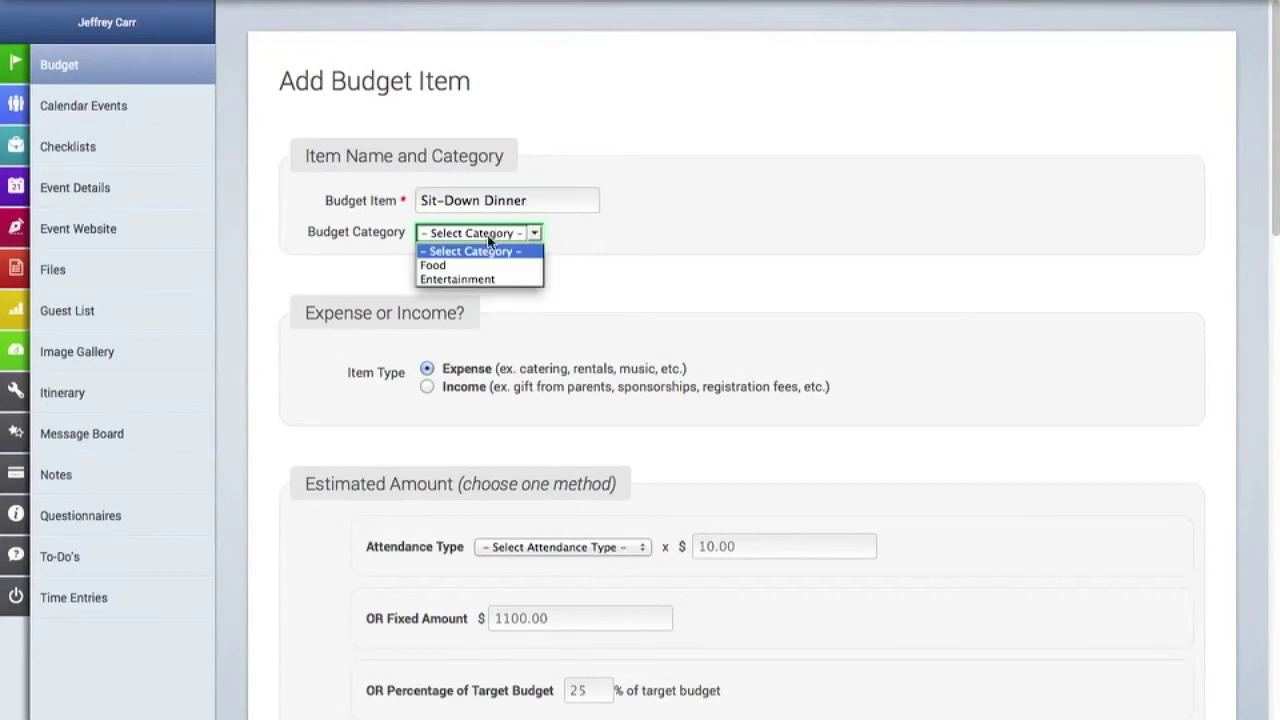
{"action": "left_click", "coordinate": [447, 267]}
{"action": "scroll", "coordinate": [511, 271], "scroll_direction": "down", "scroll_amount": 2}
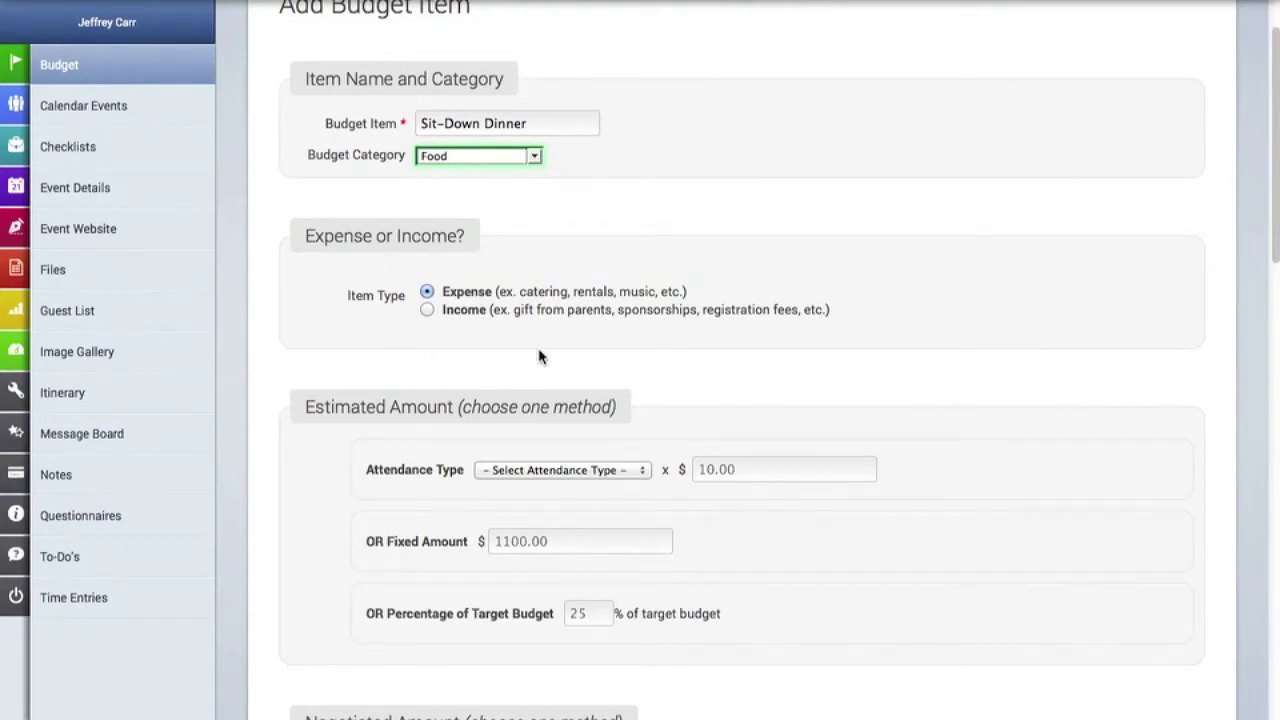
Enter the Sit-Down Dinner estimate as 20 percent of the target budget.
{"action": "scroll", "coordinate": [538, 357], "scroll_direction": "down", "scroll_amount": 2}
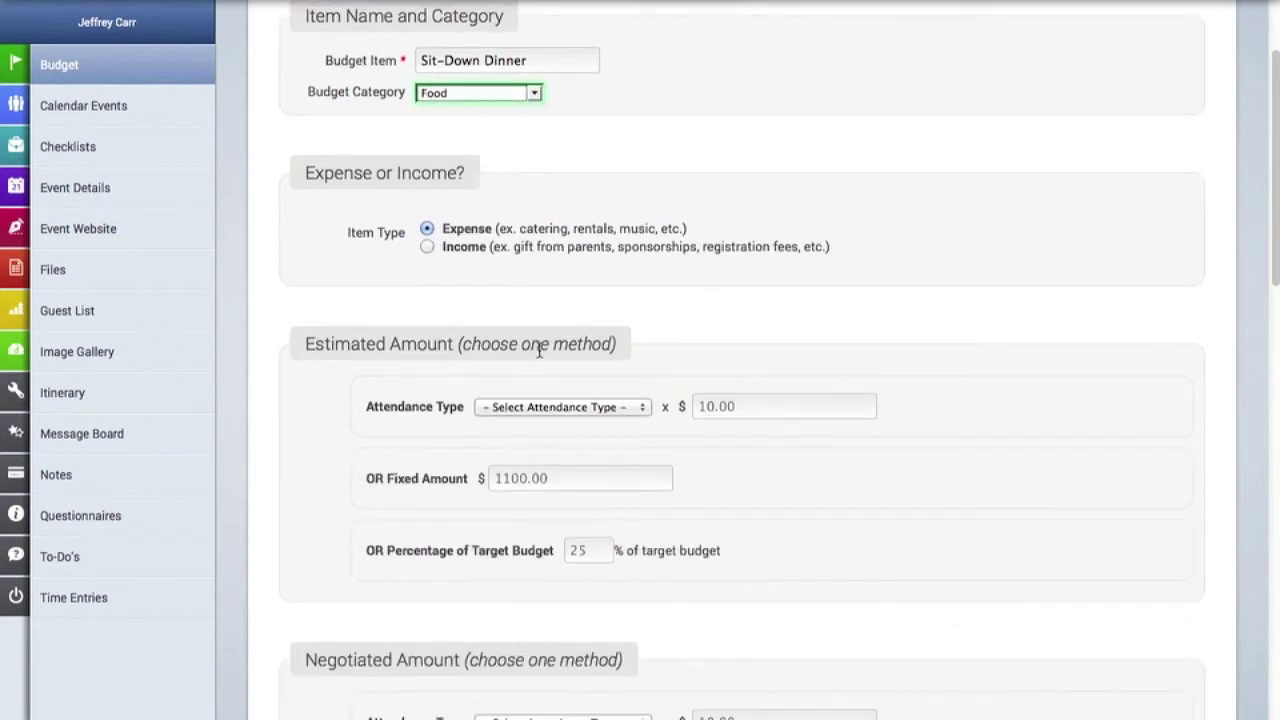
{"action": "scroll", "coordinate": [551, 400], "scroll_direction": "down", "scroll_amount": 5}
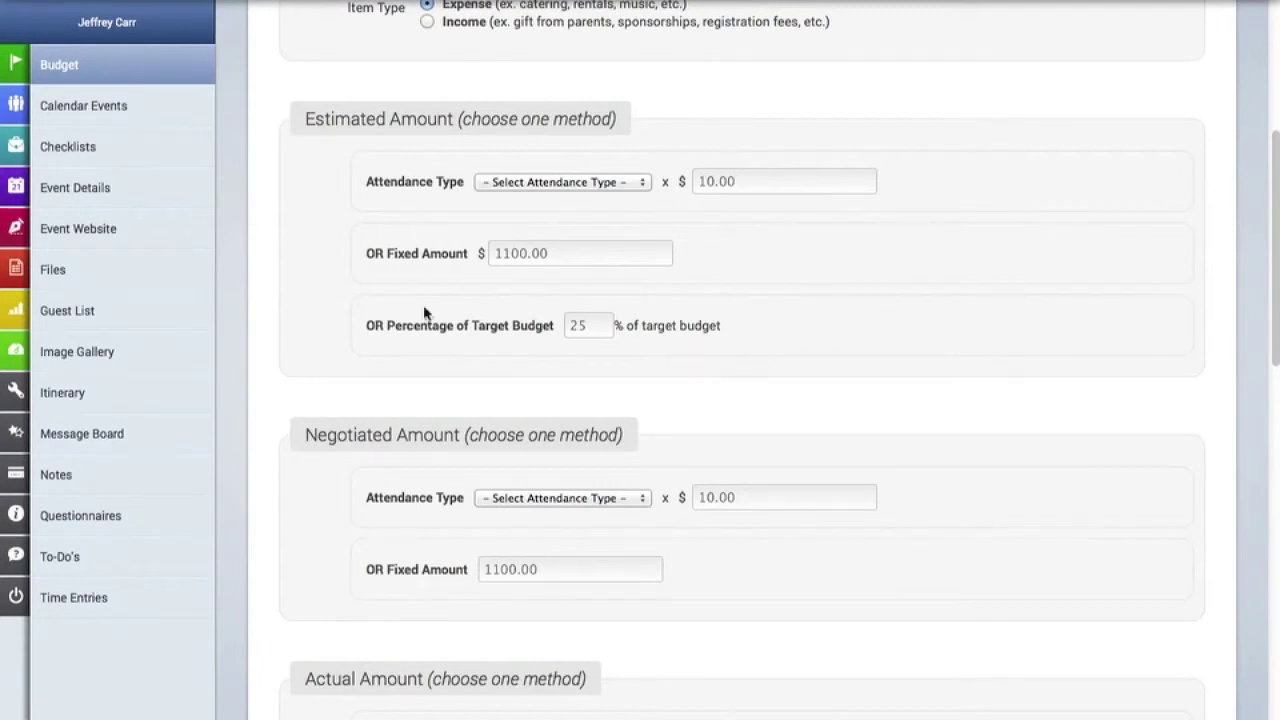
{"action": "left_click", "coordinate": [598, 323]}
{"action": "type", "text": "20"}
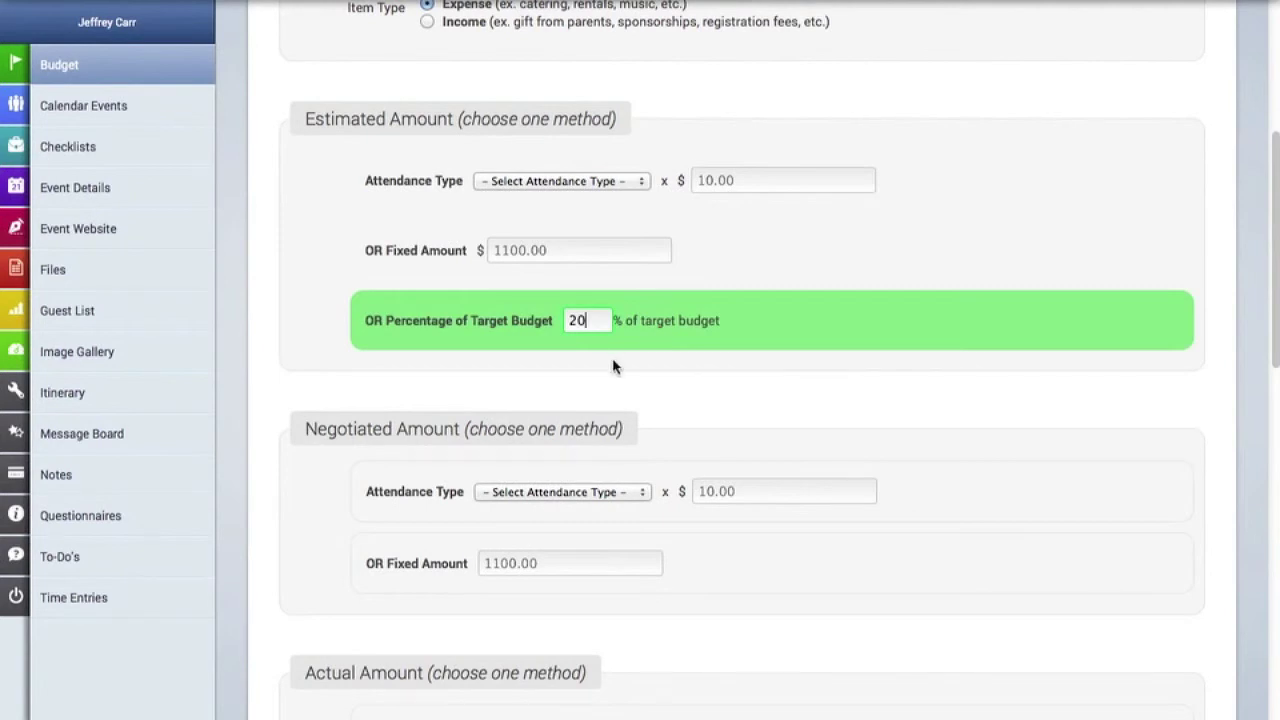
{"action": "scroll", "coordinate": [614, 367], "scroll_direction": "down", "scroll_amount": 1}
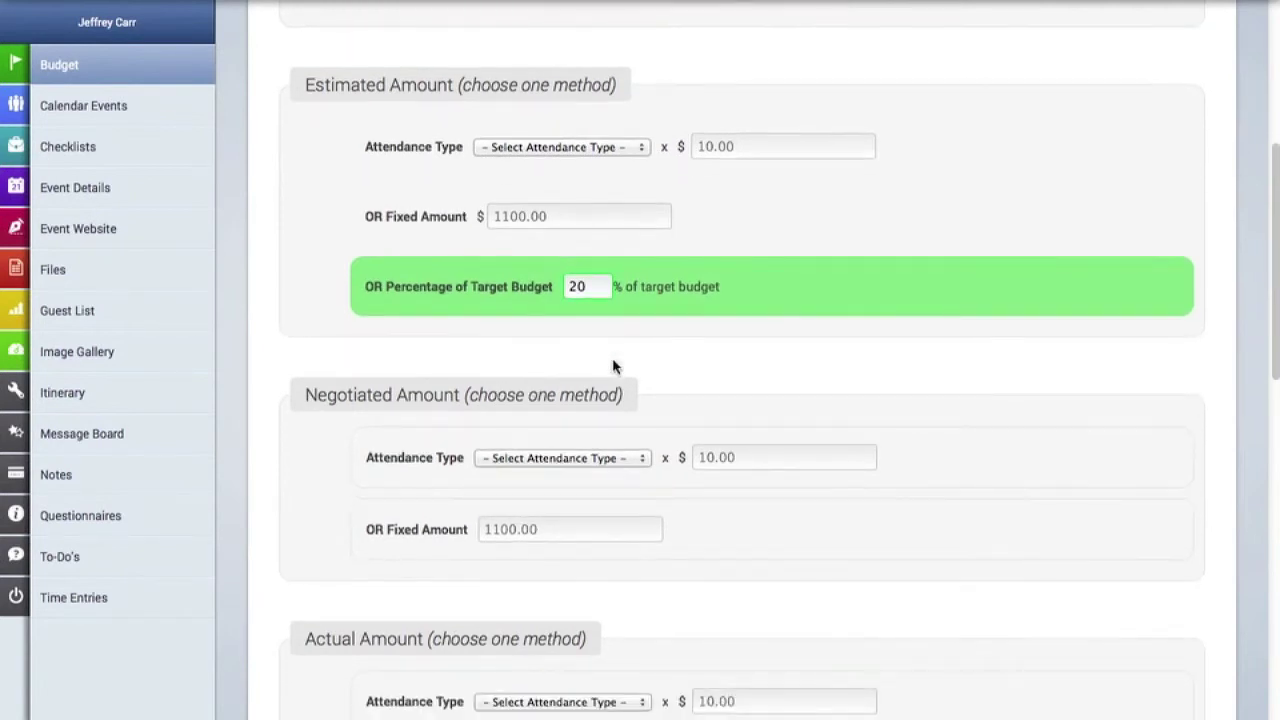
{"action": "scroll", "coordinate": [614, 367], "scroll_direction": "down", "scroll_amount": 1}
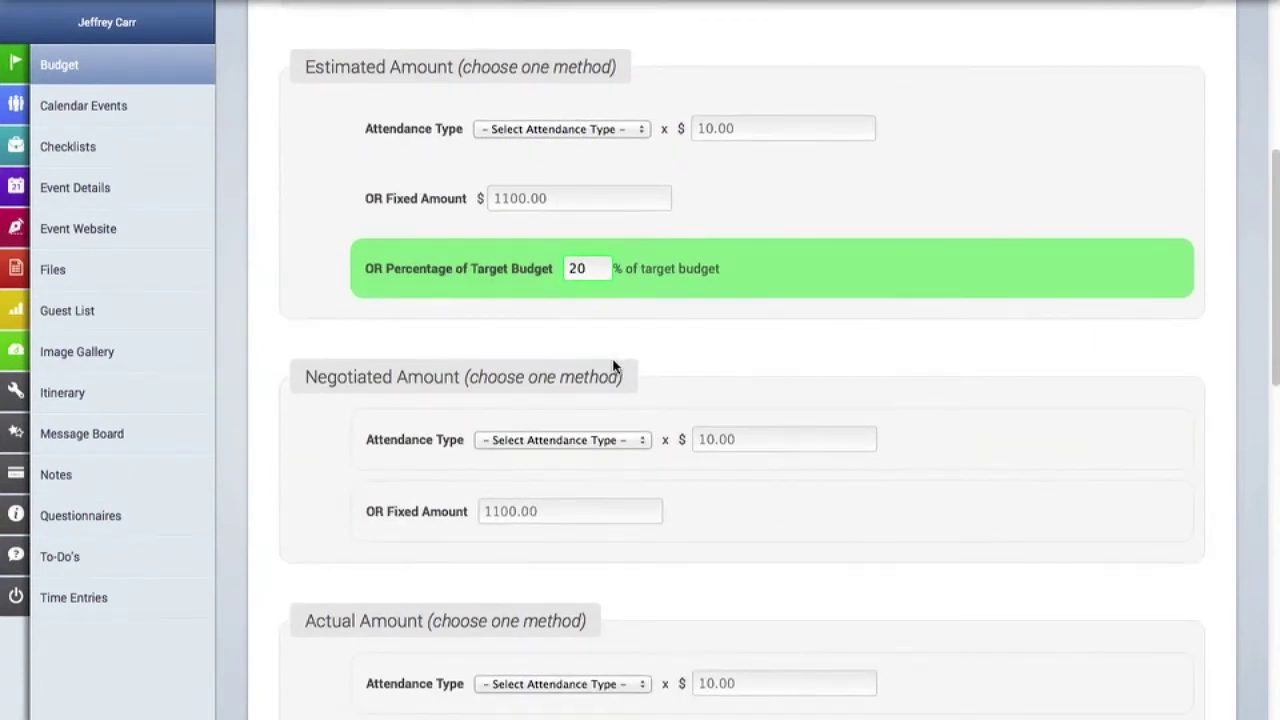
{"action": "scroll", "coordinate": [614, 367], "scroll_direction": "down", "scroll_amount": 3}
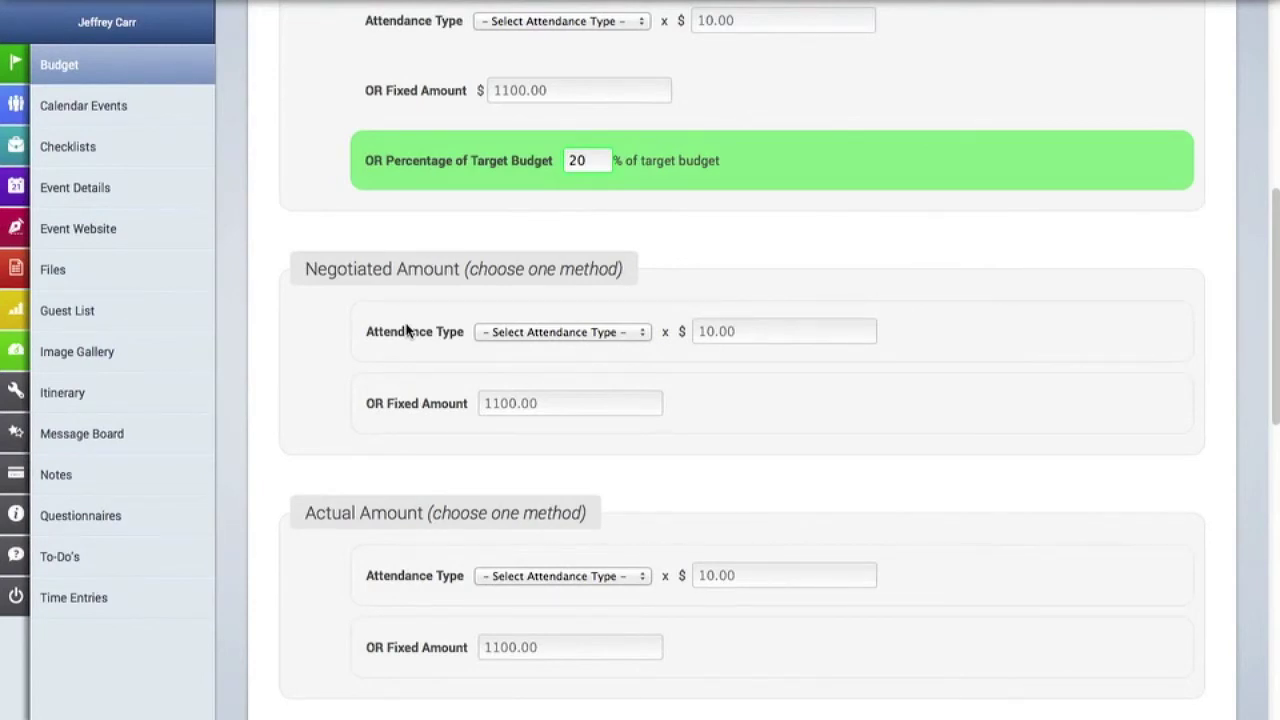
{"action": "scroll", "coordinate": [407, 330], "scroll_direction": "down", "scroll_amount": 4}
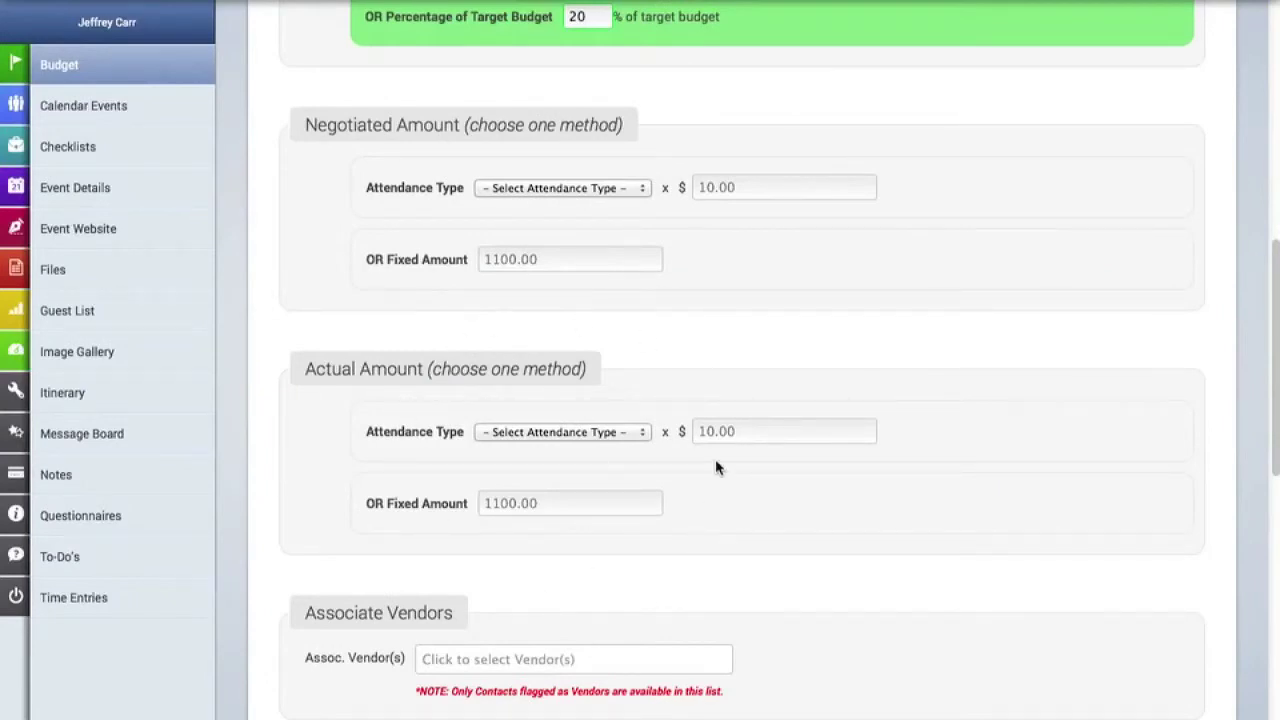
{"action": "scroll", "coordinate": [716, 462], "scroll_direction": "down", "scroll_amount": 8}
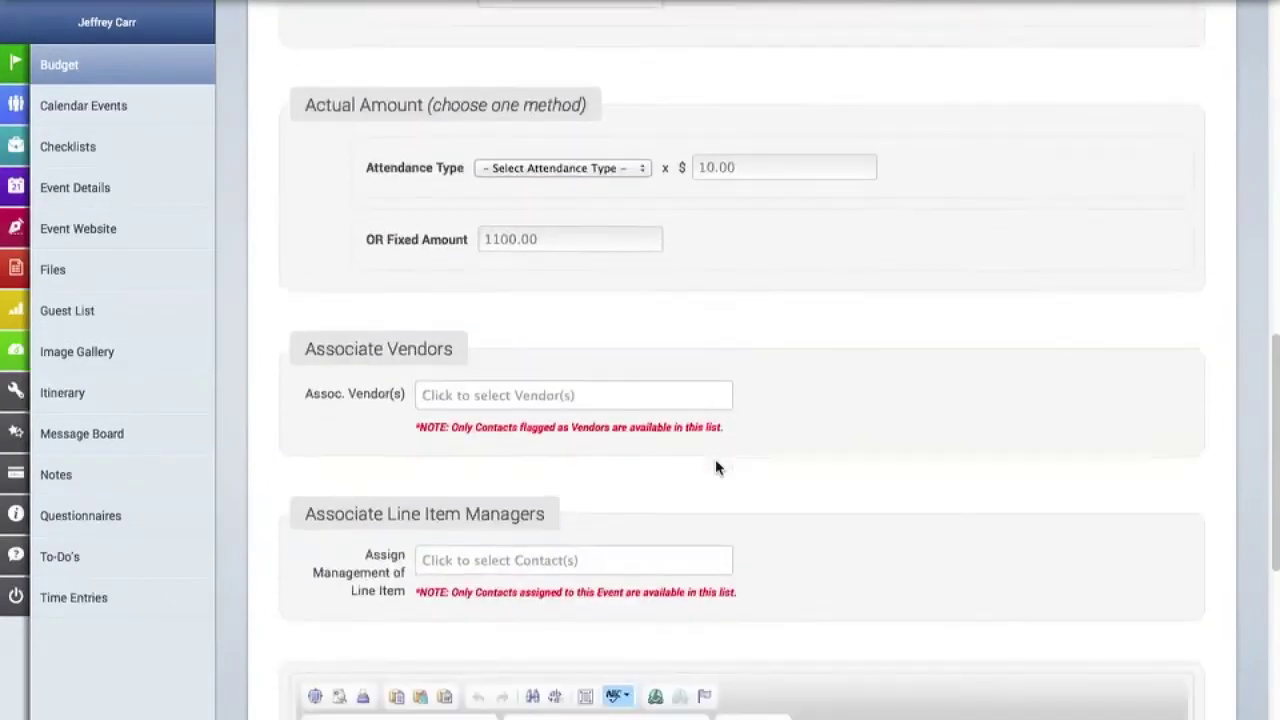
Link the item to vendor Z-Line Events and assign a contact as line item manager.
{"action": "left_click", "coordinate": [491, 361]}
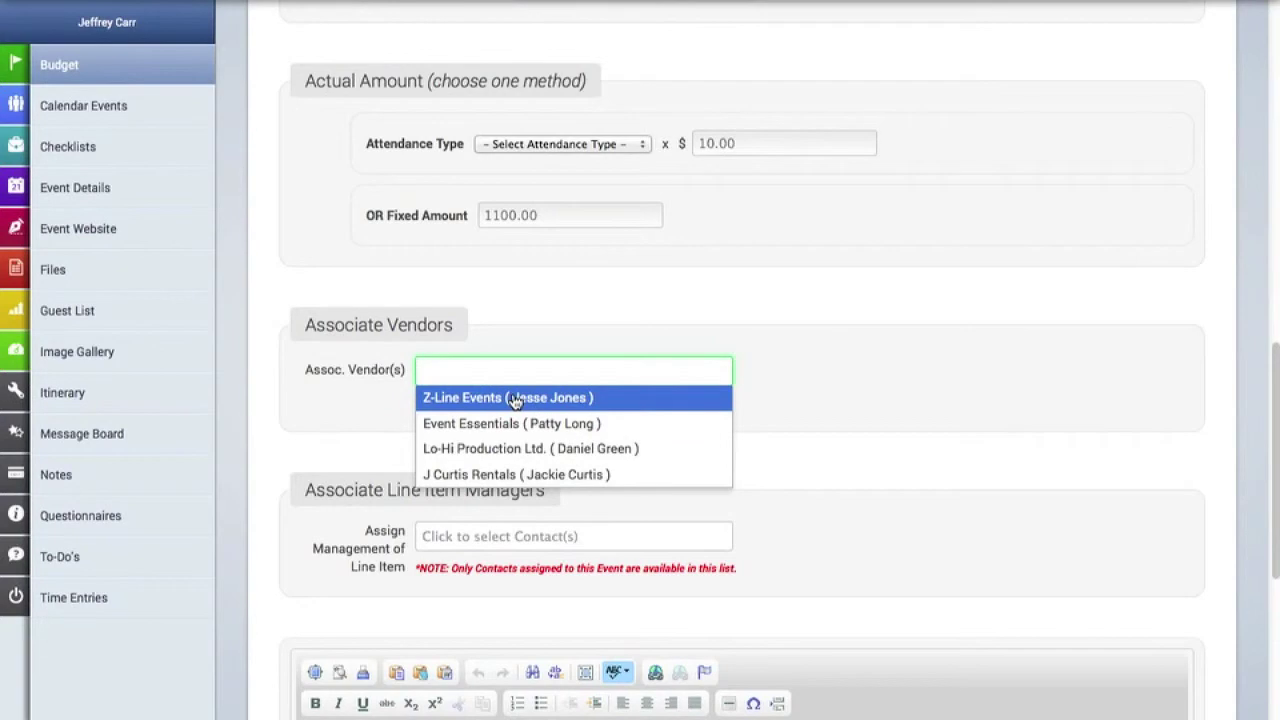
{"action": "left_click", "coordinate": [515, 399]}
{"action": "scroll", "coordinate": [513, 399], "scroll_direction": "down", "scroll_amount": 1}
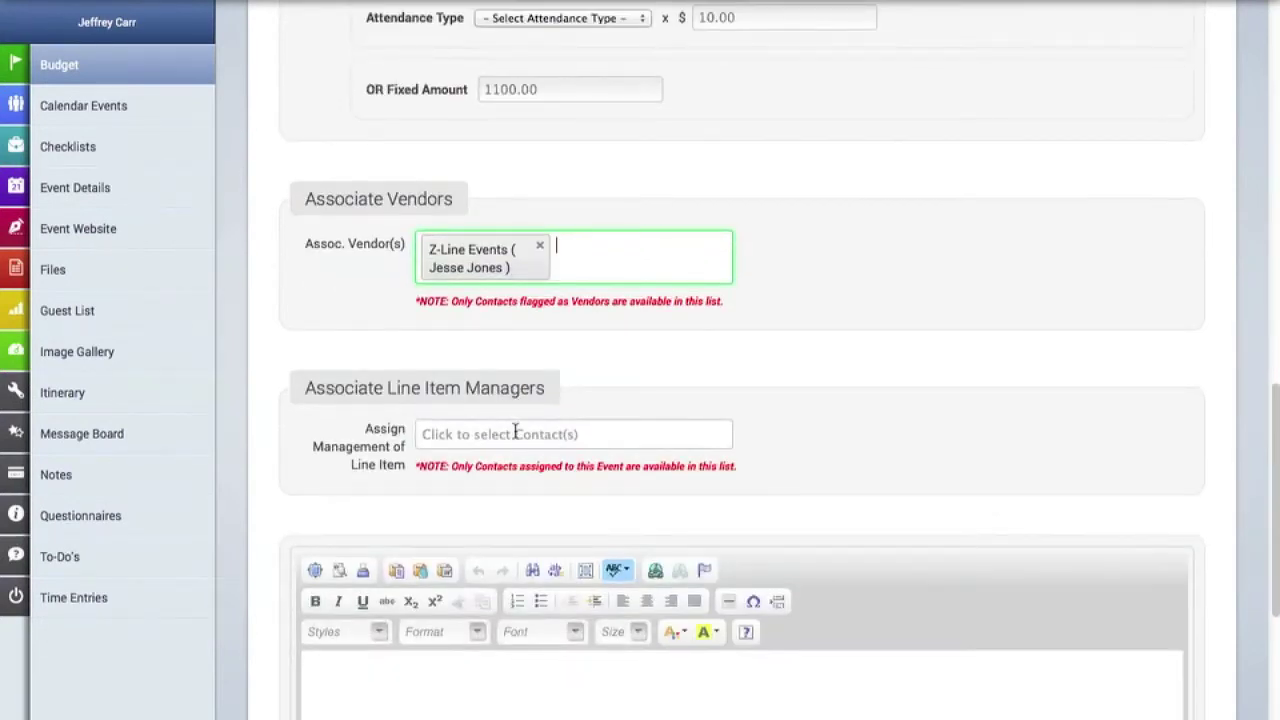
{"action": "left_click", "coordinate": [515, 434]}
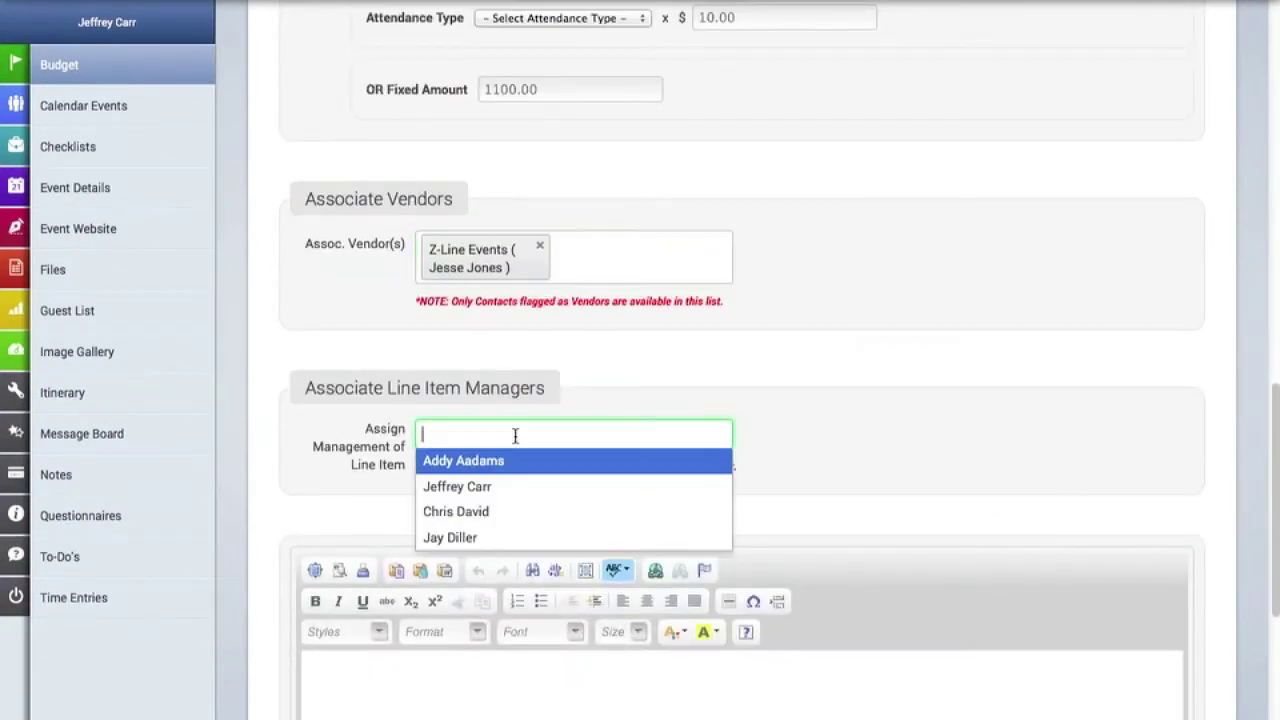
{"action": "left_click", "coordinate": [504, 487]}
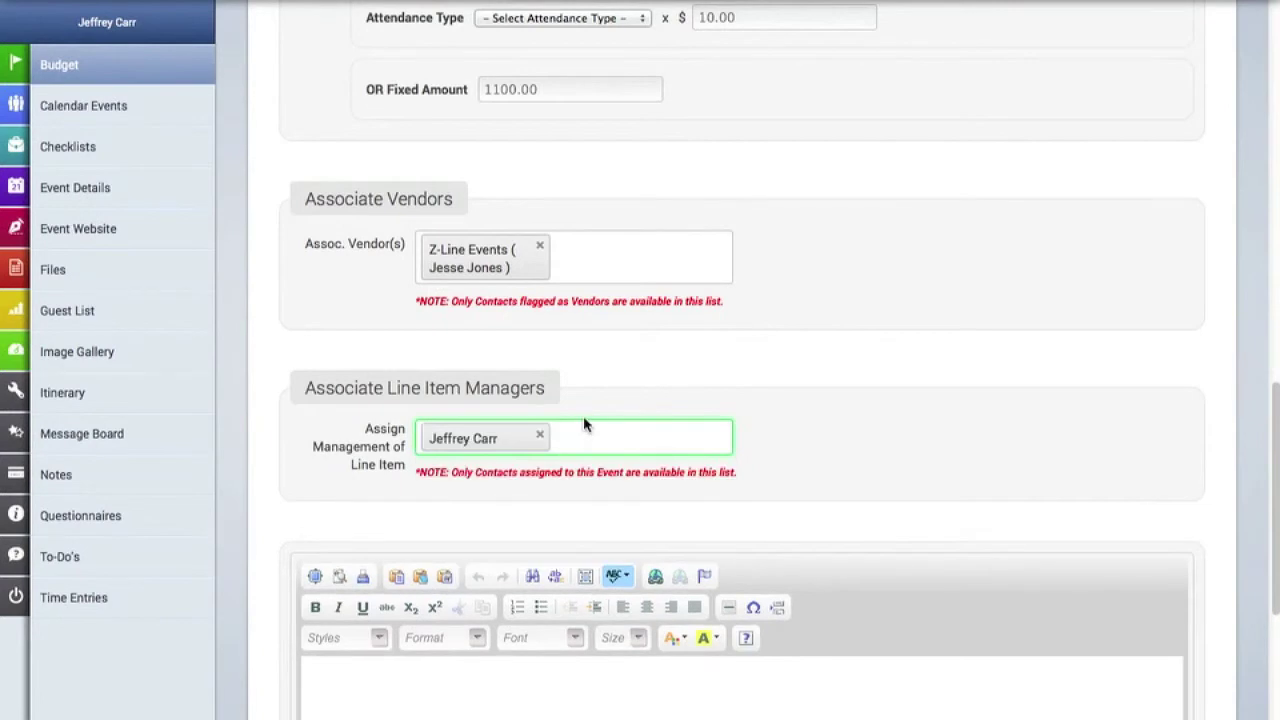
Add the note 'Three meal choices - chicken, steak, vegetarinan' and save the item.
{"action": "scroll", "coordinate": [583, 416], "scroll_direction": "down", "scroll_amount": 5}
{"action": "left_click", "coordinate": [565, 440]}
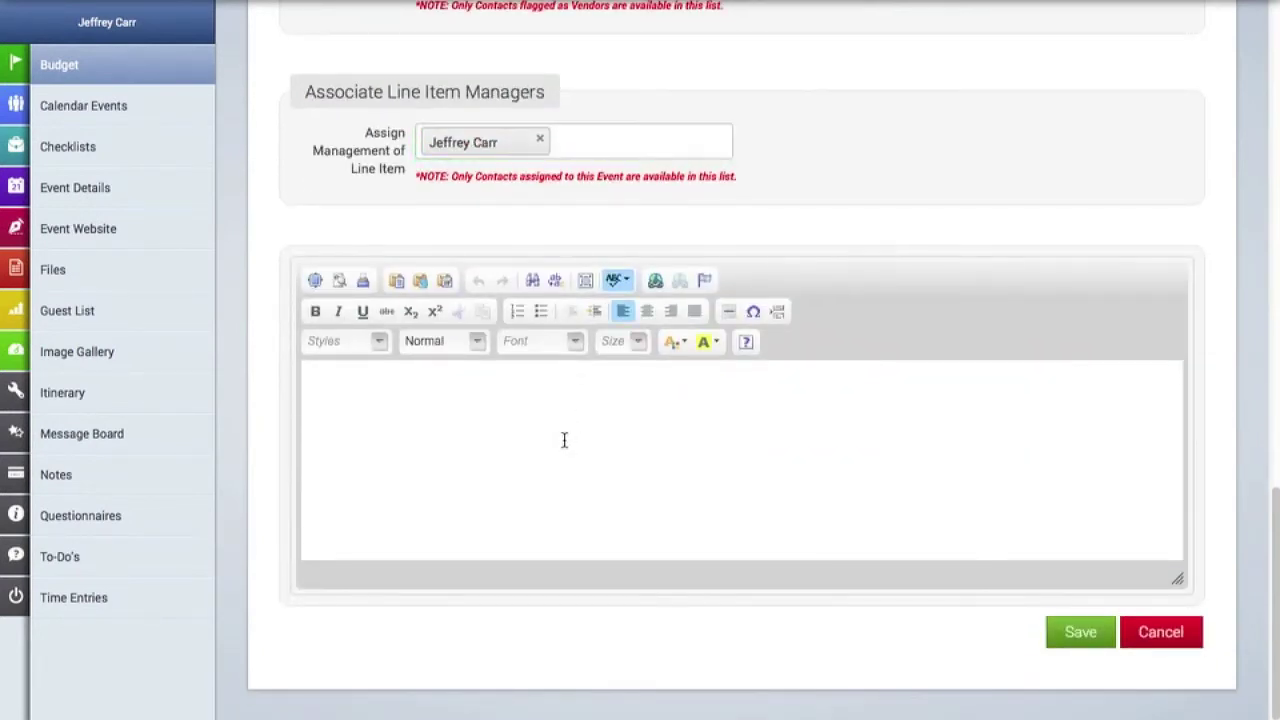
{"action": "type", "text": "Three meal choices - "}
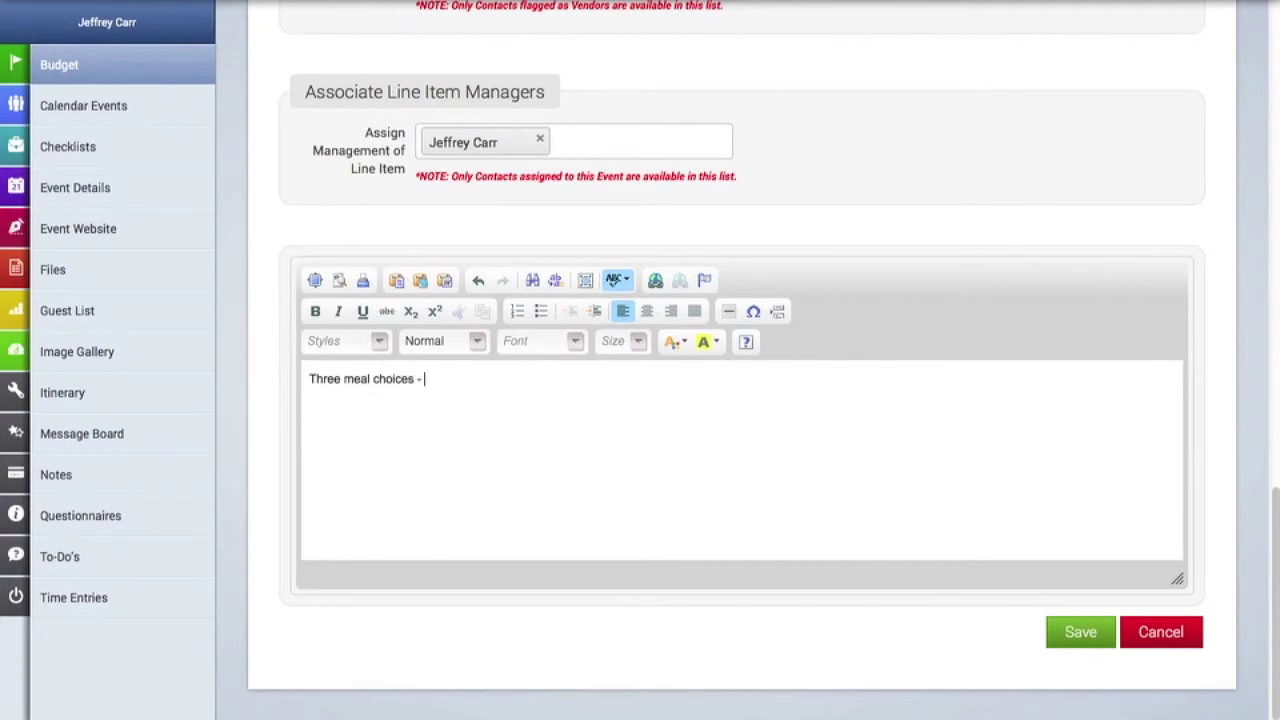
{"action": "type", "text": "chicken, steak, vegetarin"}
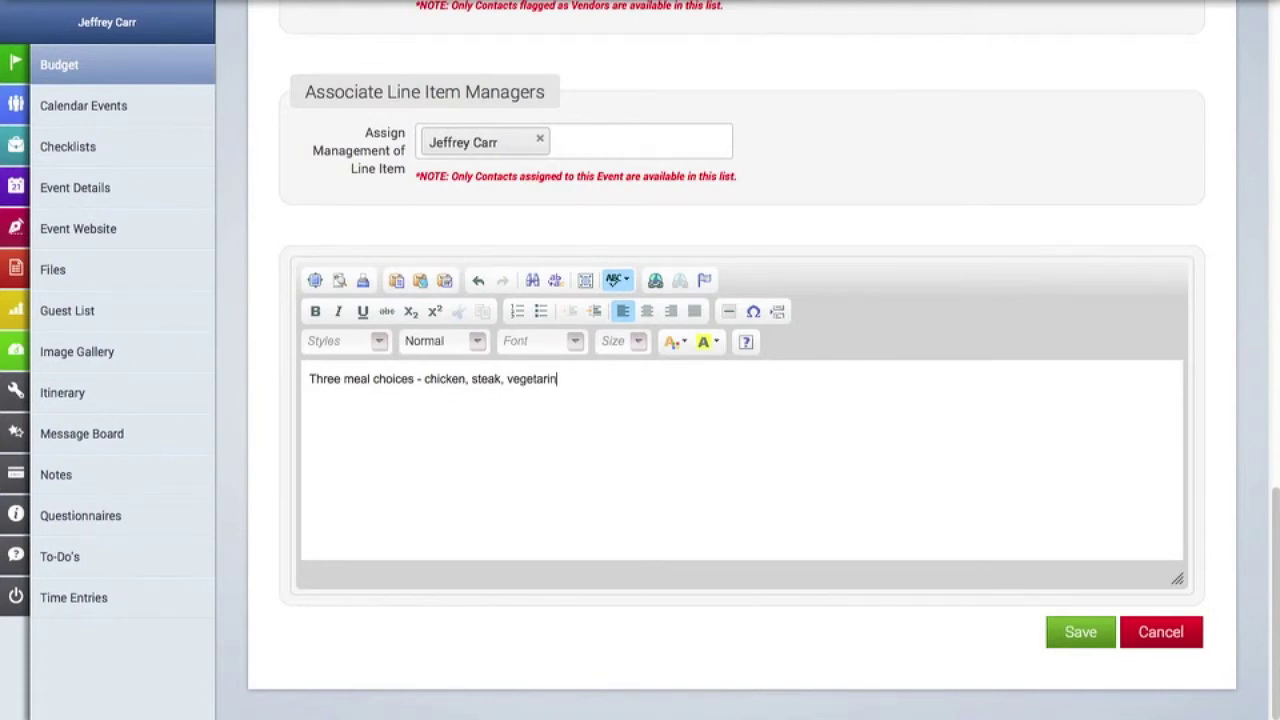
{"action": "type", "text": "an"}
{"action": "left_click", "coordinate": [1080, 630]}
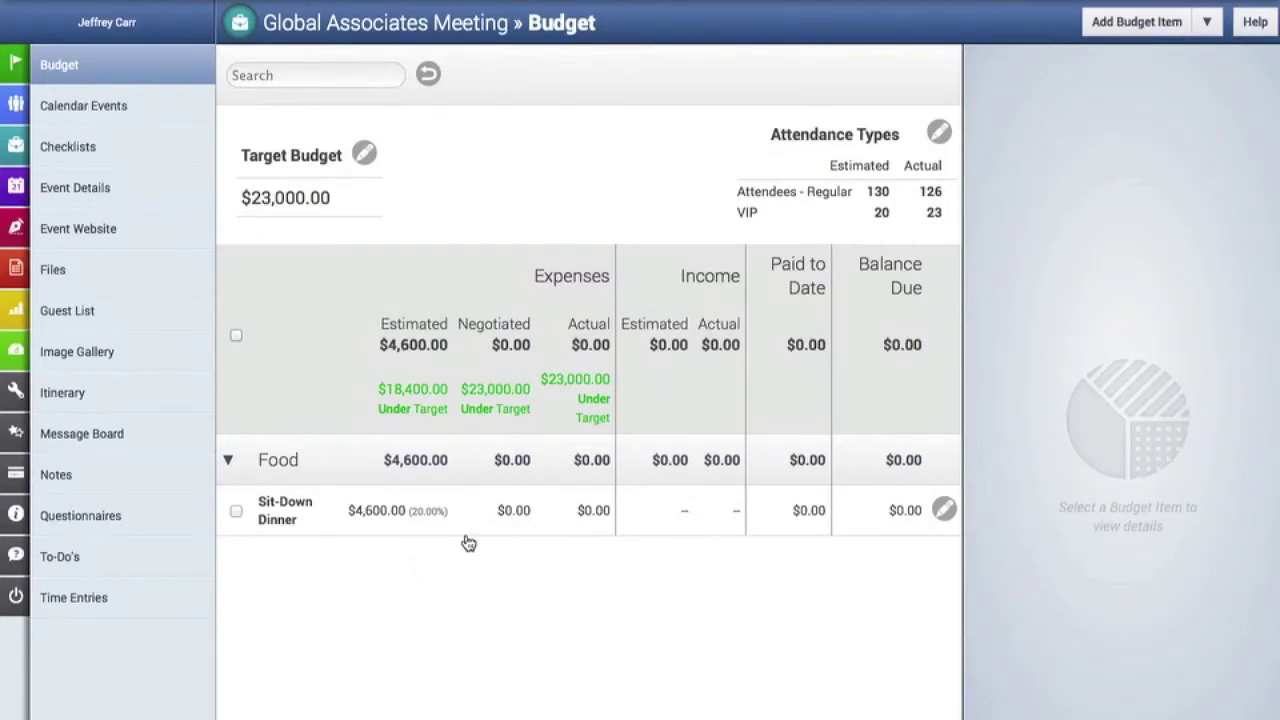
Display the Sit-Down Dinner row's details panel from the budget table.
{"action": "left_click", "coordinate": [376, 520]}
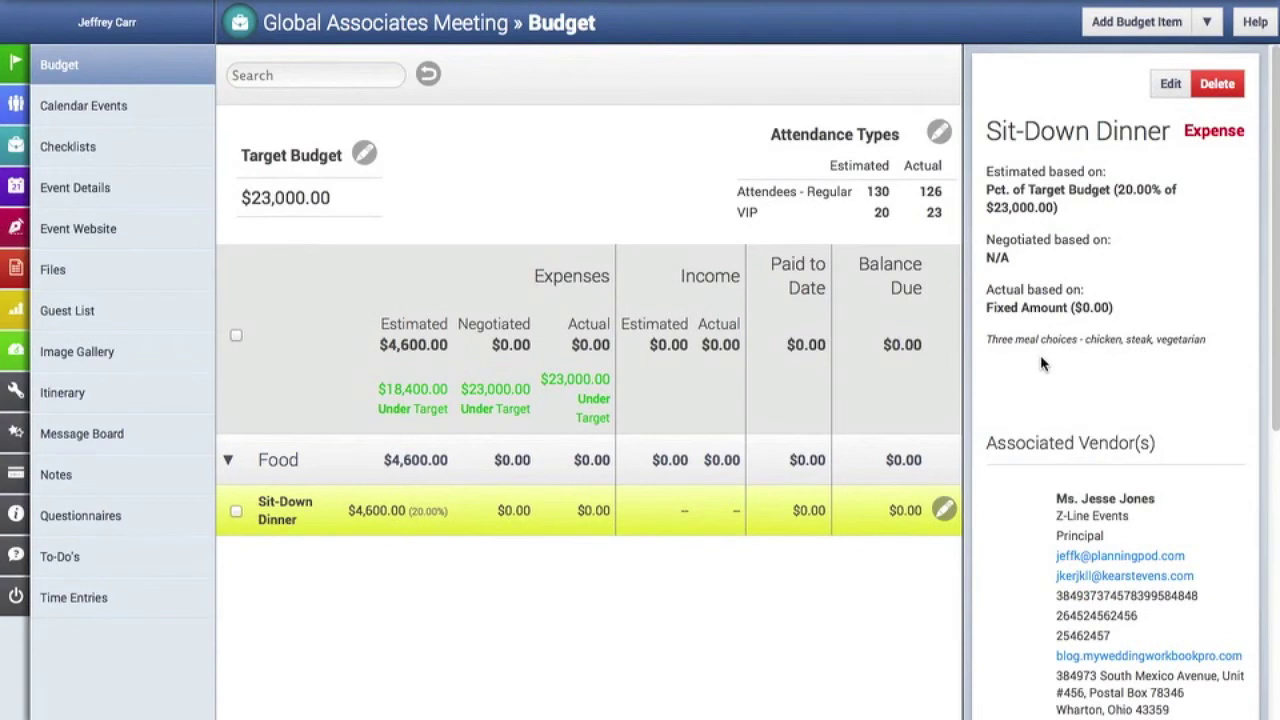
{"action": "scroll", "coordinate": [1041, 357], "scroll_direction": "down", "scroll_amount": 2}
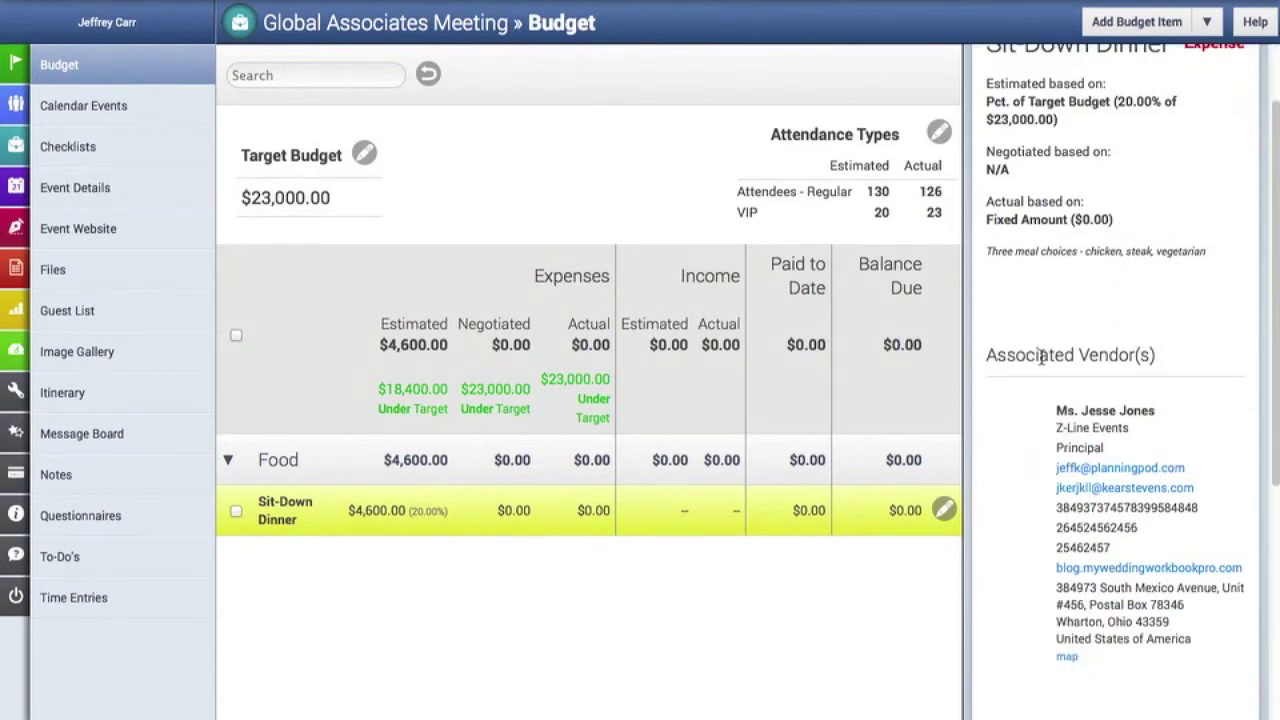
{"action": "scroll", "coordinate": [1041, 360], "scroll_direction": "up", "scroll_amount": 2}
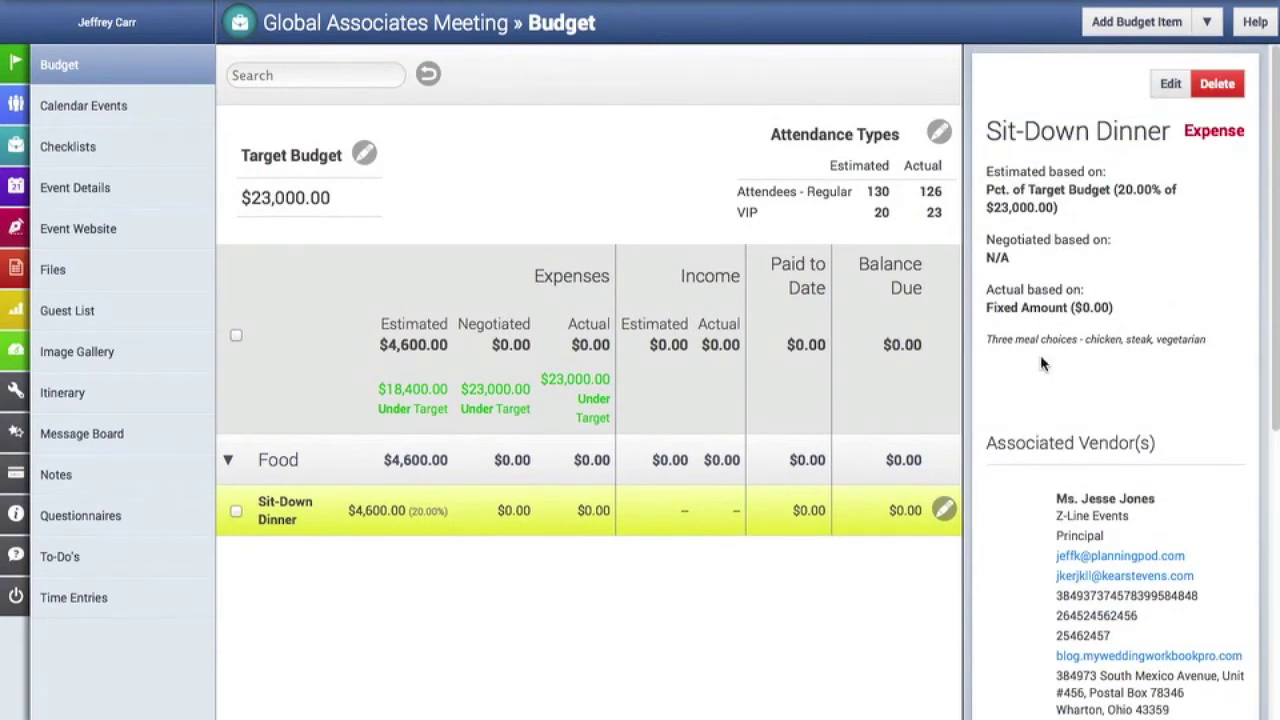
Set Sit-Down Dinner's negotiated and actual amounts to a fixed 4200.00 and save.
{"action": "left_click", "coordinate": [1170, 86]}
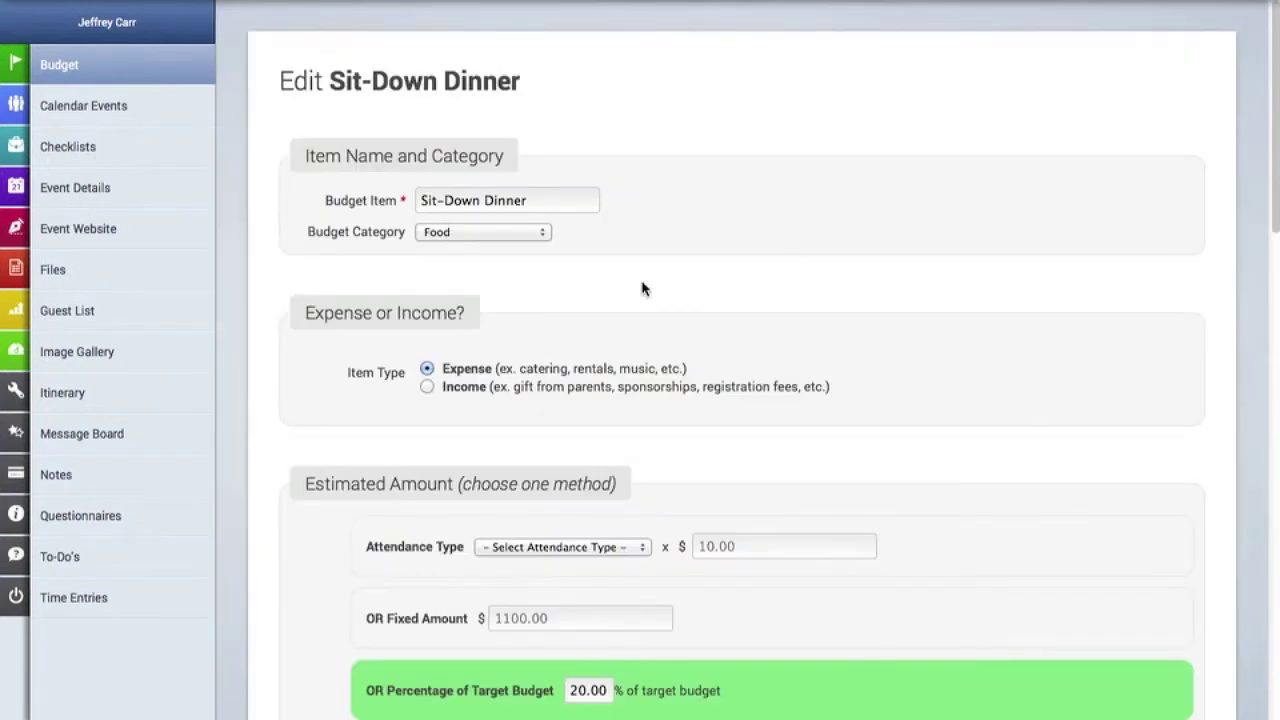
{"action": "scroll", "coordinate": [643, 289], "scroll_direction": "down", "scroll_amount": 6}
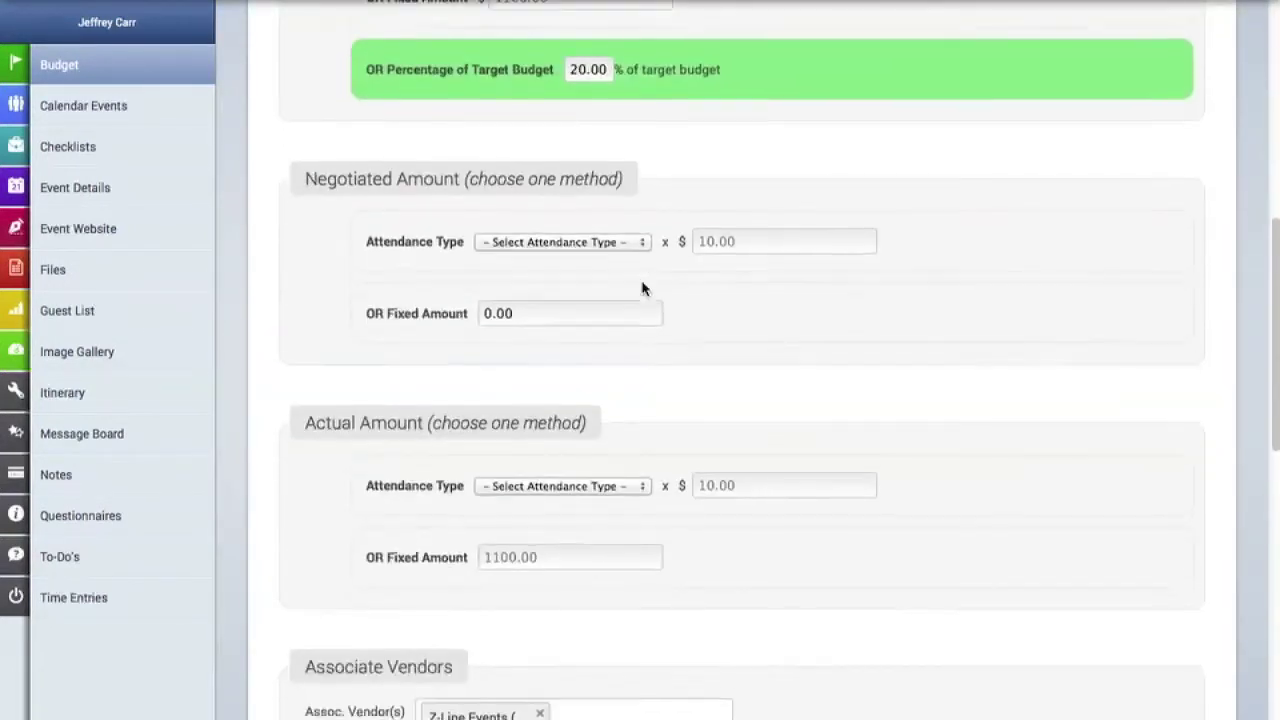
{"action": "left_click_drag", "start_coordinate": [563, 300], "coordinate": [416, 293]}
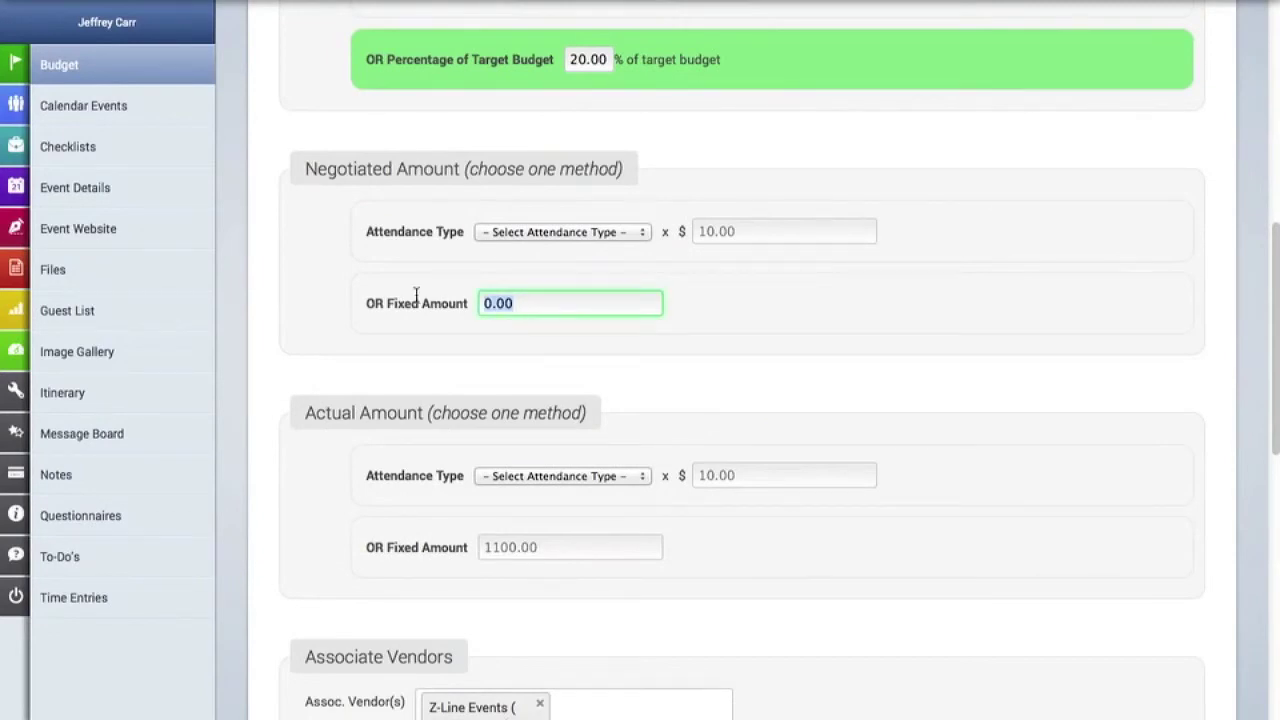
{"action": "type", "text": "4200"}
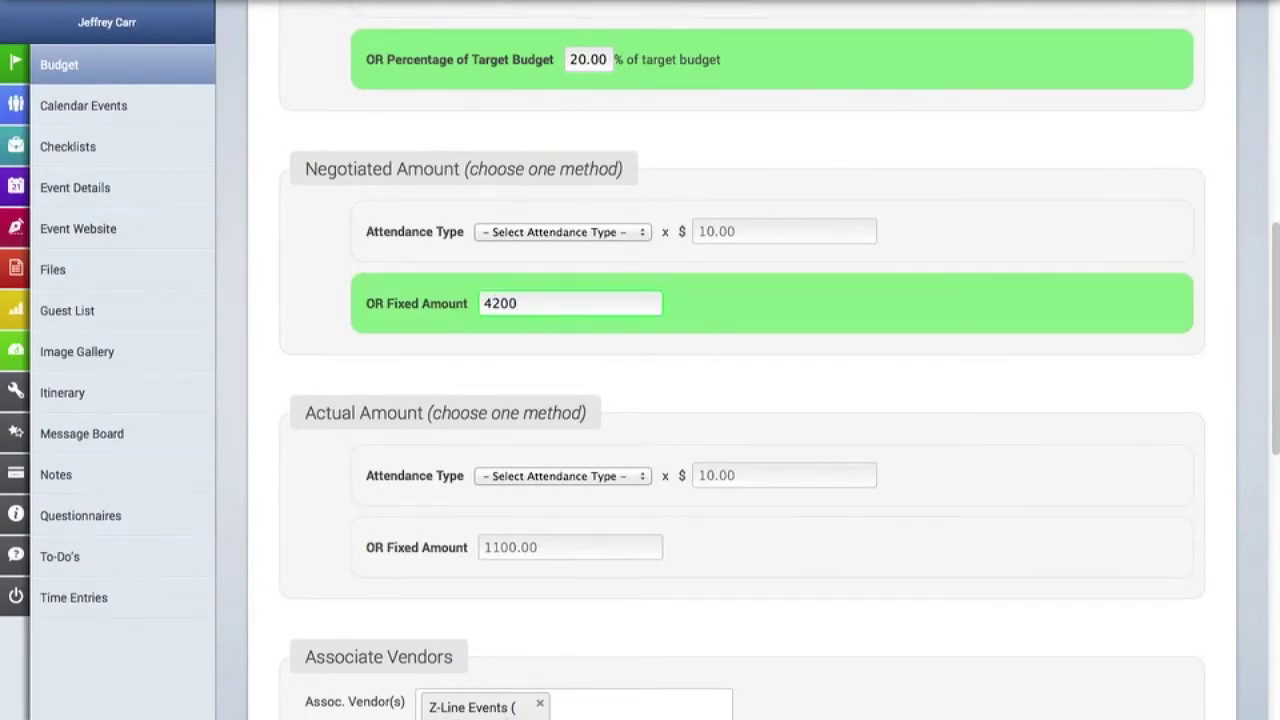
{"action": "type", "text": ".00"}
{"action": "scroll", "coordinate": [386, 409], "scroll_direction": "down", "scroll_amount": 2}
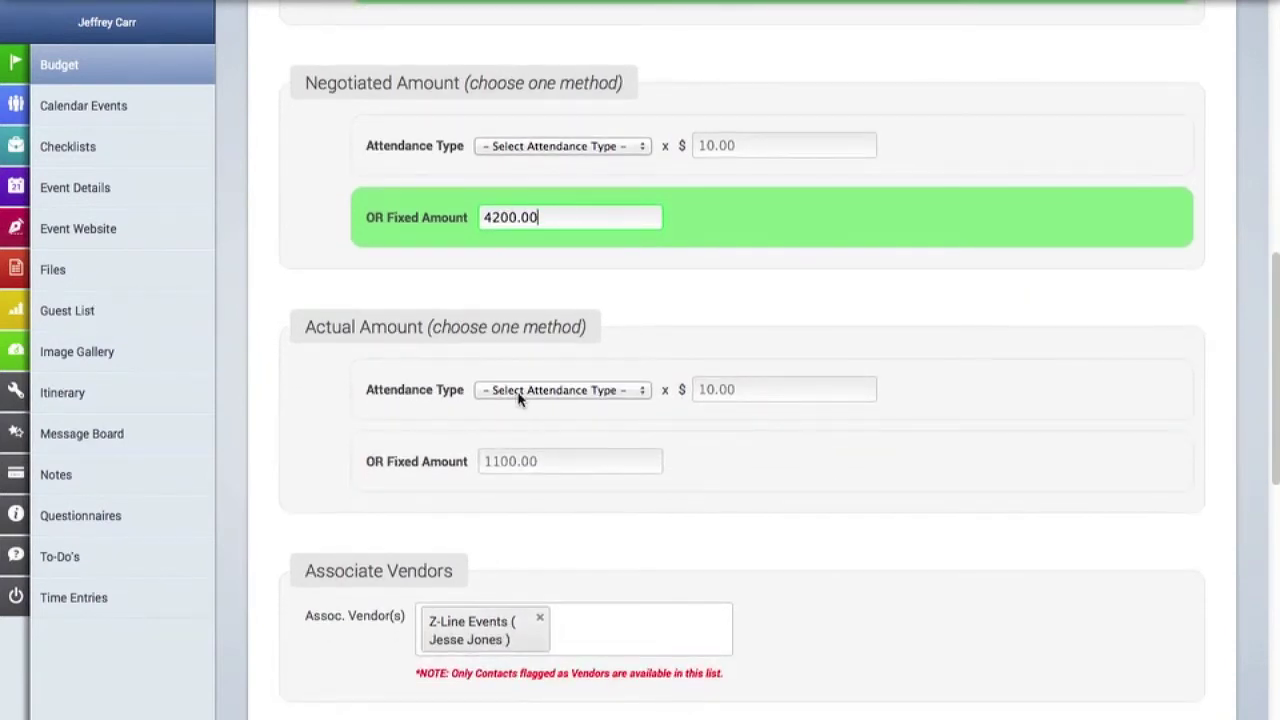
{"action": "left_click", "coordinate": [530, 466]}
{"action": "type", "text": "4200.00"}
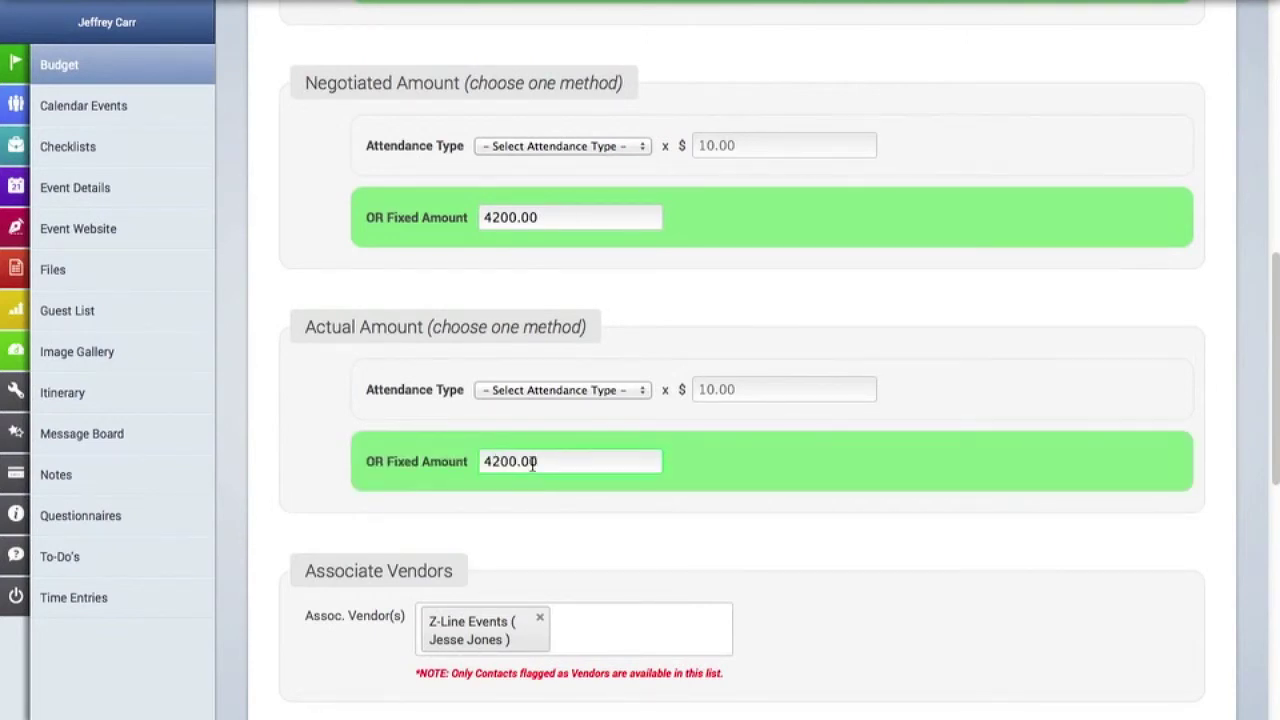
{"action": "scroll", "coordinate": [608, 460], "scroll_direction": "down", "scroll_amount": 7}
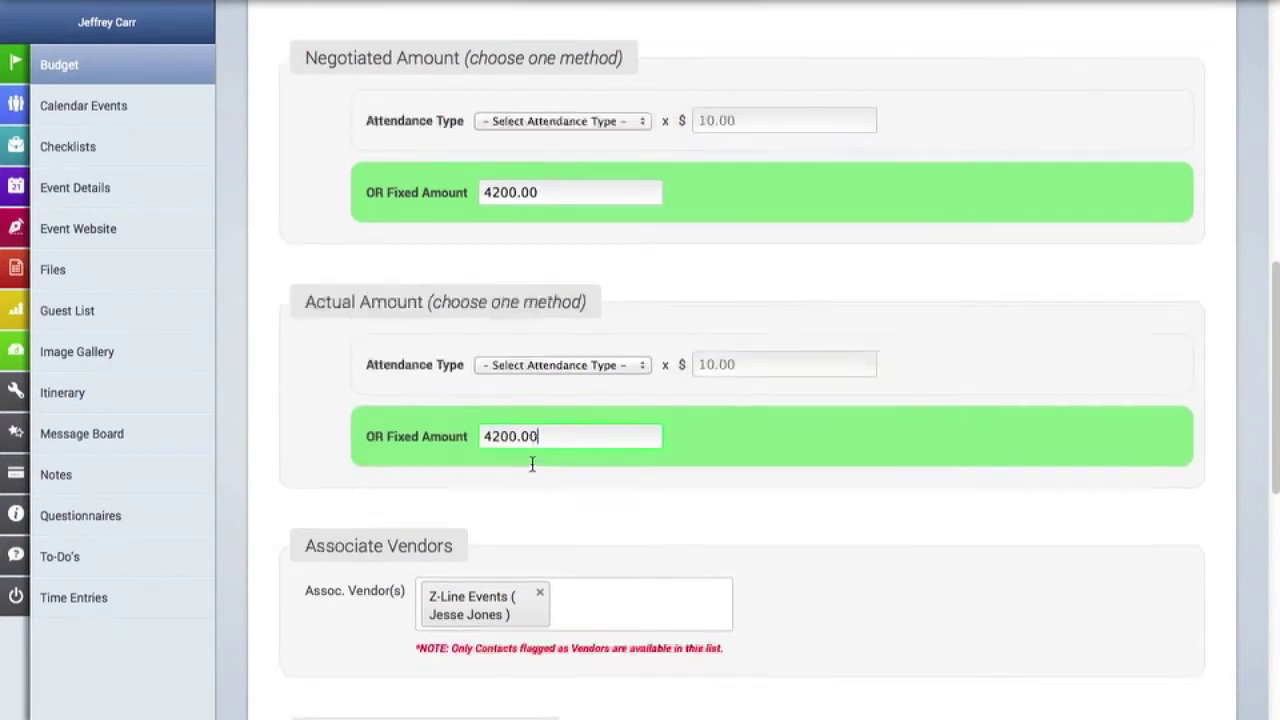
{"action": "left_click", "coordinate": [1074, 640]}
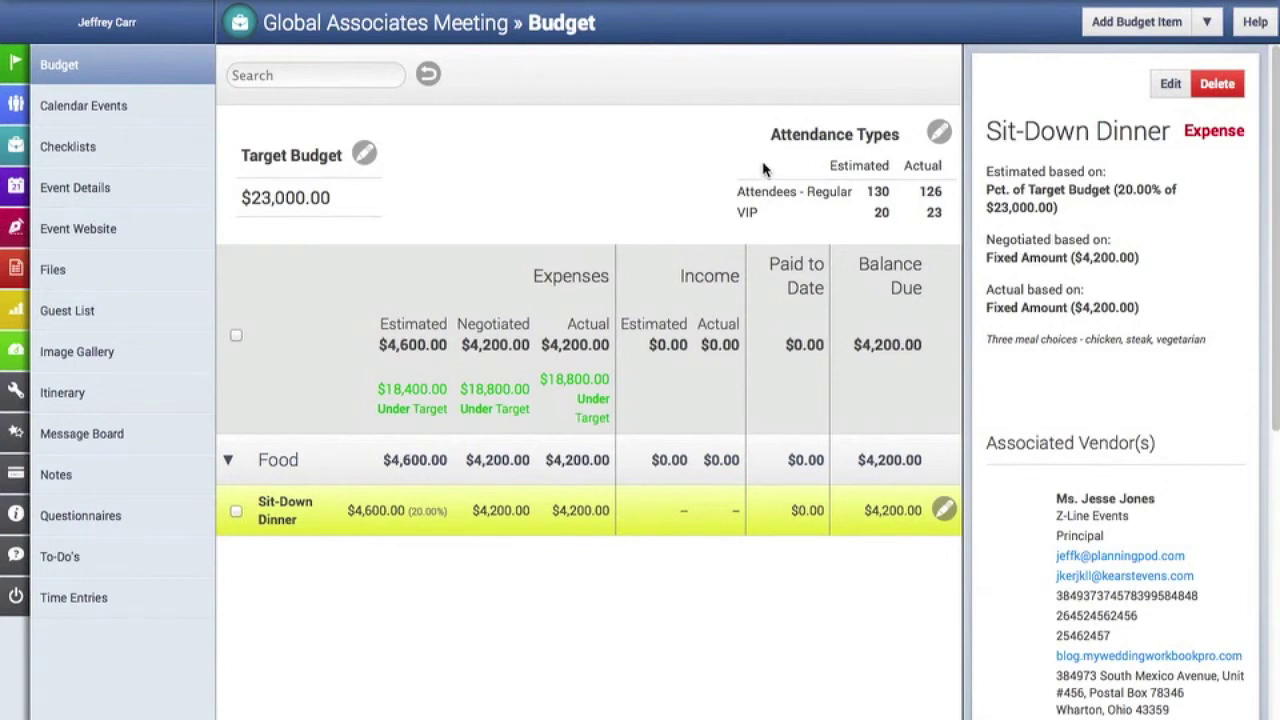
Open a fresh Add Budget Item form after reviewing the saved Sit-Down Dinner line.
{"action": "left_click", "coordinate": [1137, 22]}
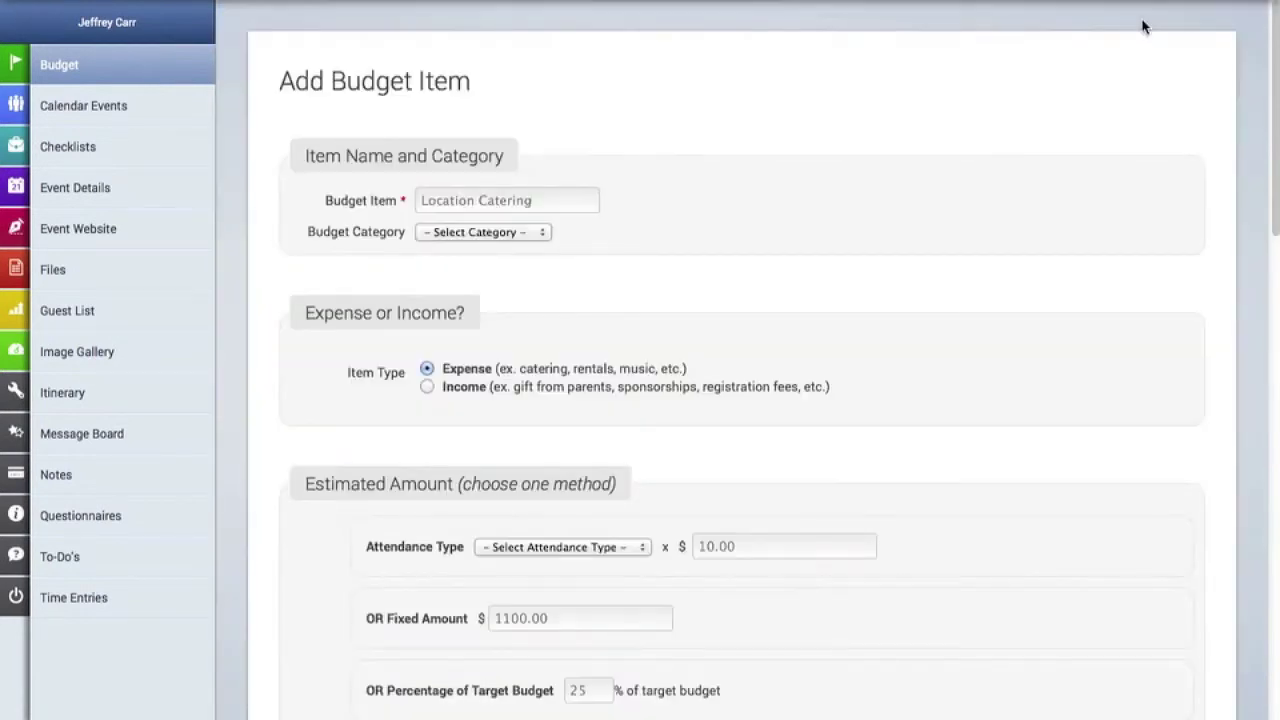
Name the new budget item 'Registration/Food Fee' and file it under the Food category.
{"action": "left_click", "coordinate": [542, 199]}
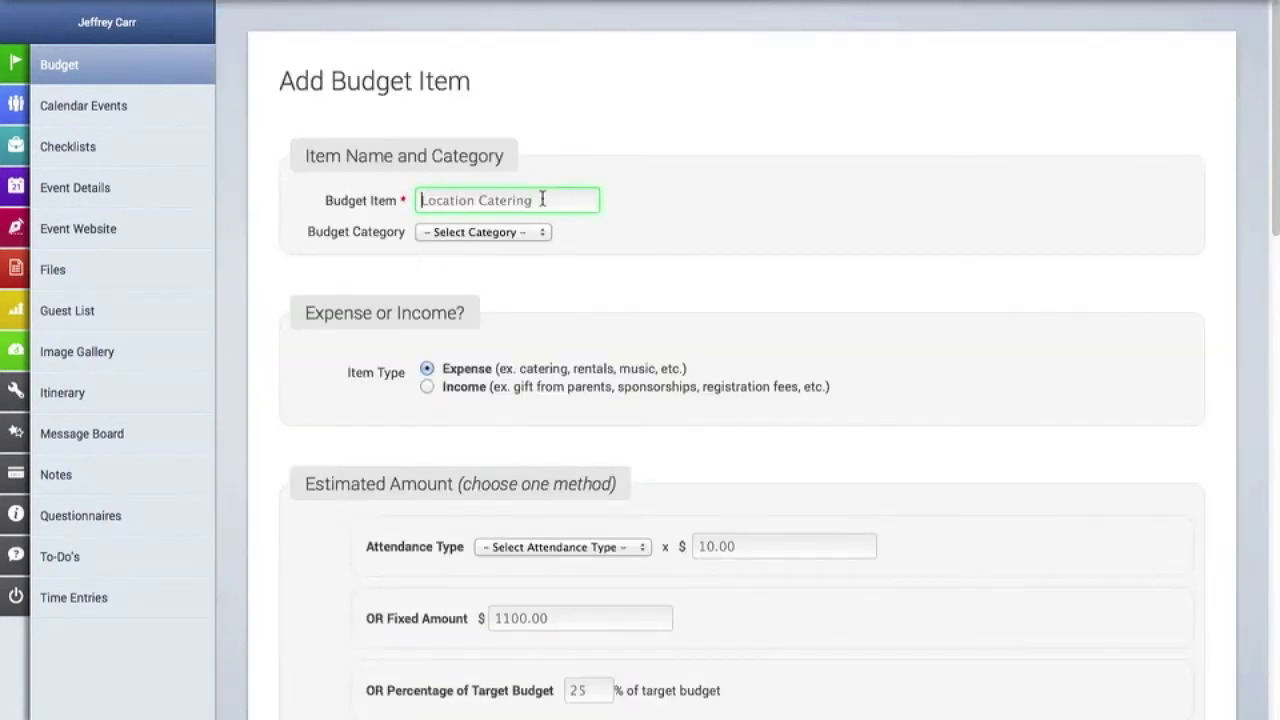
{"action": "type", "text": "Re"}
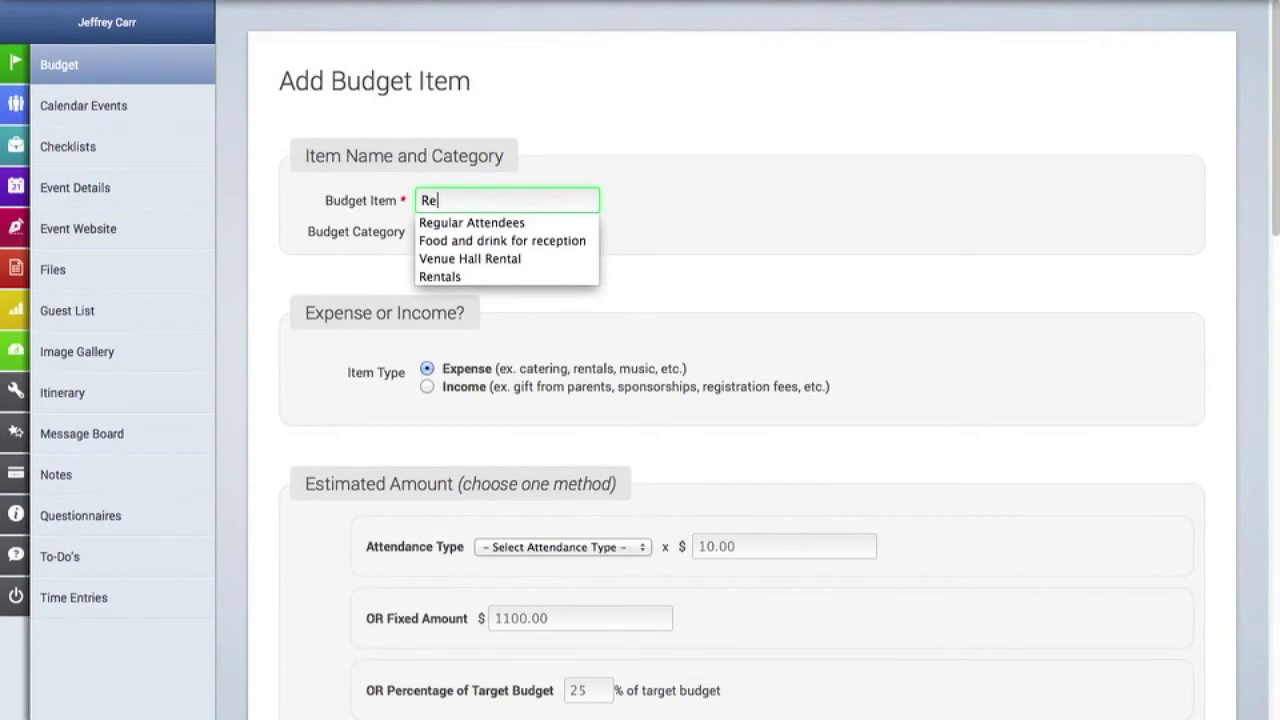
{"action": "type", "text": "gistratio"}
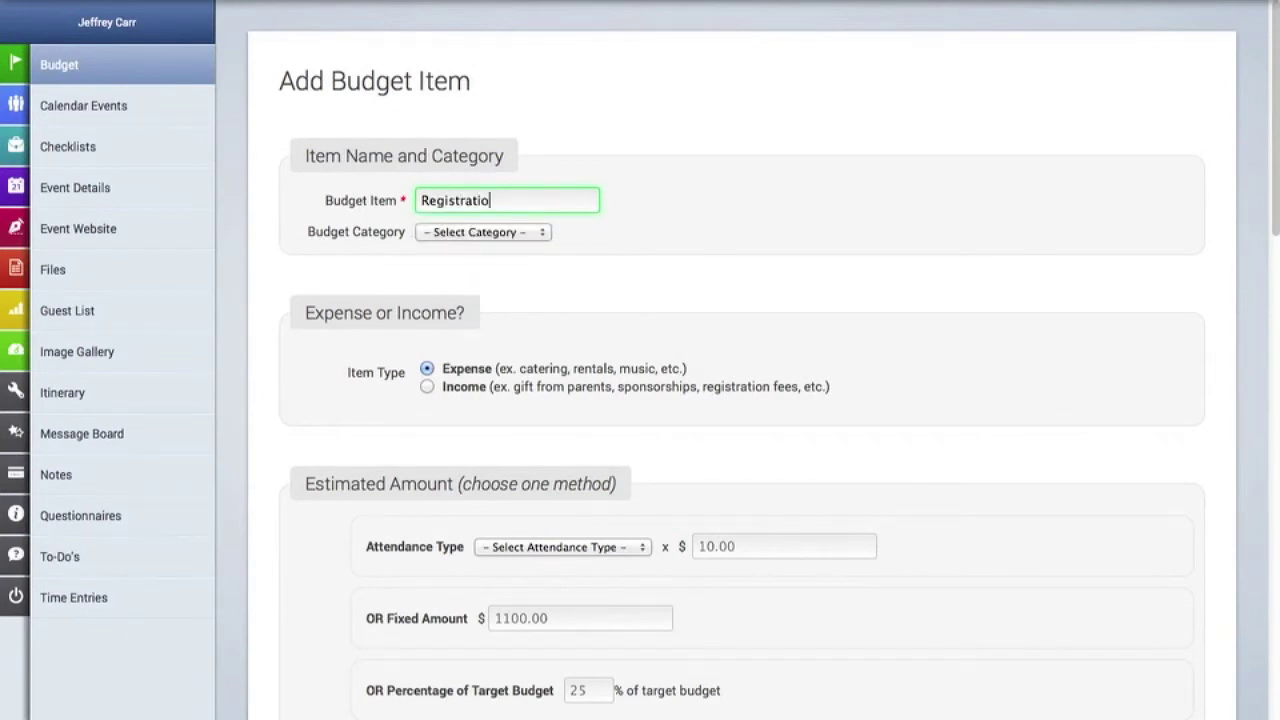
{"action": "type", "text": "n/Food"}
{"action": "key", "text": "BackSpace"}
{"action": "key", "text": "BackSpace"}
{"action": "type", "text": "ood Fee"}
{"action": "left_click", "coordinate": [502, 234]}
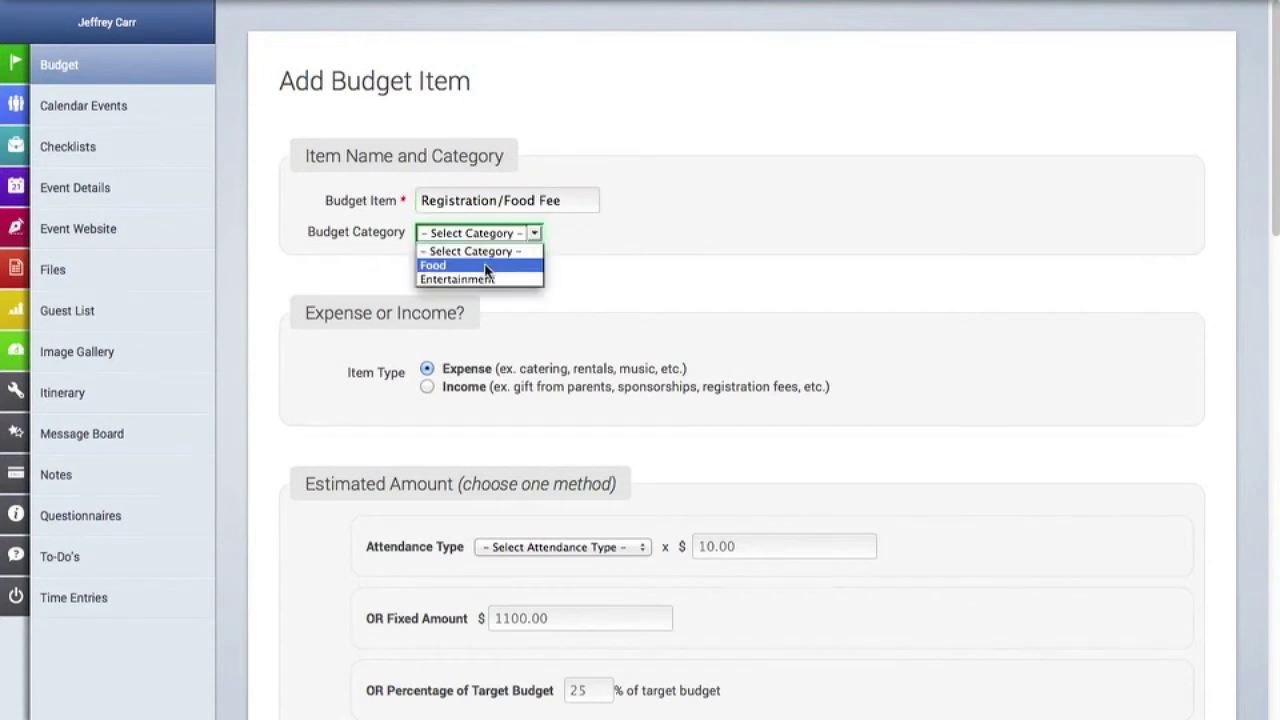
{"action": "left_click", "coordinate": [486, 263]}
Mark the item as Income and base its estimate on Attendees – Regular (130).
{"action": "scroll", "coordinate": [495, 270], "scroll_direction": "down", "scroll_amount": 2}
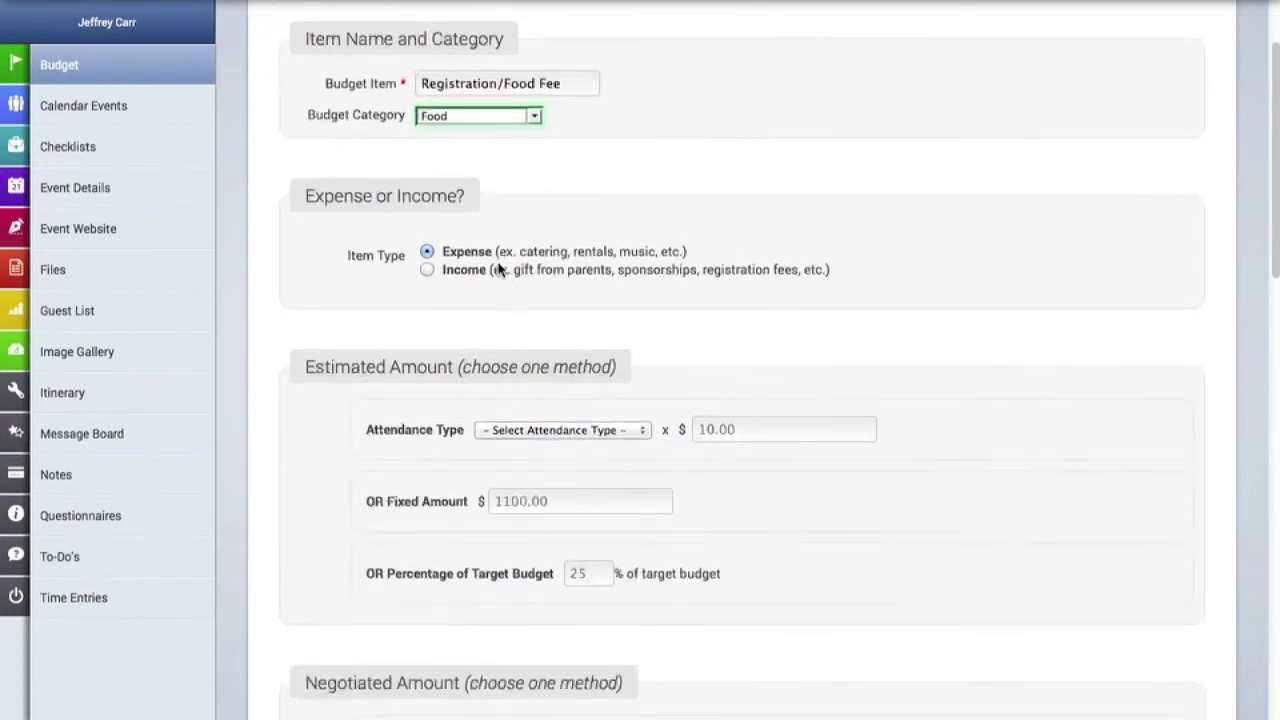
{"action": "left_click", "coordinate": [427, 268]}
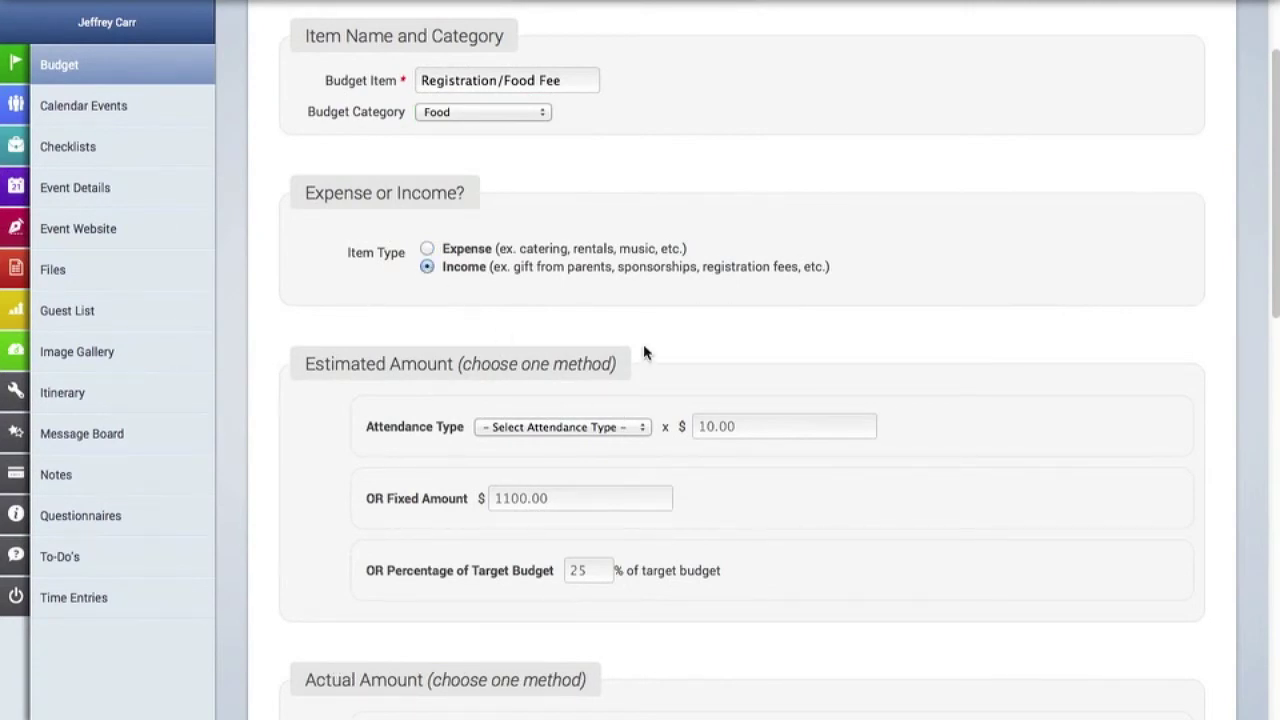
{"action": "scroll", "coordinate": [643, 344], "scroll_direction": "down", "scroll_amount": 2}
{"action": "left_click", "coordinate": [607, 301]}
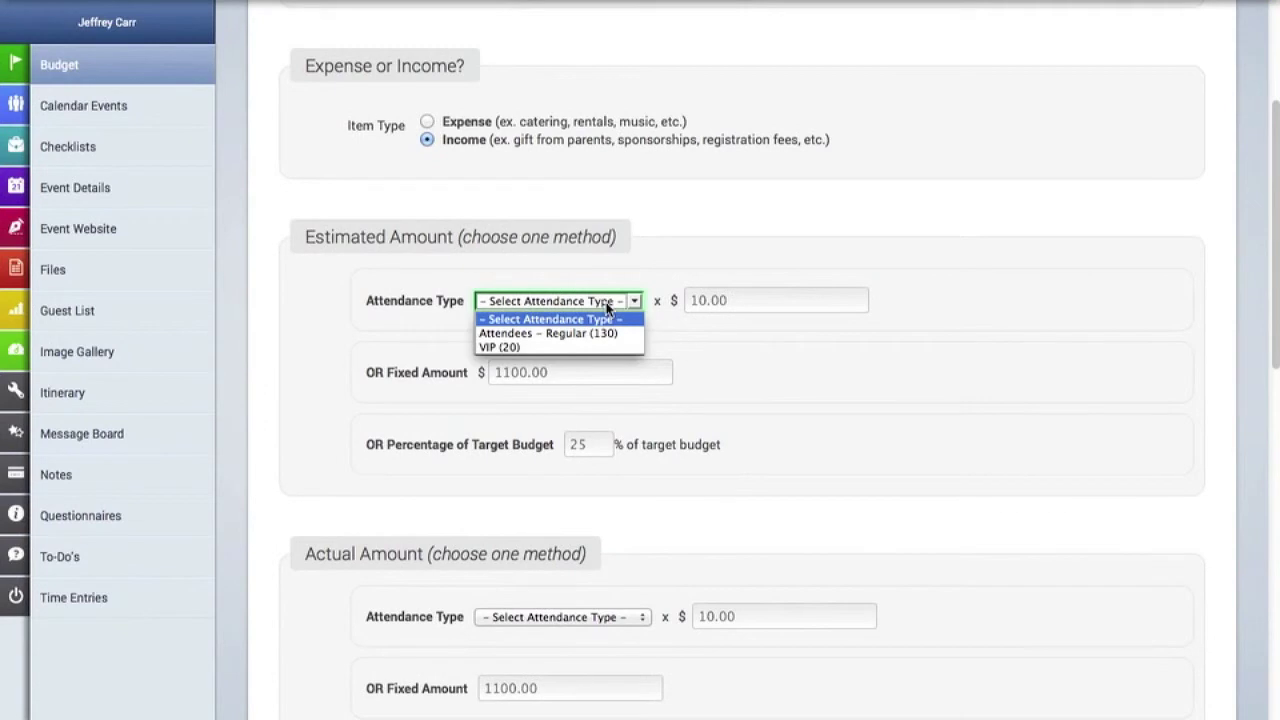
{"action": "left_click", "coordinate": [600, 333]}
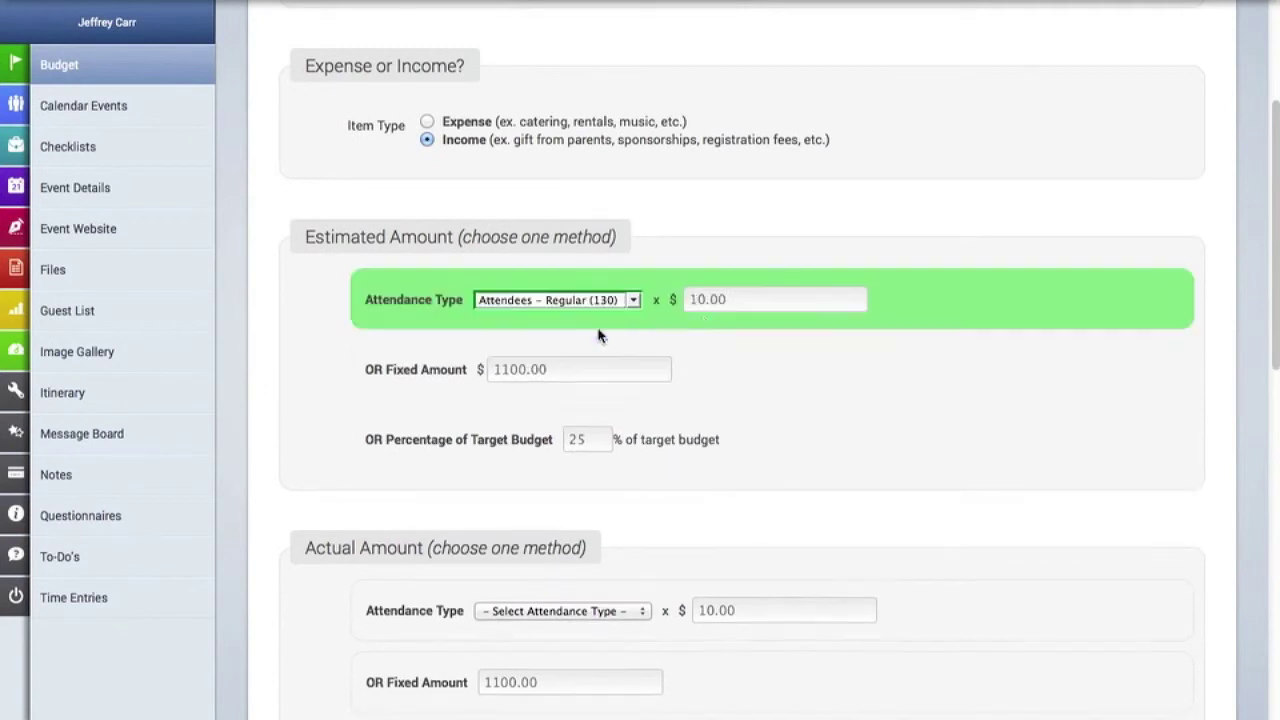
Set the estimate to 36.00 per regular attendee and the actual to 34.00 per Attendees – Regular (126).
{"action": "left_click", "coordinate": [729, 302]}
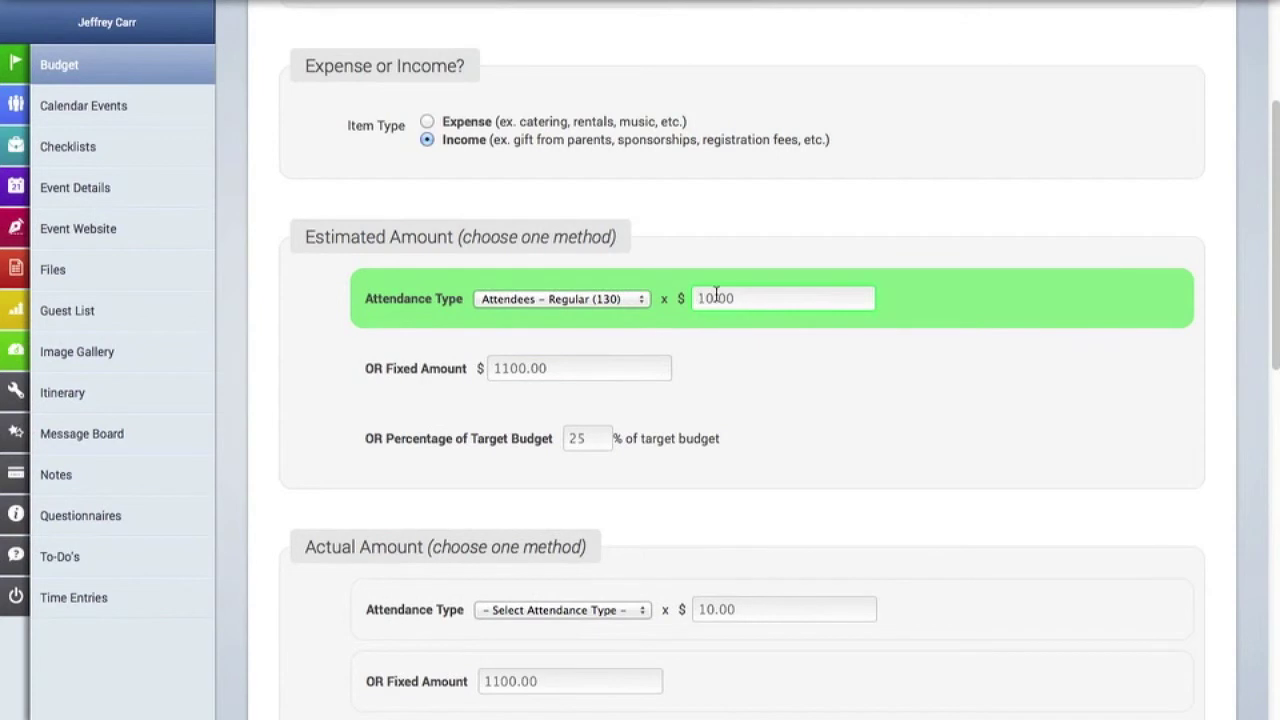
{"action": "type", "text": "36.00"}
{"action": "scroll", "coordinate": [699, 330], "scroll_direction": "down", "scroll_amount": 3}
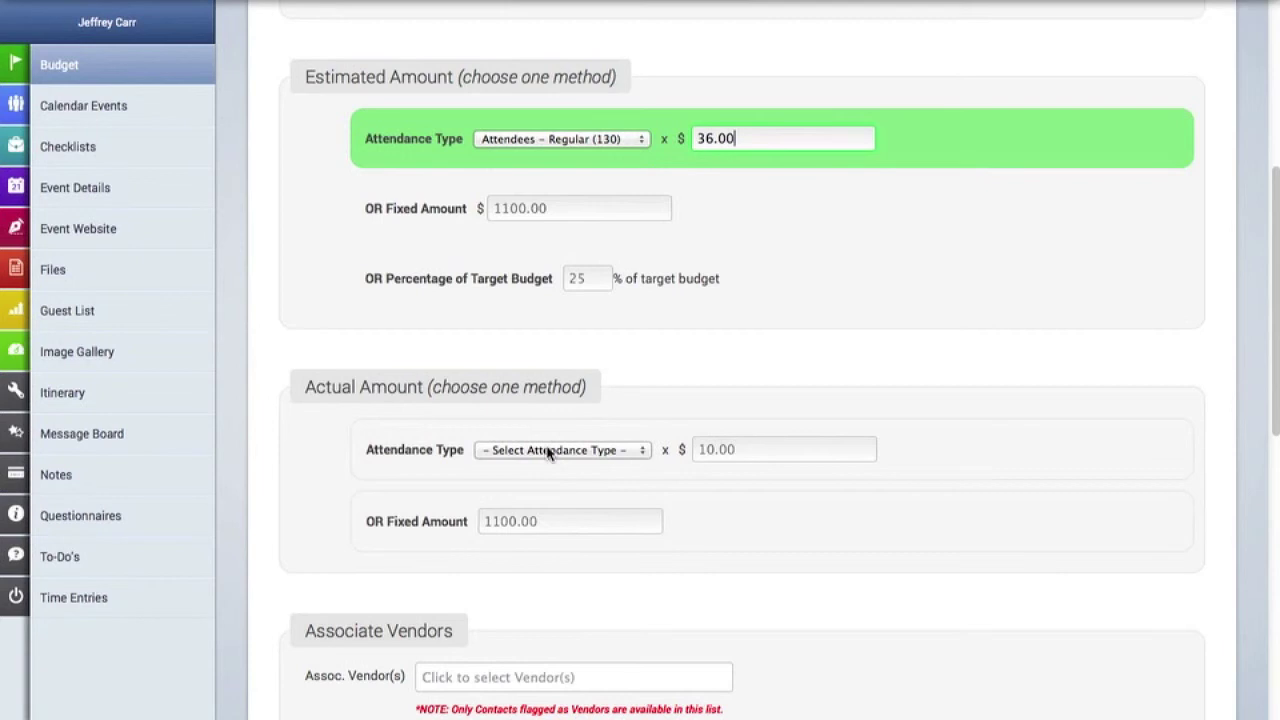
{"action": "left_click", "coordinate": [548, 451]}
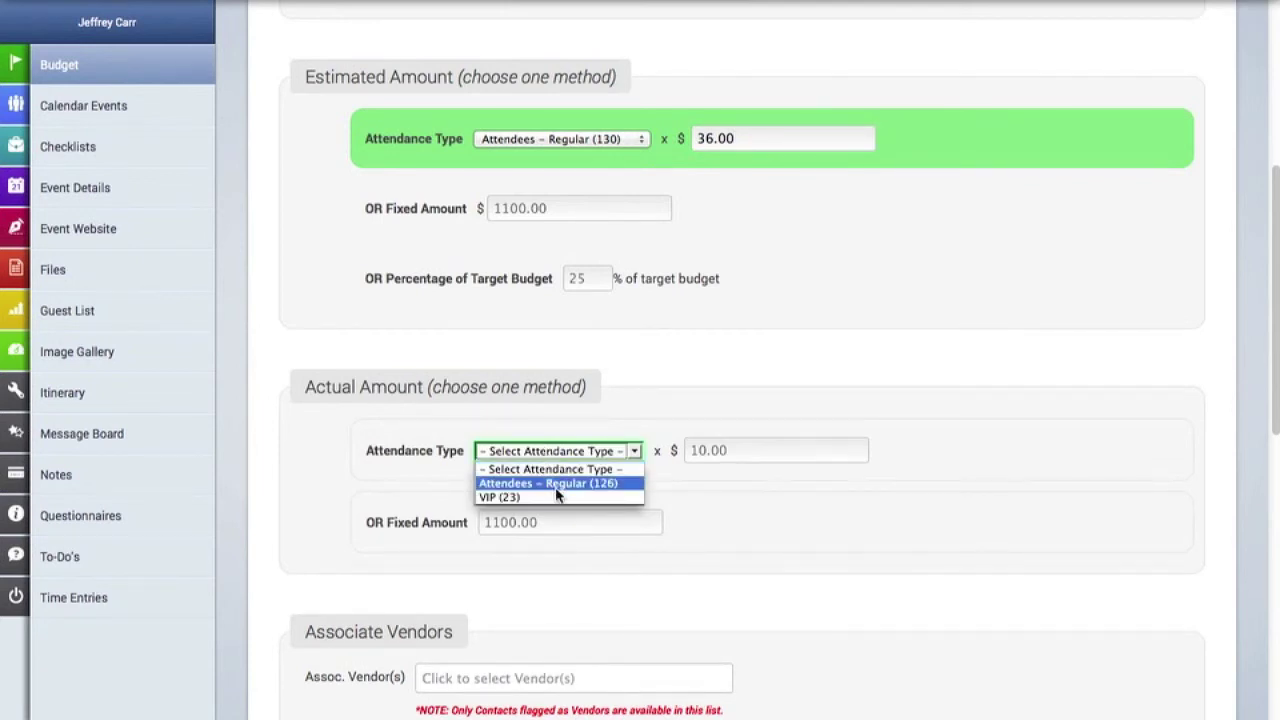
{"action": "left_click", "coordinate": [558, 483]}
{"action": "left_click", "coordinate": [754, 451]}
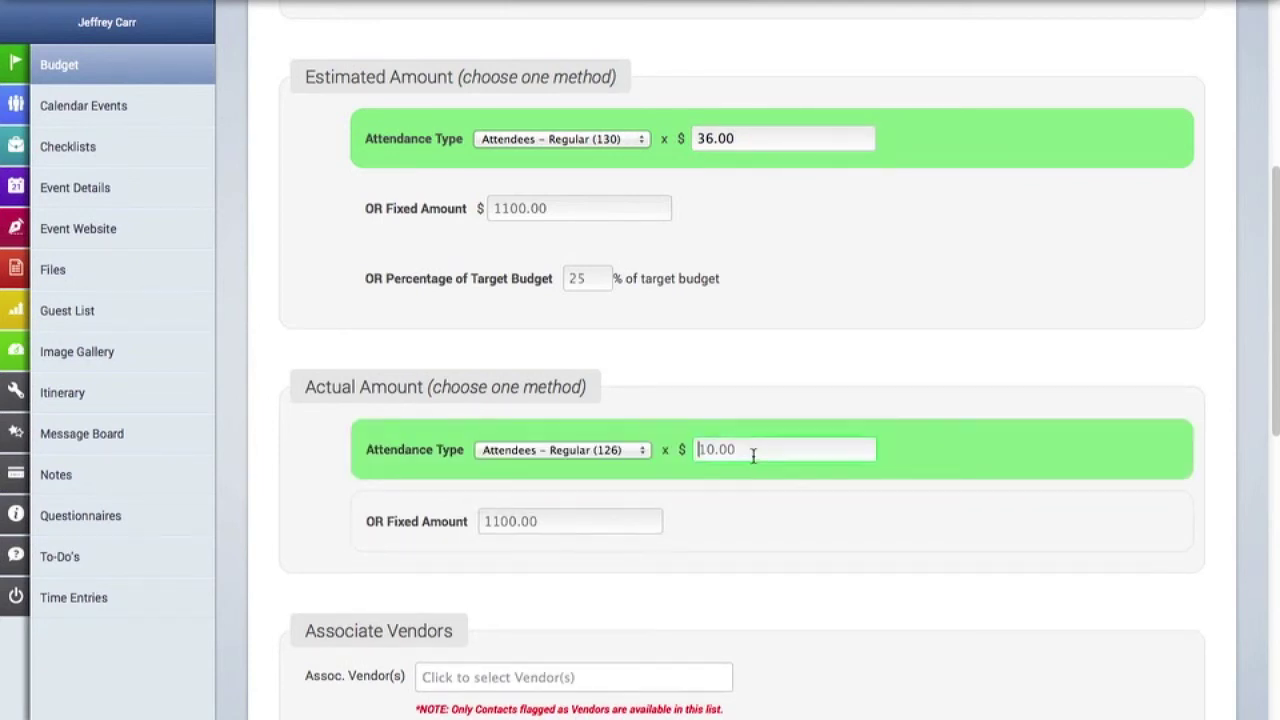
{"action": "key", "text": "BackSpace"}
{"action": "key", "text": "BackSpace"}
{"action": "key", "text": "BackSpace"}
{"action": "key", "text": "BackSpace"}
{"action": "key", "text": "BackSpace"}
{"action": "type", "text": "34.00"}
Assign a line item manager and save the Registration/Food Fee income item.
{"action": "scroll", "coordinate": [752, 386], "scroll_direction": "down", "scroll_amount": 1}
{"action": "scroll", "coordinate": [752, 386], "scroll_direction": "down", "scroll_amount": 5}
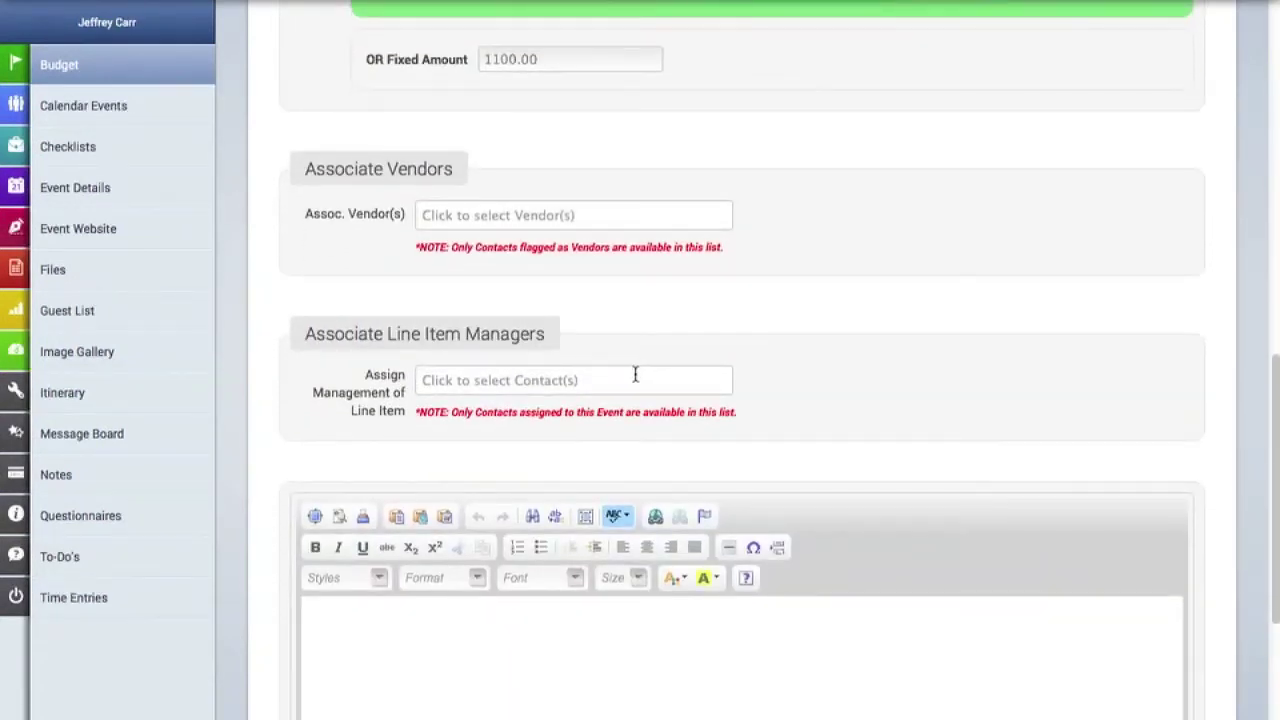
{"action": "left_click", "coordinate": [634, 375]}
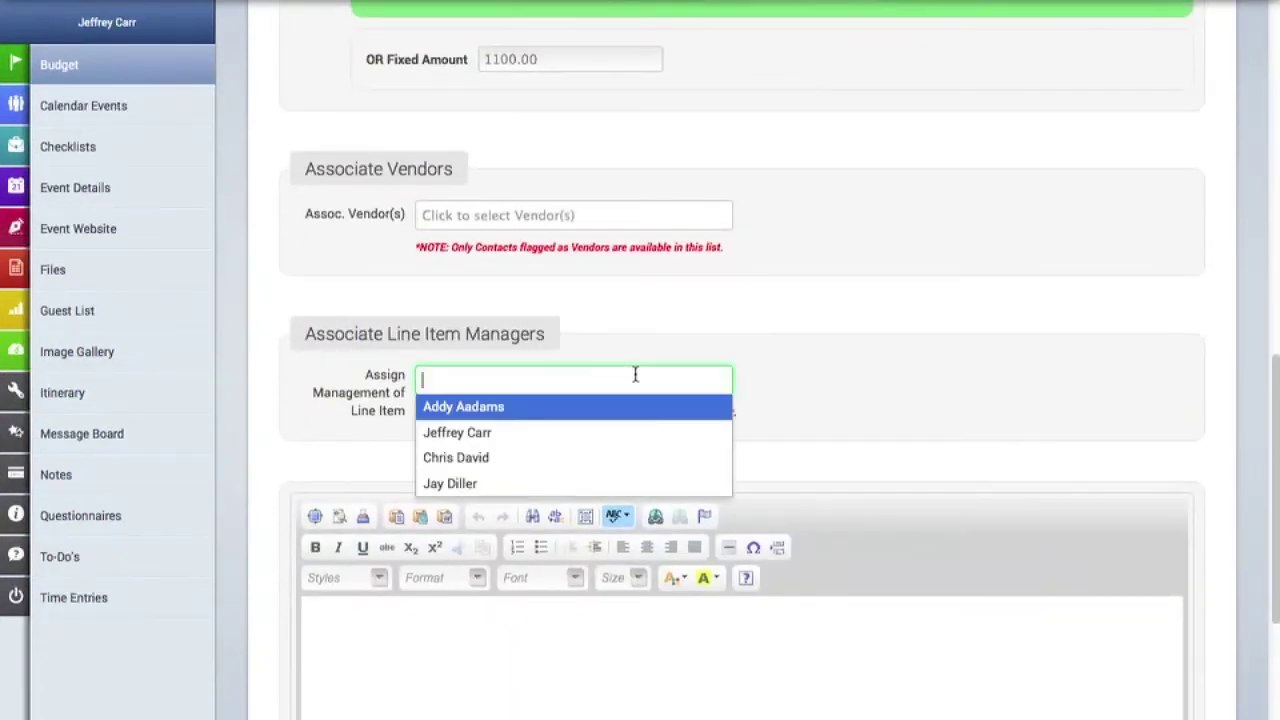
{"action": "left_click", "coordinate": [551, 432]}
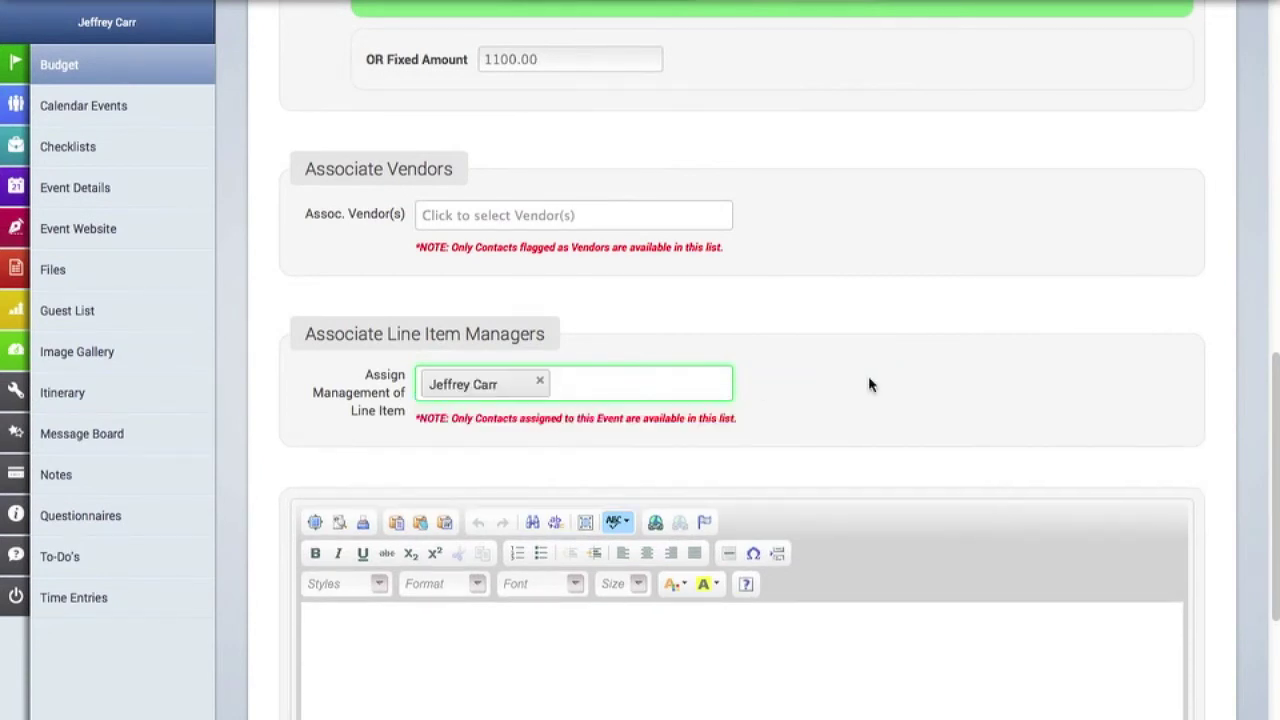
{"action": "scroll", "coordinate": [868, 384], "scroll_direction": "down", "scroll_amount": 3}
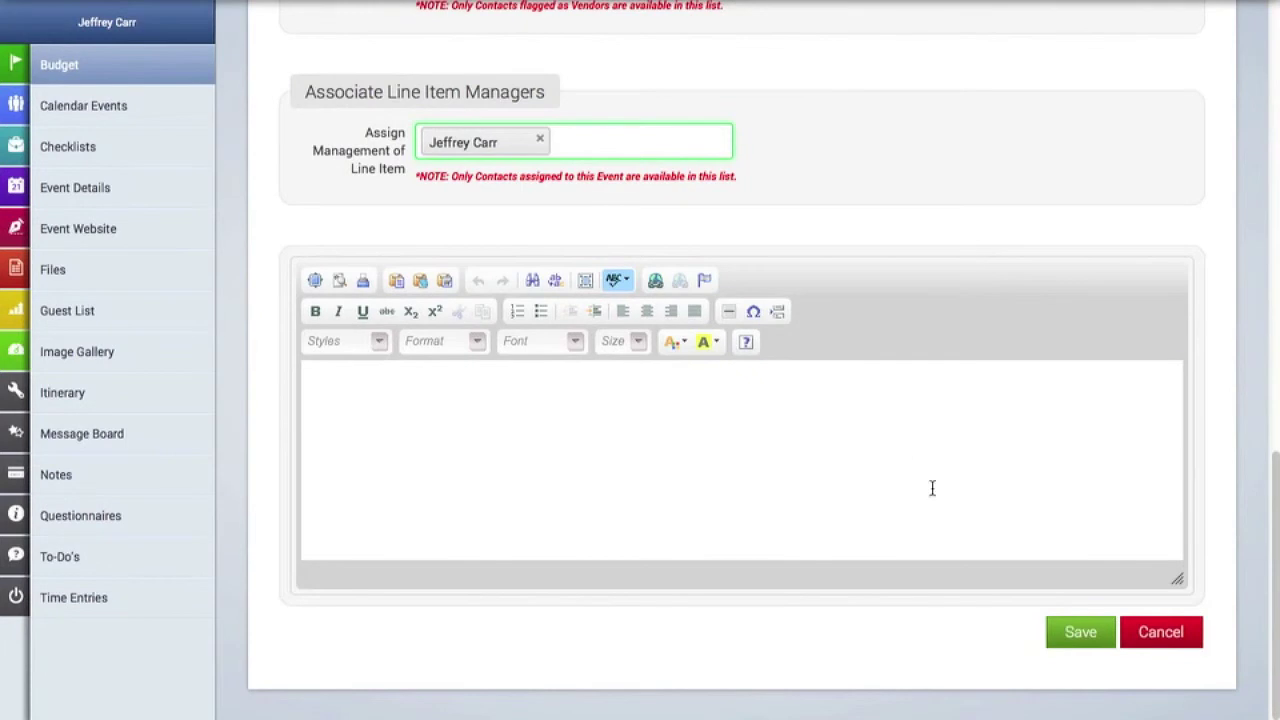
{"action": "left_click", "coordinate": [1077, 633]}
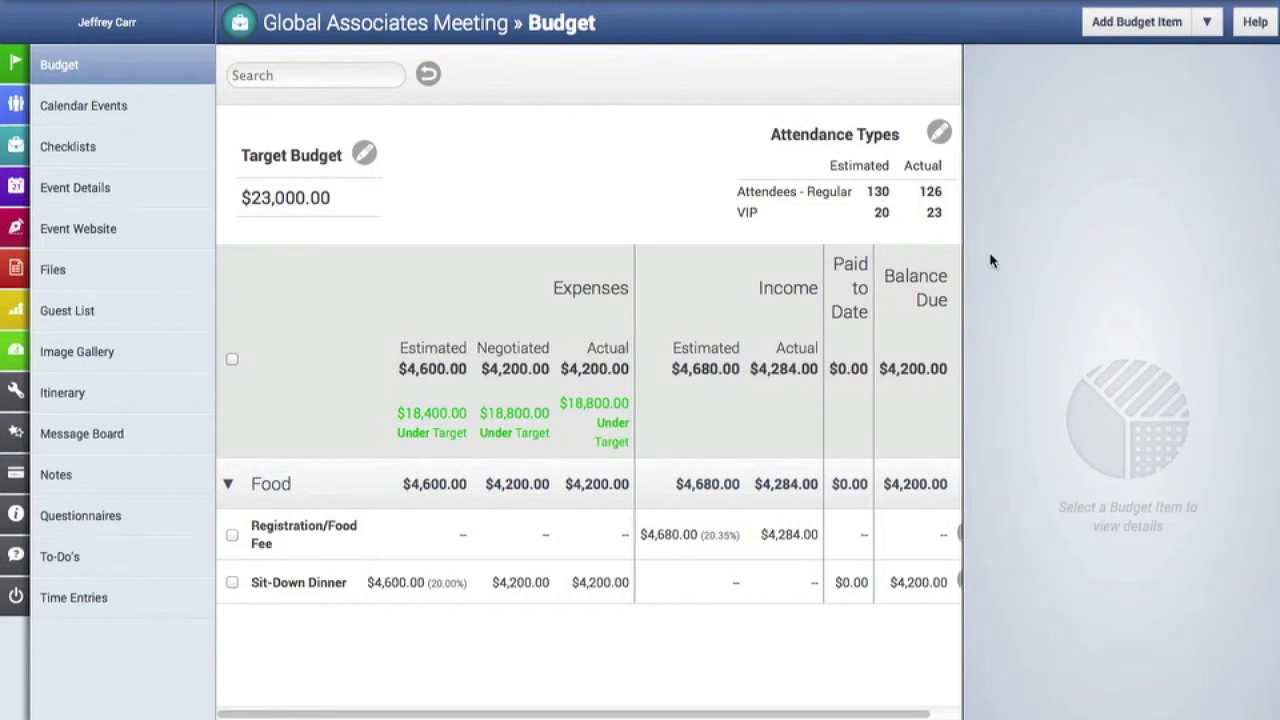
Add a new budget item named 'Speaker Fee' in the Entertainment category.
{"action": "left_click", "coordinate": [1147, 32]}
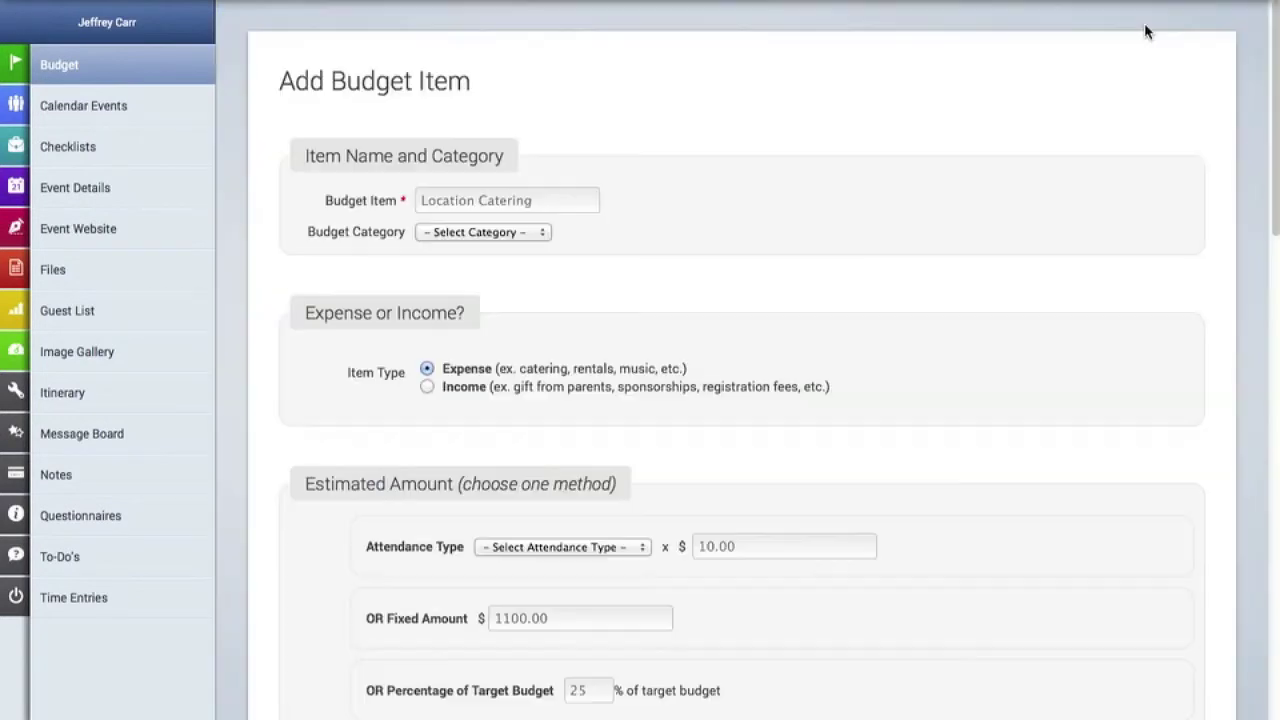
{"action": "left_click", "coordinate": [553, 196]}
{"action": "type", "text": "S"}
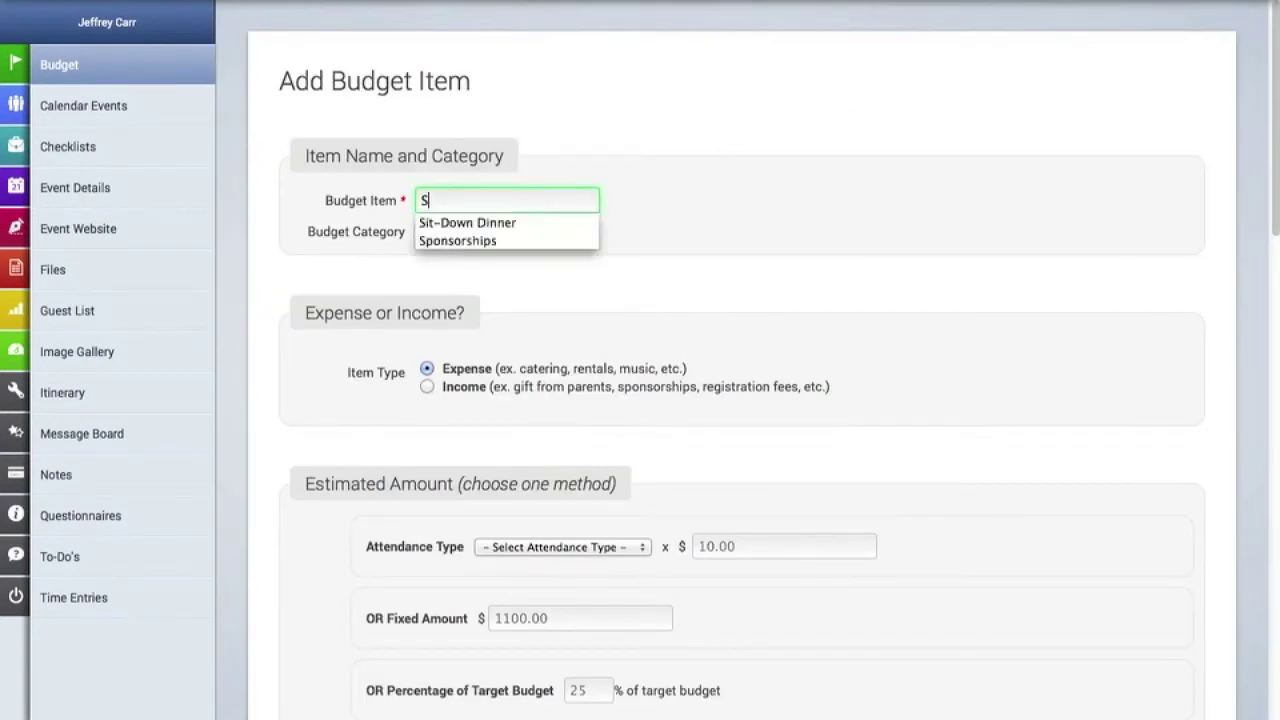
{"action": "type", "text": "peaker Fee"}
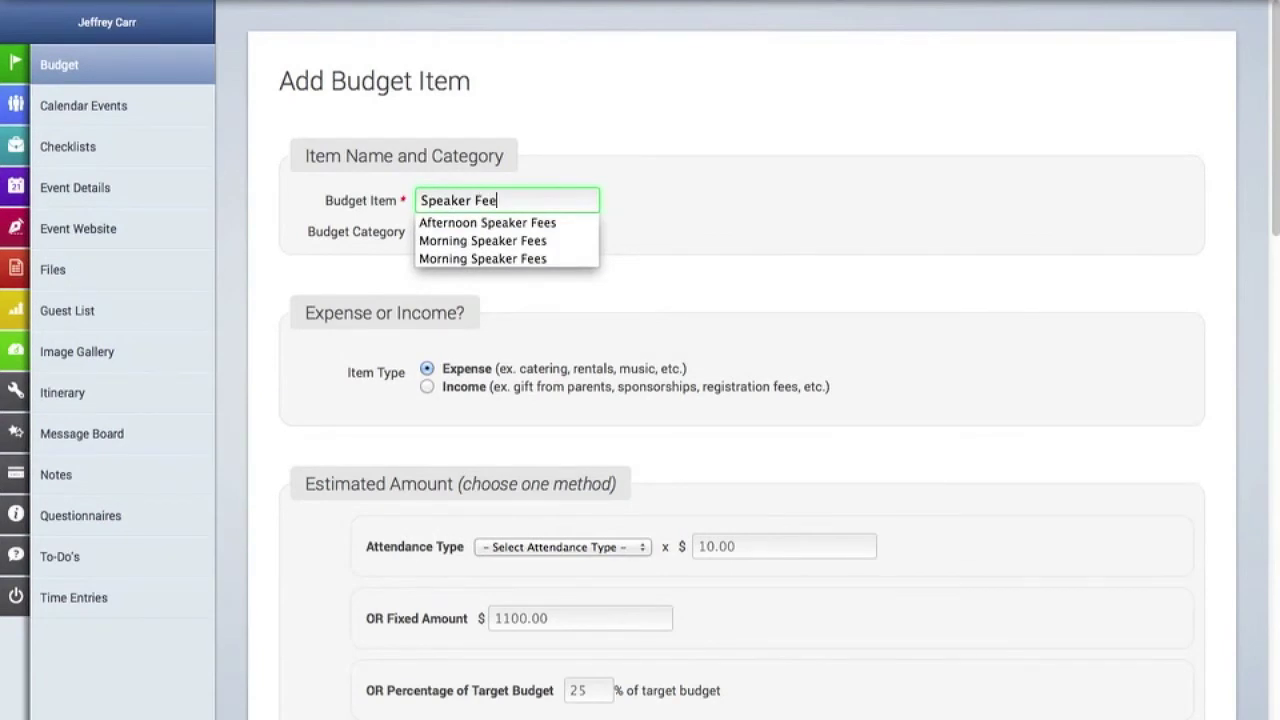
{"action": "left_click", "coordinate": [755, 203]}
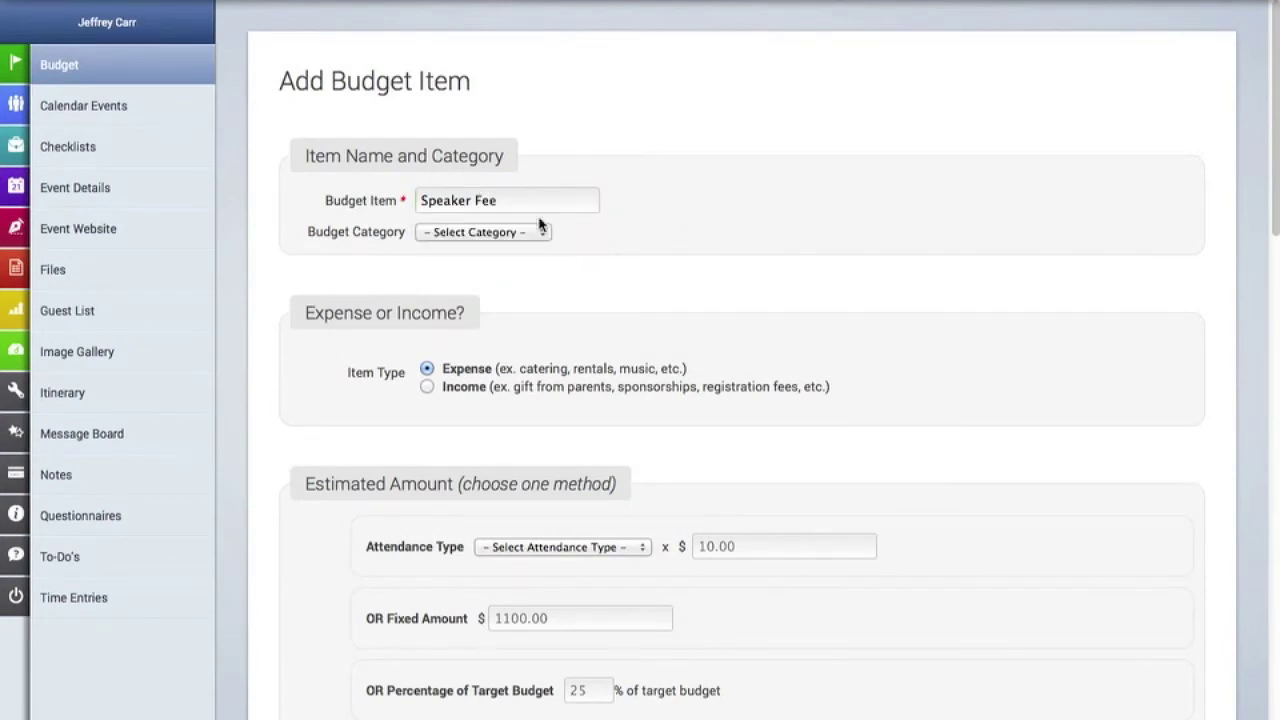
{"action": "left_click", "coordinate": [538, 232]}
{"action": "left_click", "coordinate": [489, 279]}
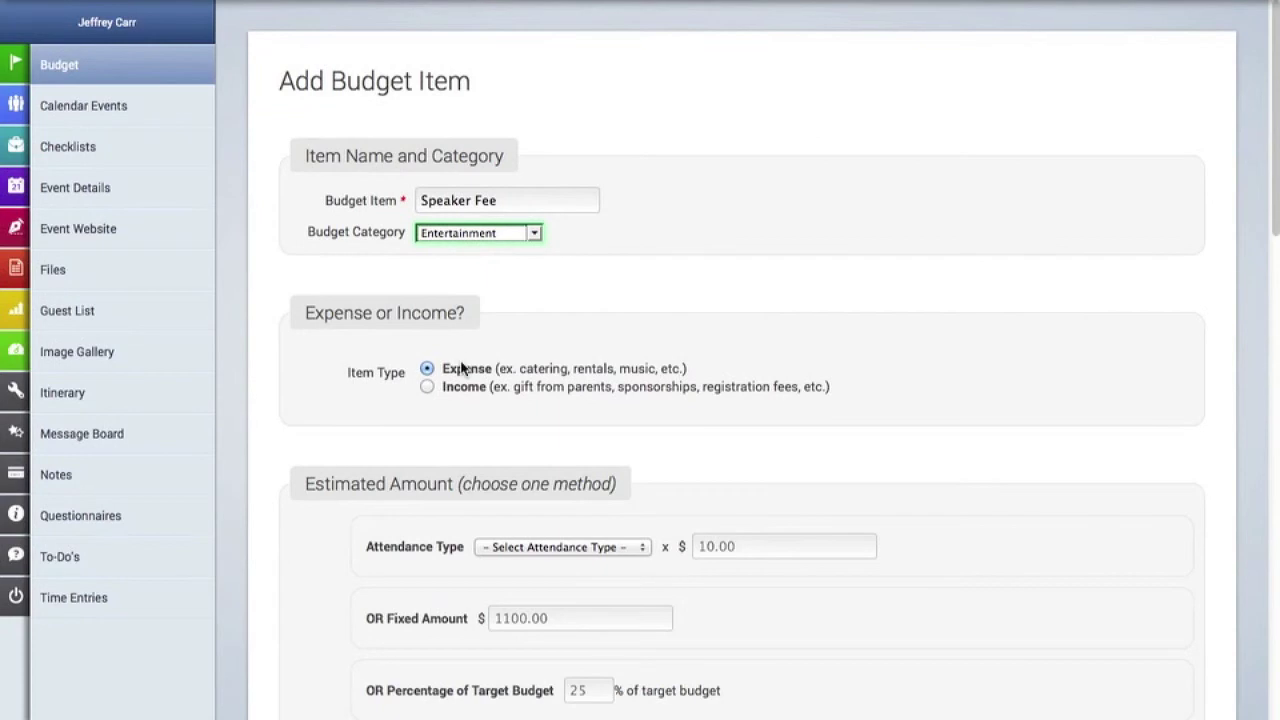
{"action": "scroll", "coordinate": [461, 368], "scroll_direction": "down", "scroll_amount": 2}
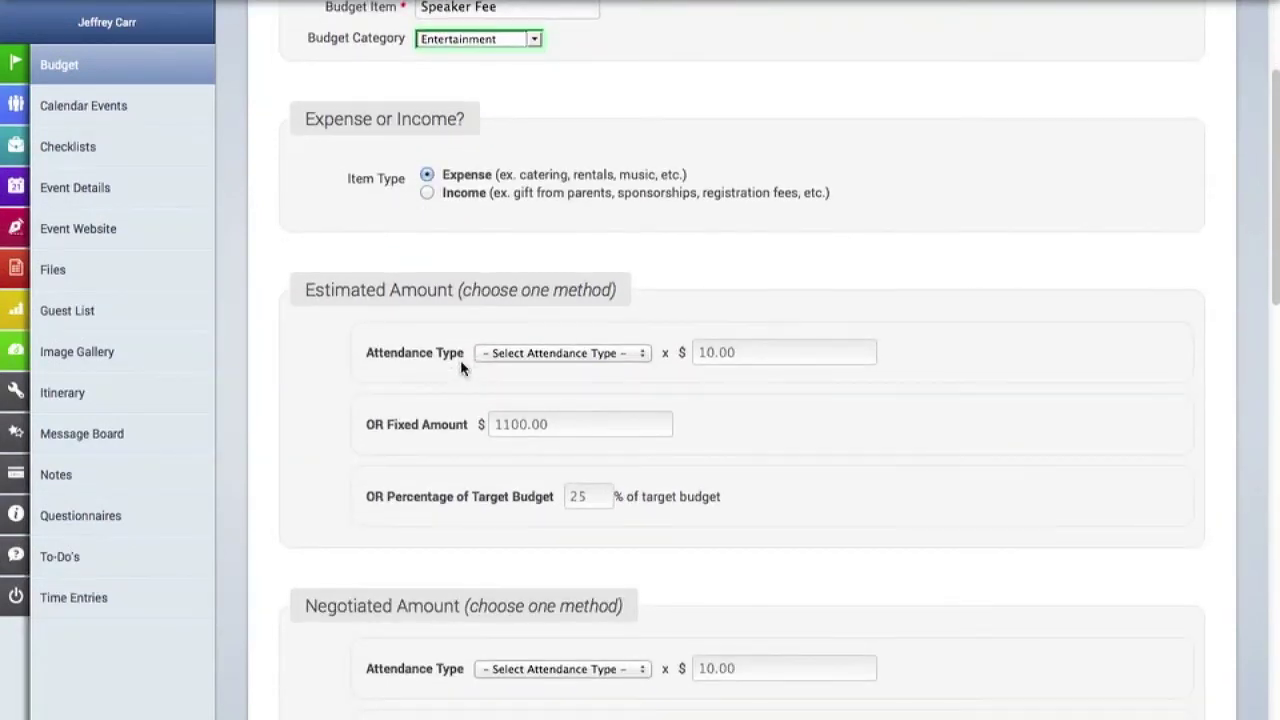
Enter fixed amounts of 1500.00 estimated, 1300.00 negotiated and 1300.00 actual.
{"action": "left_click", "coordinate": [555, 426]}
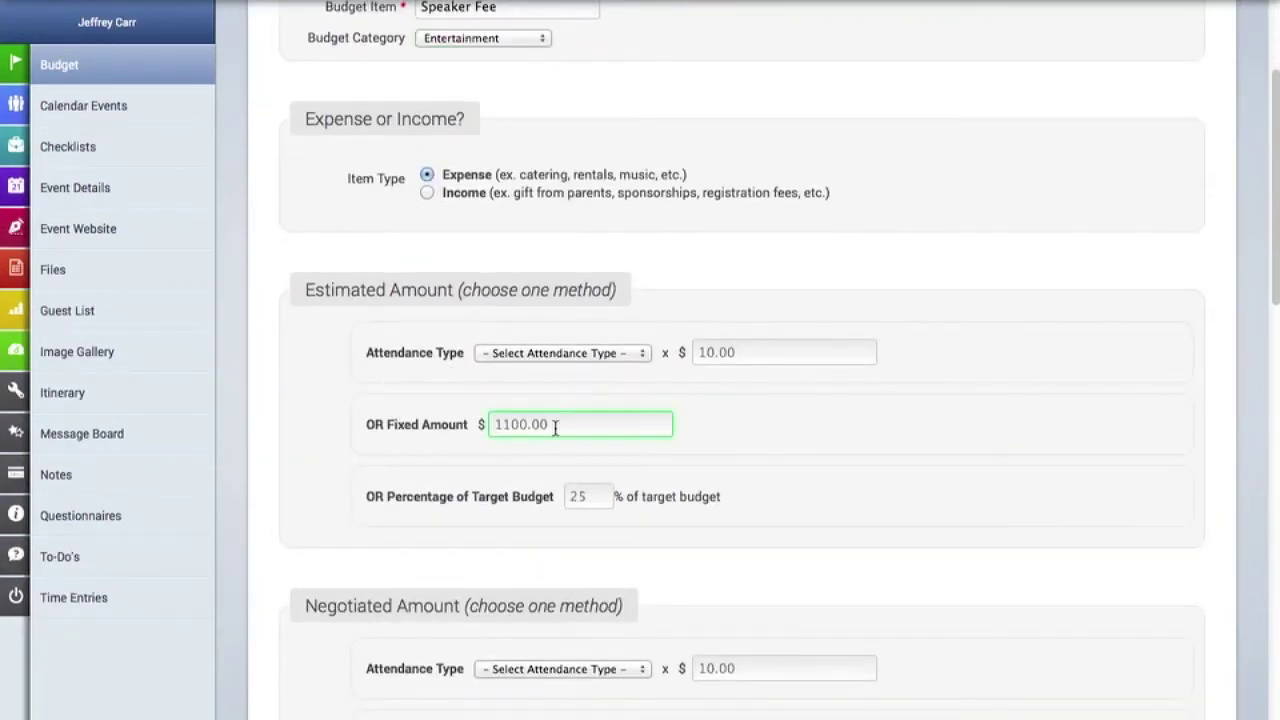
{"action": "type", "text": "1500."}
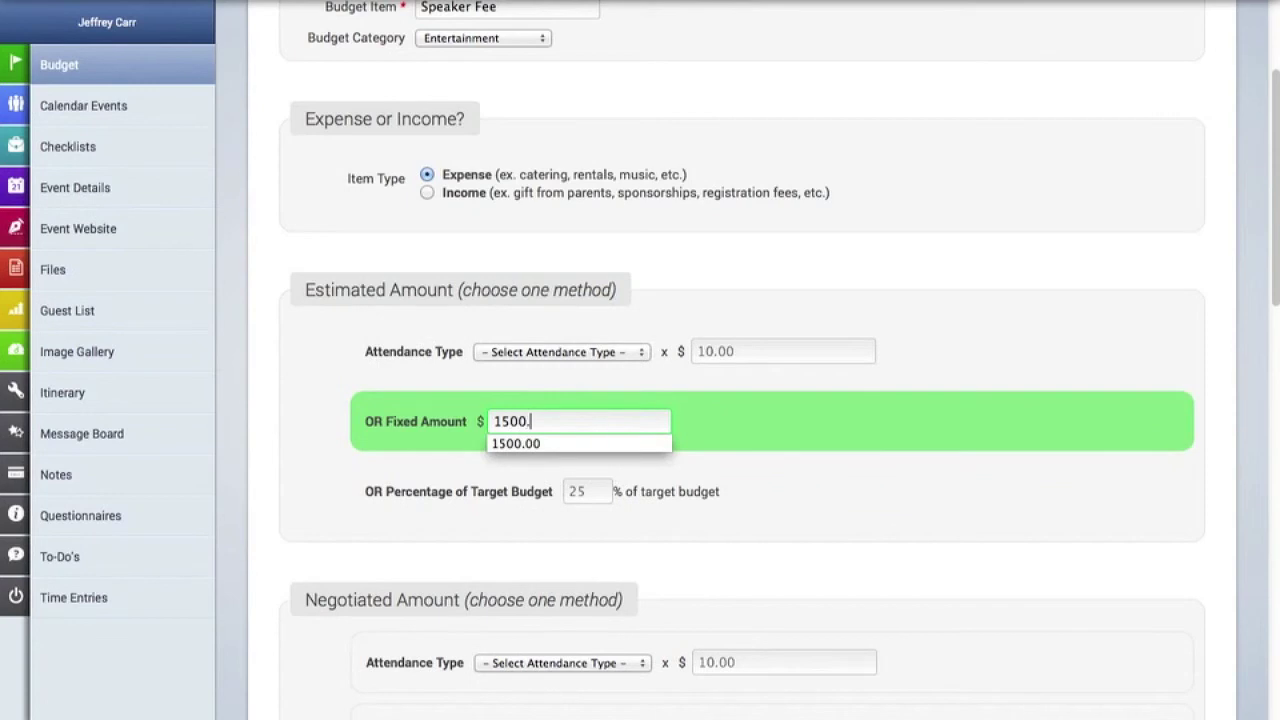
{"action": "type", "text": "00"}
{"action": "left_click", "coordinate": [780, 414]}
{"action": "scroll", "coordinate": [823, 380], "scroll_direction": "down", "scroll_amount": 5}
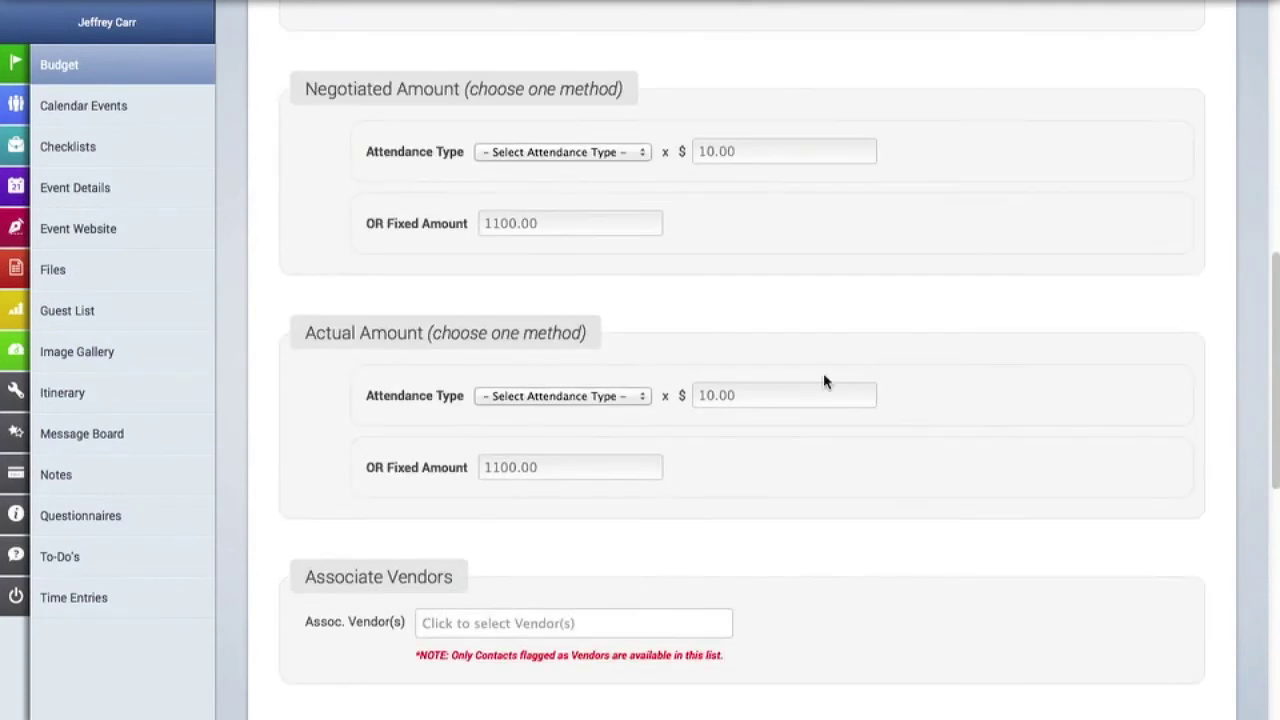
{"action": "left_click", "coordinate": [550, 223]}
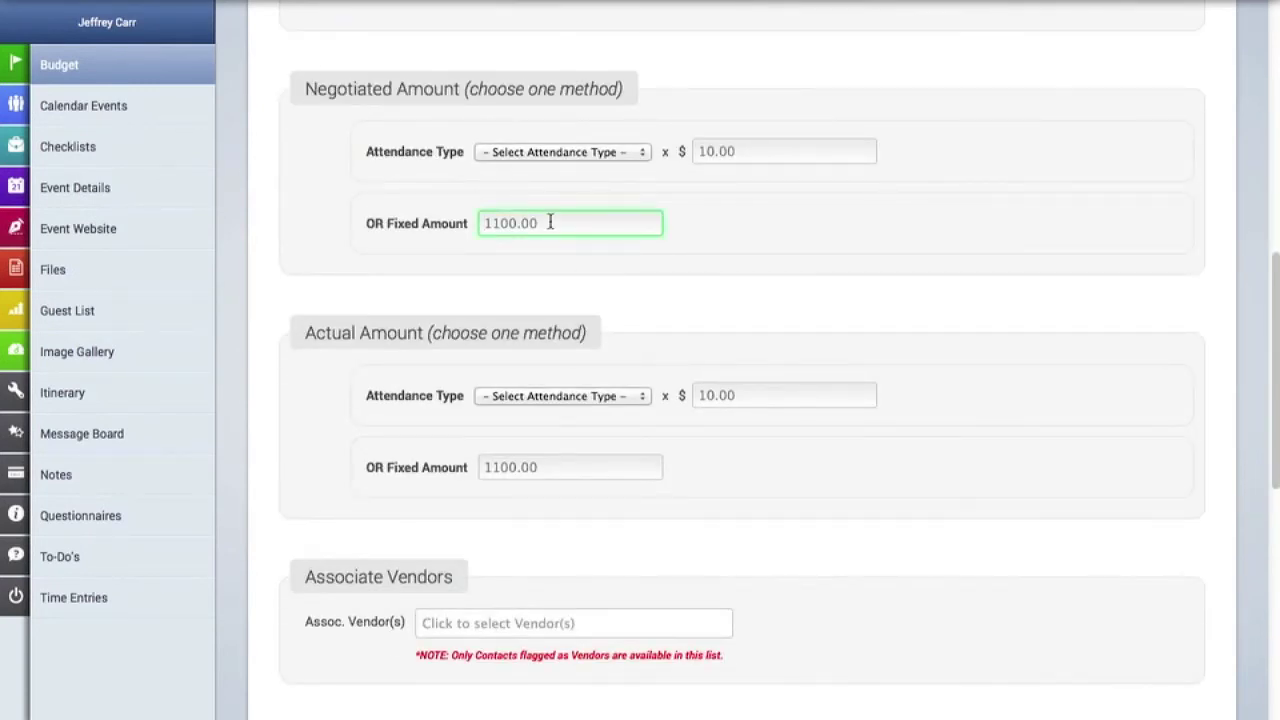
{"action": "type", "text": "13"}
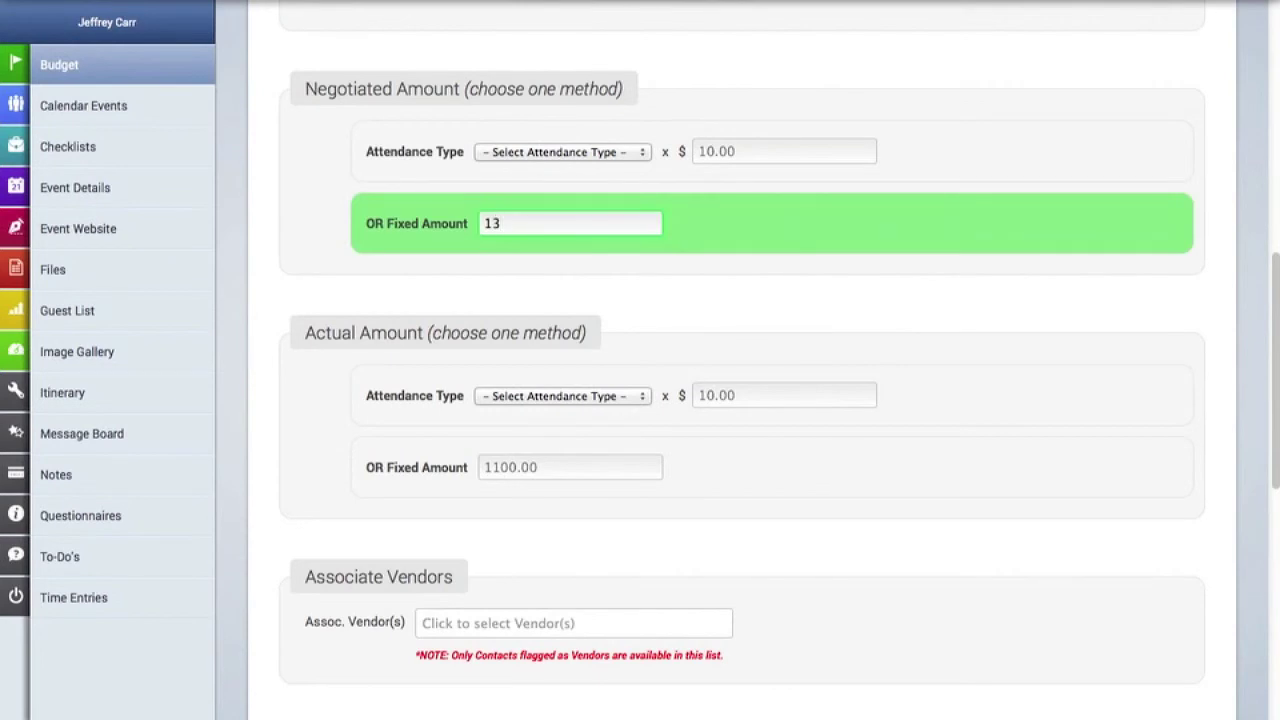
{"action": "type", "text": "00.00"}
{"action": "scroll", "coordinate": [617, 229], "scroll_direction": "down", "scroll_amount": 5}
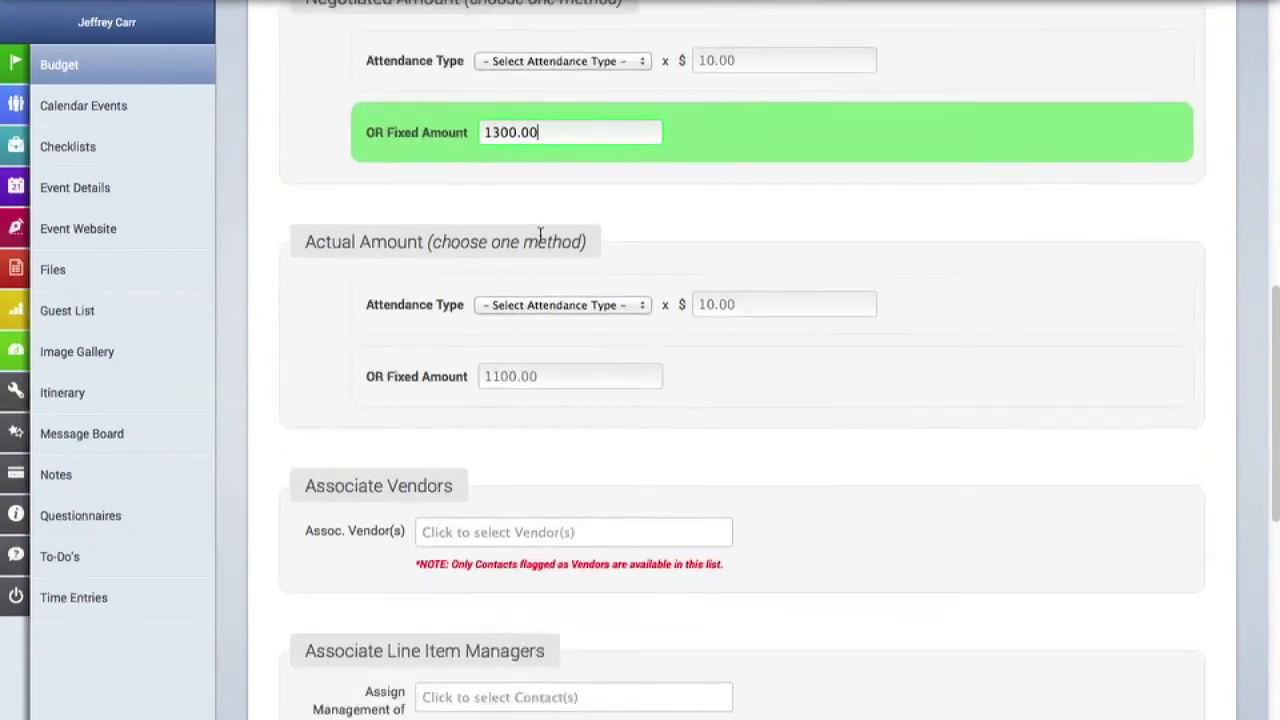
{"action": "left_click", "coordinate": [541, 128]}
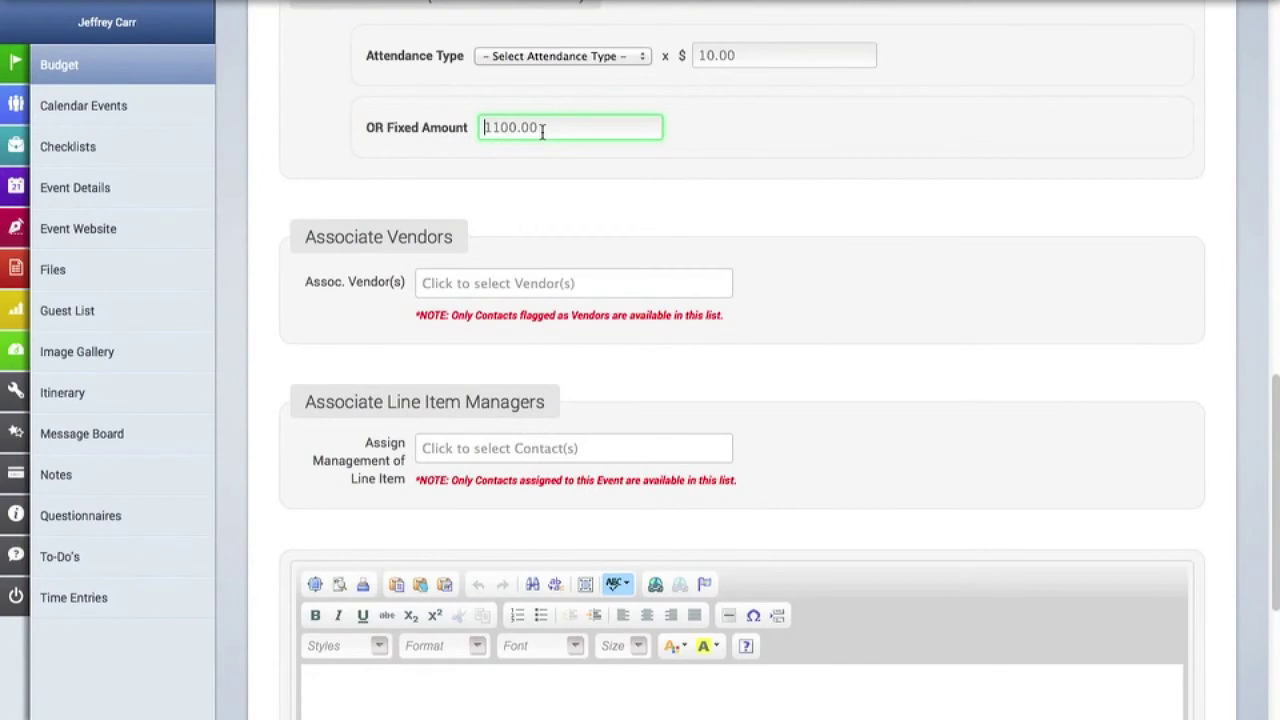
{"action": "type", "text": "1300.00"}
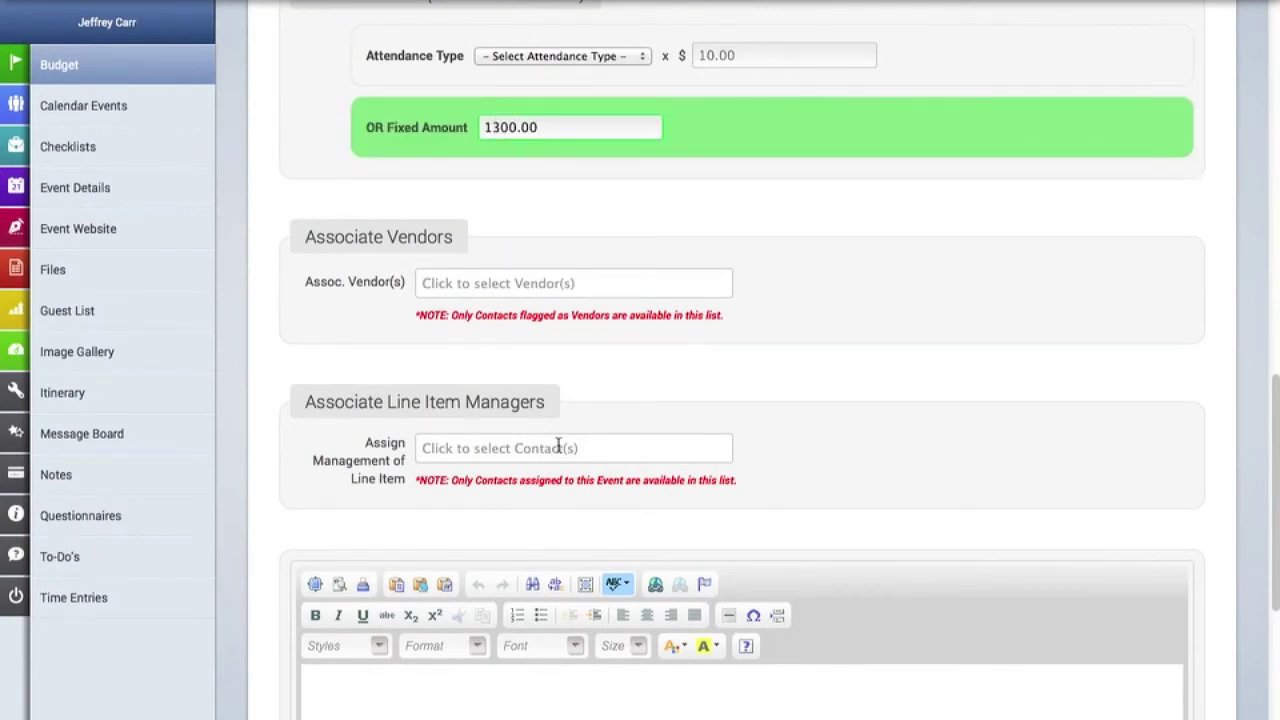
Attach vendor Lo-Hi Production Ltd., assign a manager, add the note '2 hour presentation by keynot', and save.
{"action": "left_click", "coordinate": [566, 282]}
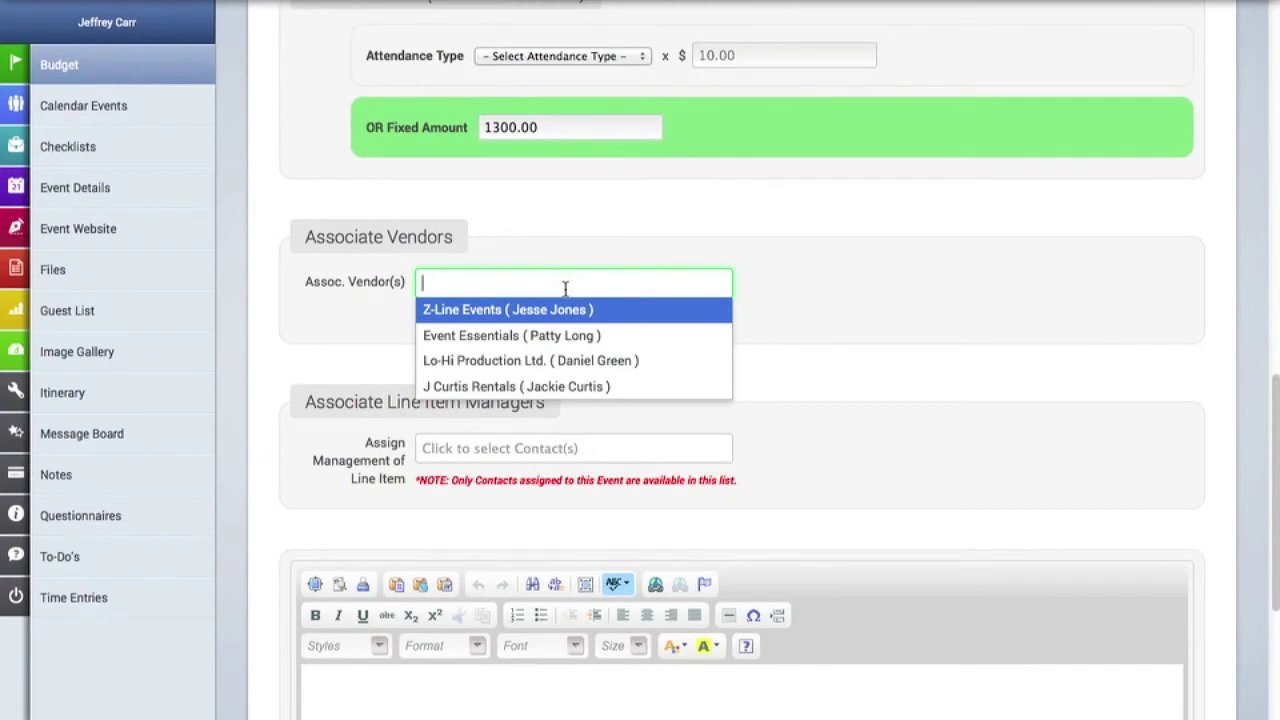
{"action": "left_click", "coordinate": [570, 360]}
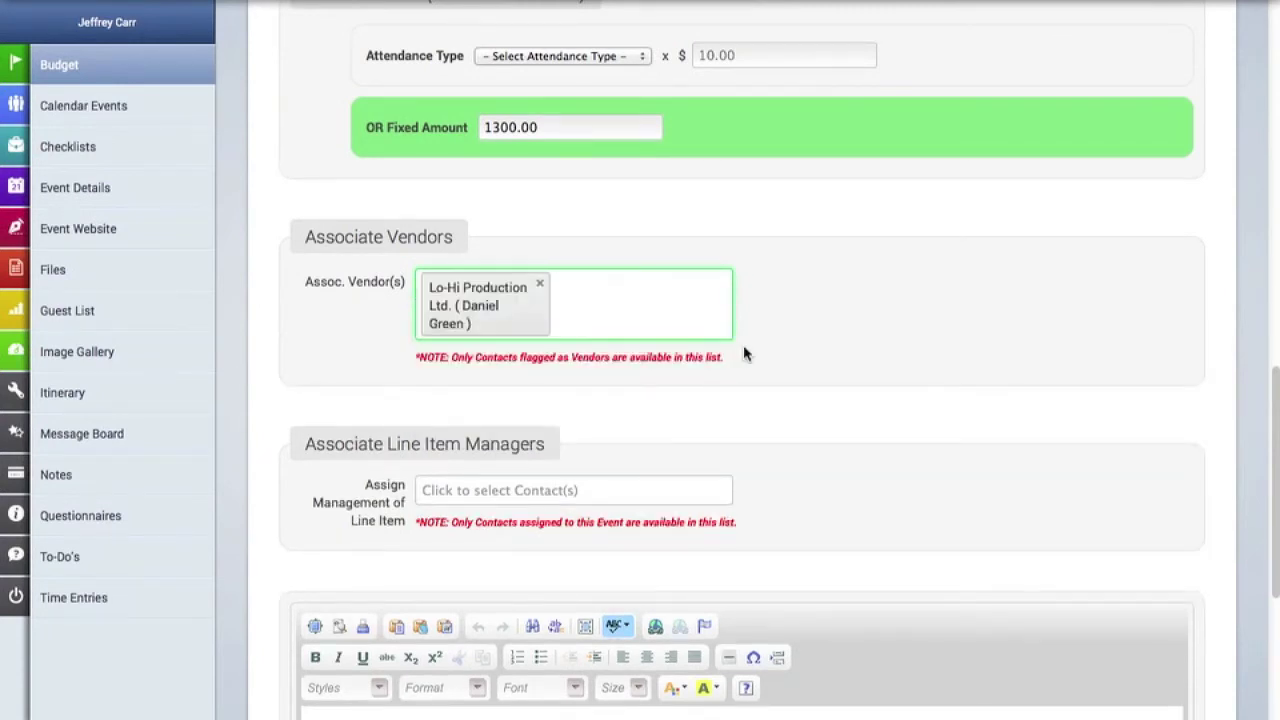
{"action": "left_click", "coordinate": [645, 484]}
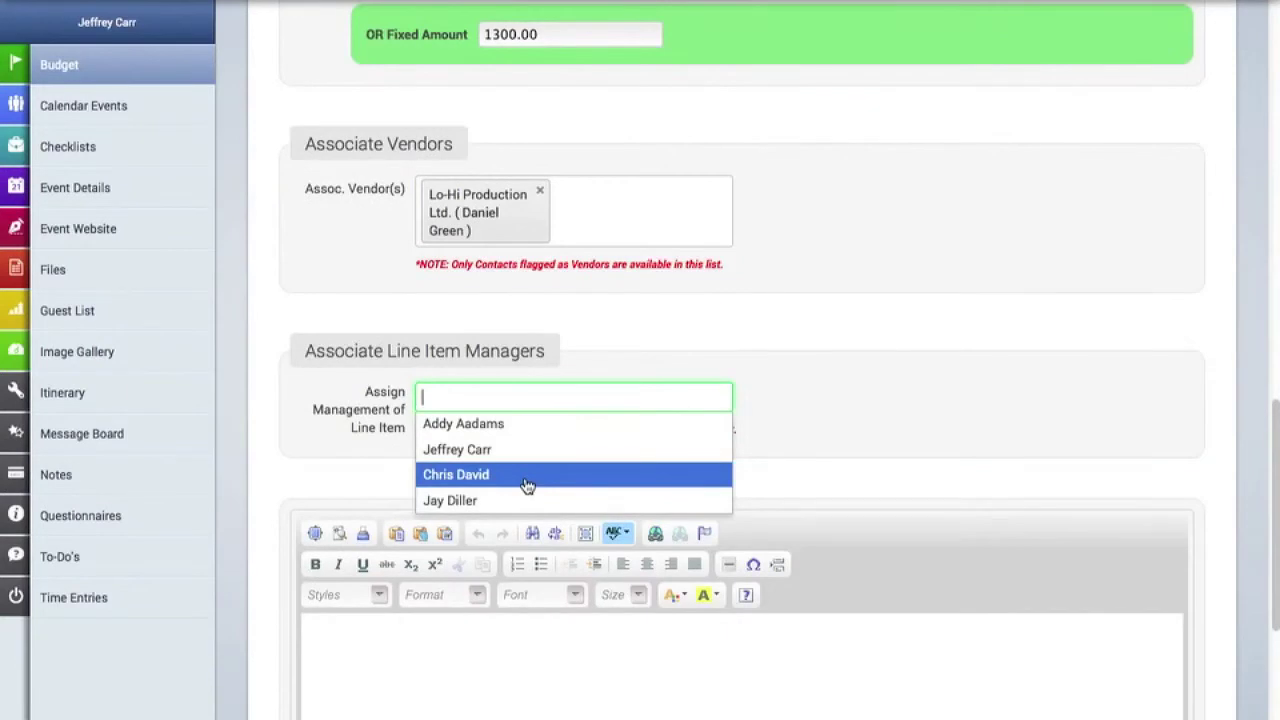
{"action": "left_click", "coordinate": [527, 485]}
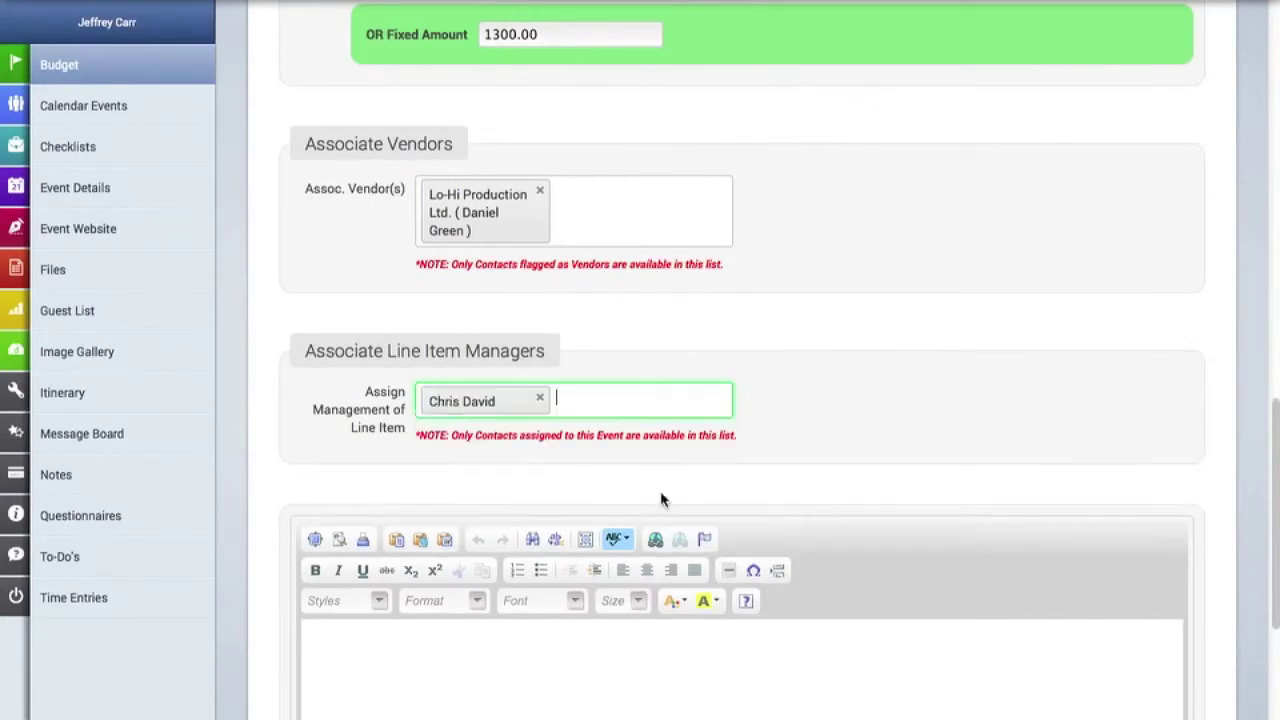
{"action": "scroll", "coordinate": [663, 500], "scroll_direction": "down", "scroll_amount": 3}
{"action": "left_click", "coordinate": [544, 399]}
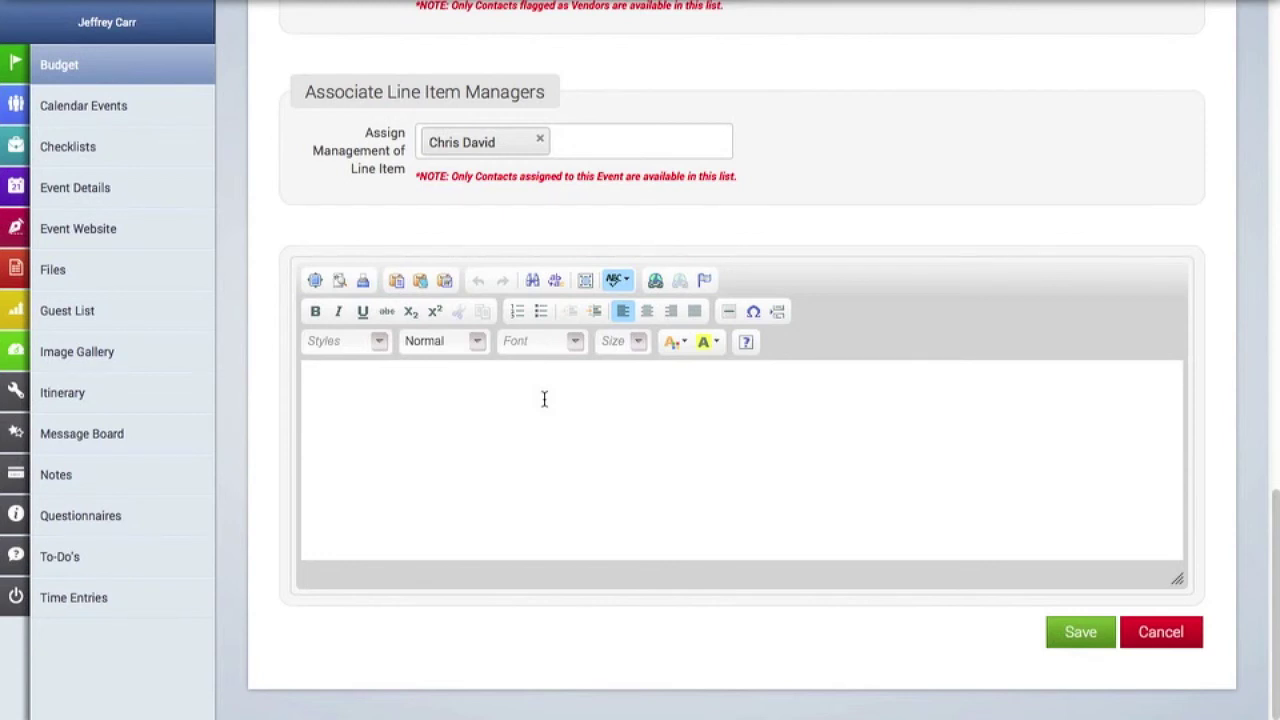
{"action": "type", "text": "2 hour presentation by"}
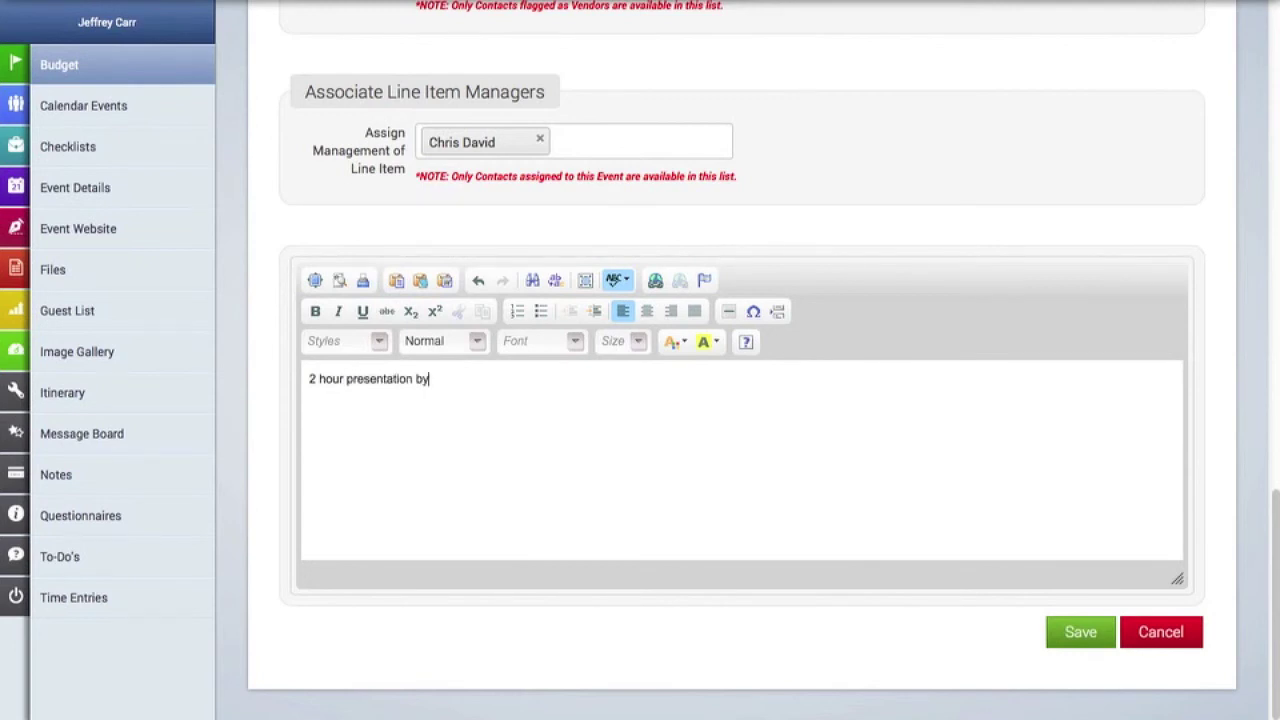
{"action": "type", "text": " keynote"}
{"action": "left_click", "coordinate": [1090, 636]}
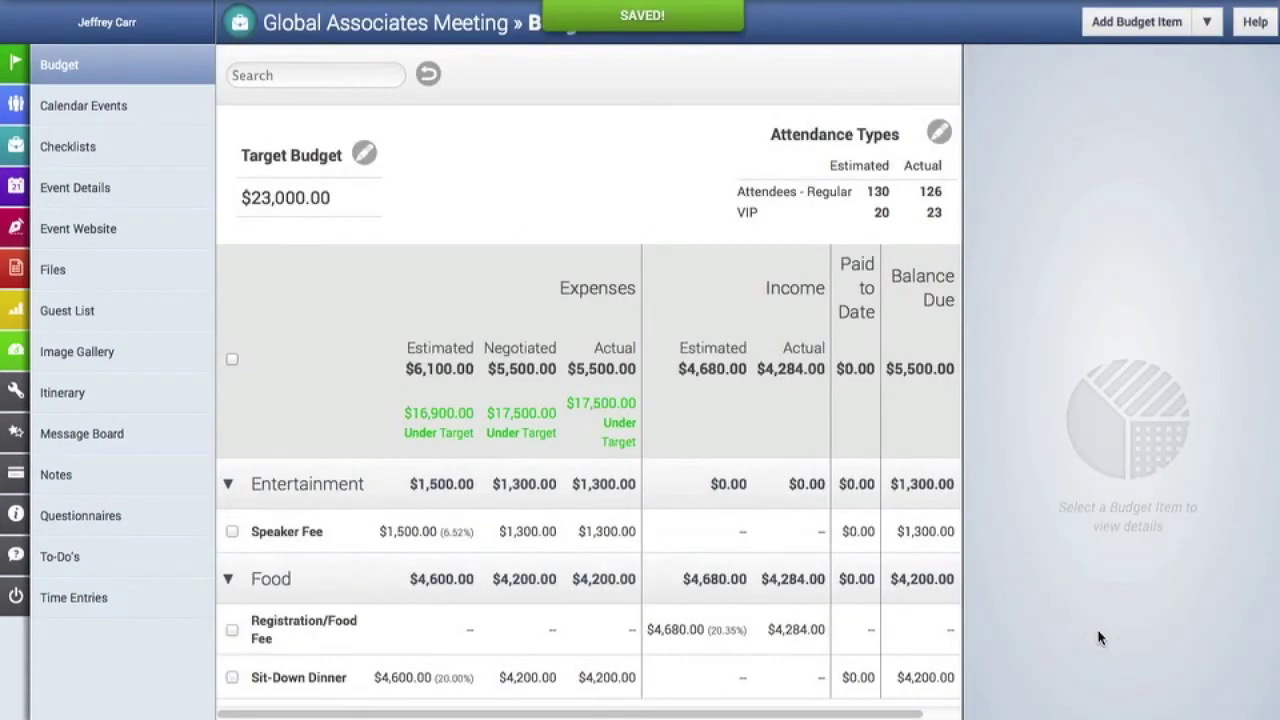
Open the Speaker Fee details panel and bring up its Add Payment form.
{"action": "left_click", "coordinate": [508, 537]}
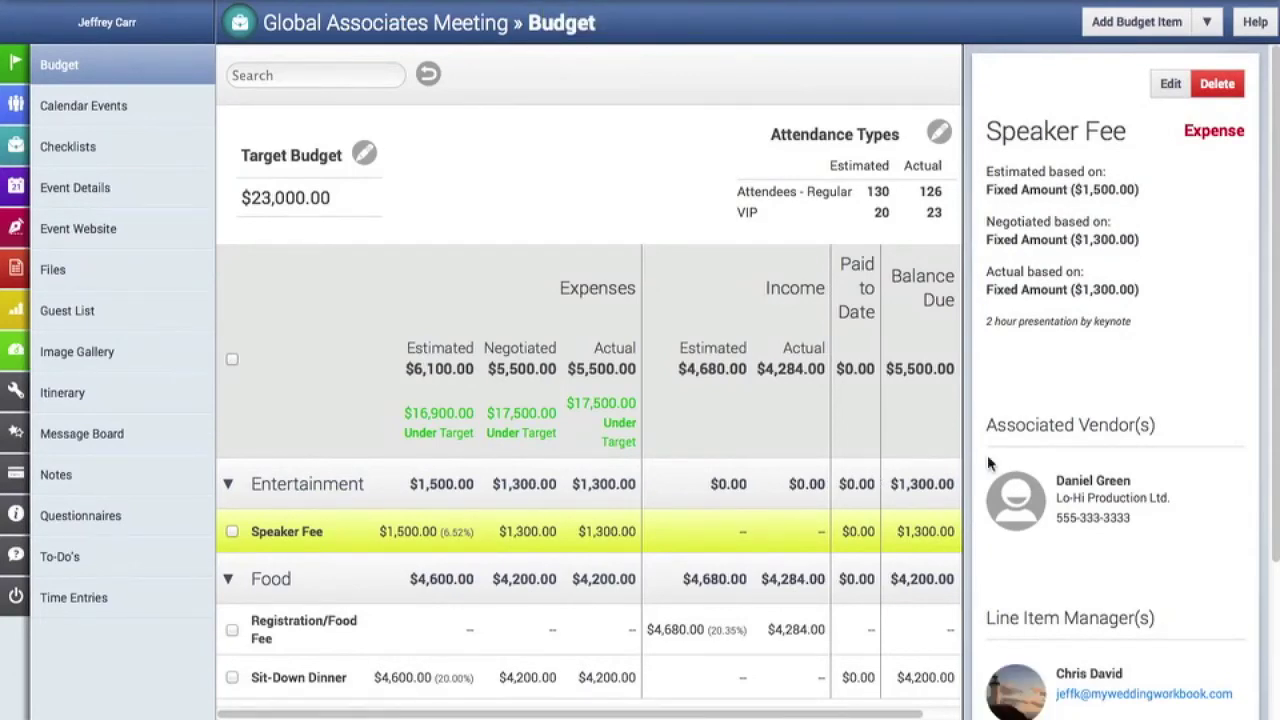
{"action": "scroll", "coordinate": [1148, 482], "scroll_direction": "down", "scroll_amount": 3}
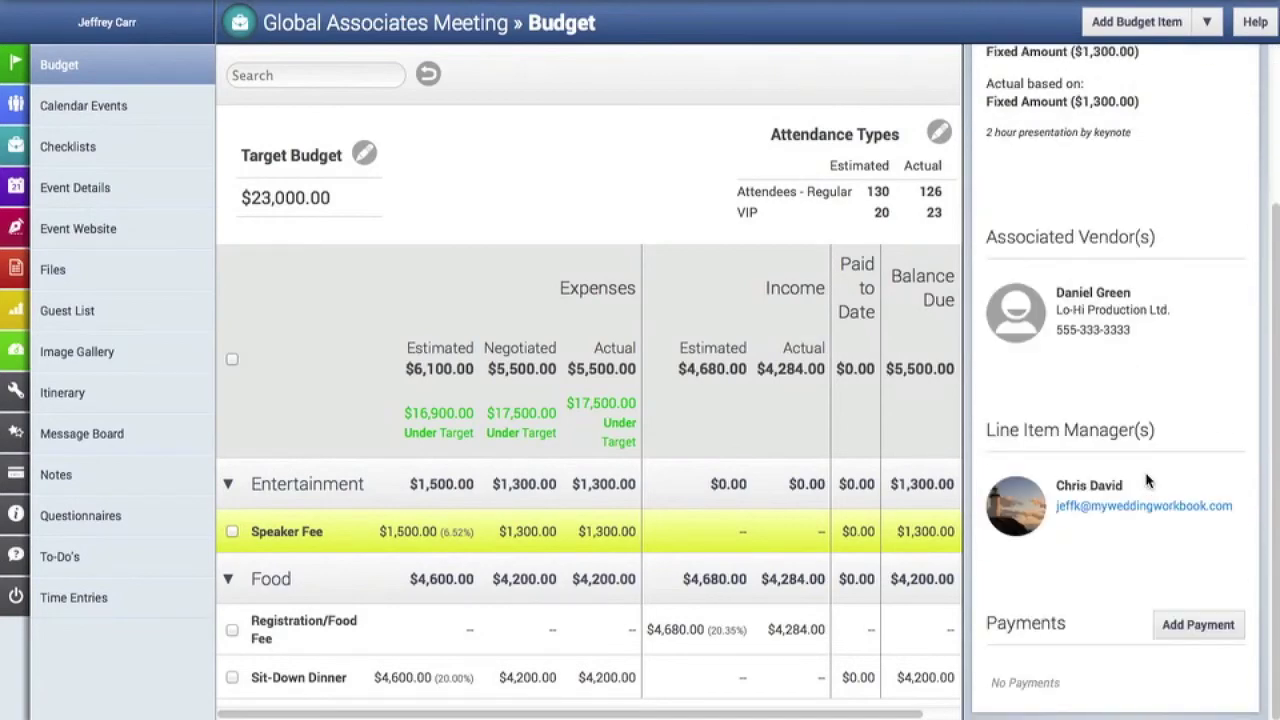
{"action": "left_click", "coordinate": [1190, 624]}
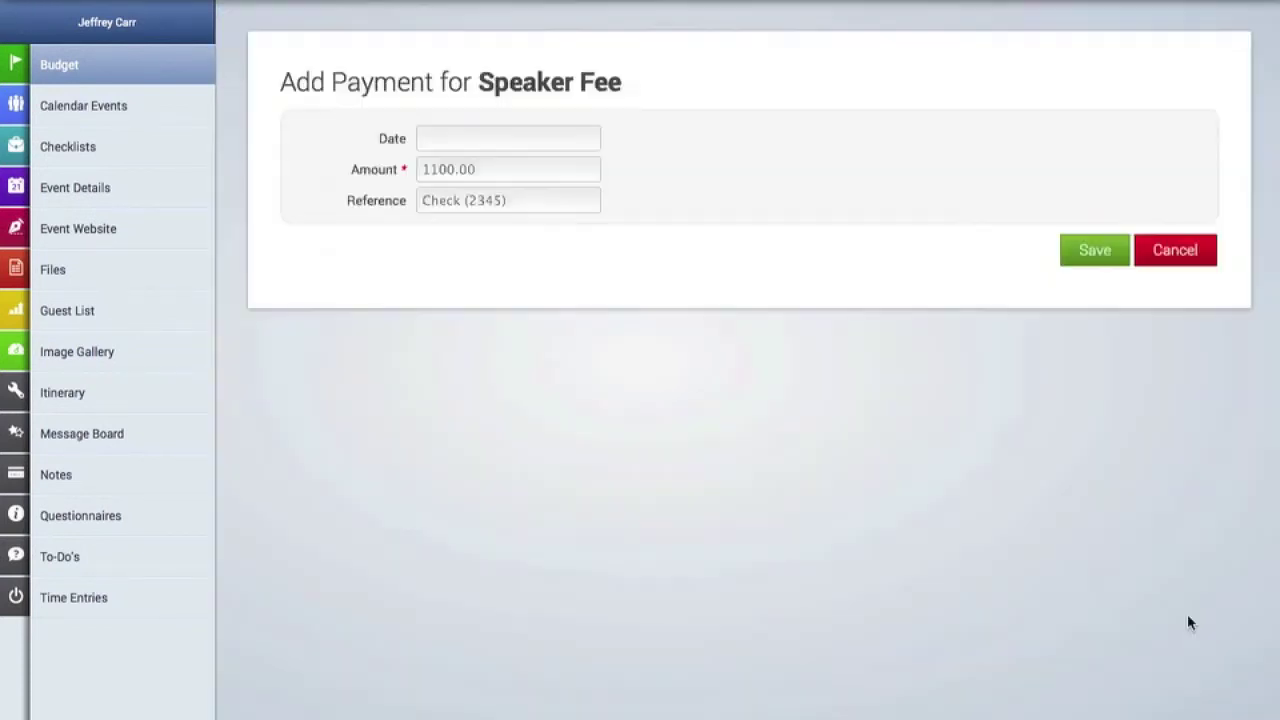
Record a 500.00 payment dated 09/27/2013 with reference 'Deposit - check 6735'.
{"action": "left_click", "coordinate": [478, 141]}
{"action": "left_click", "coordinate": [565, 295]}
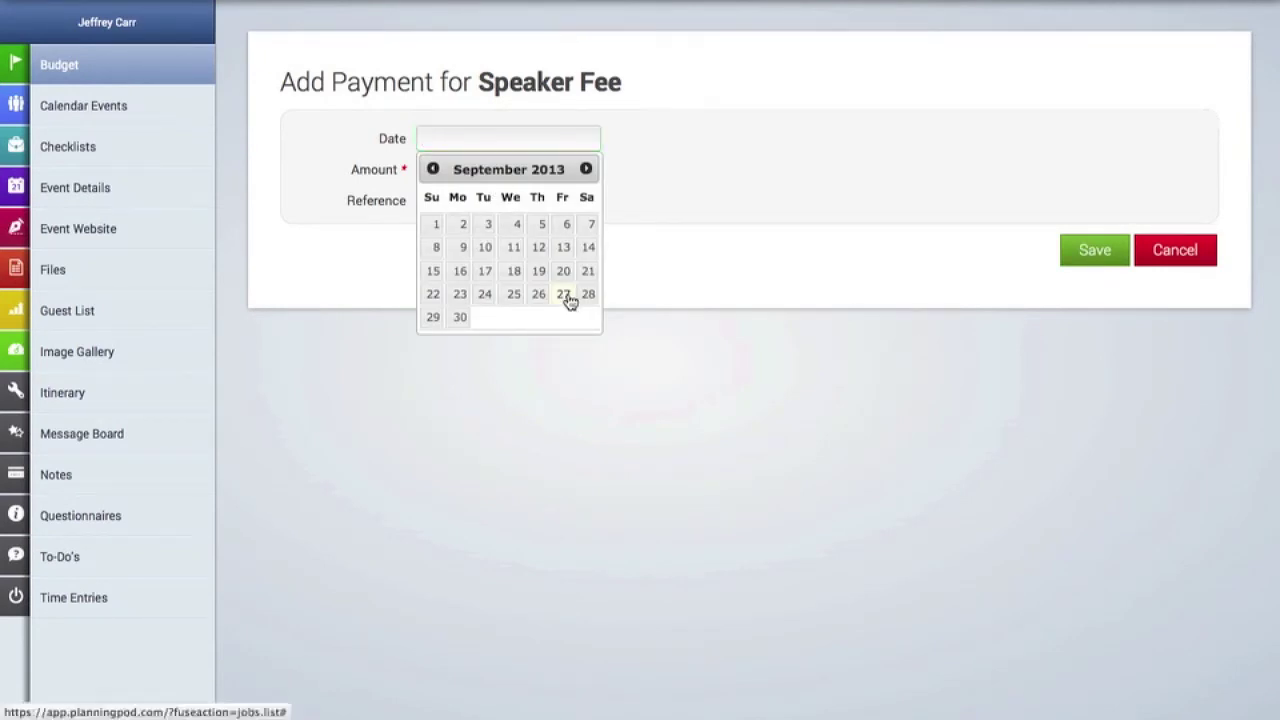
{"action": "left_click", "coordinate": [489, 171]}
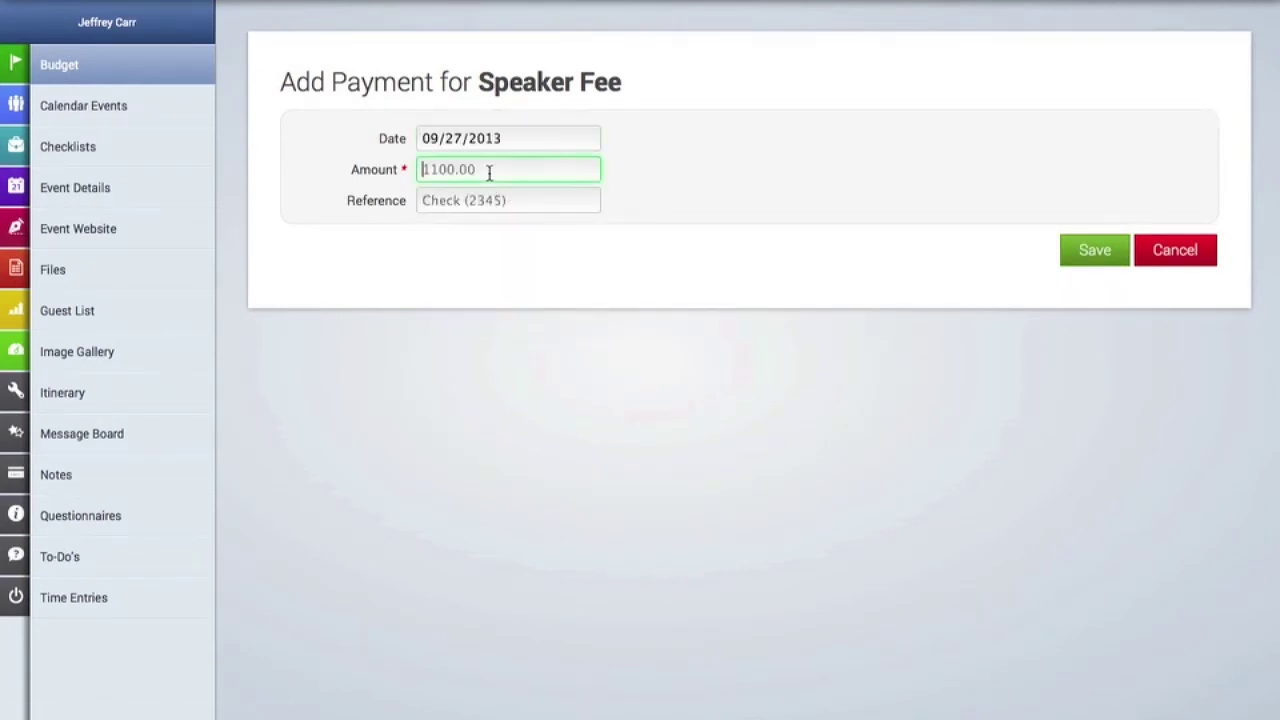
{"action": "type", "text": "500.00"}
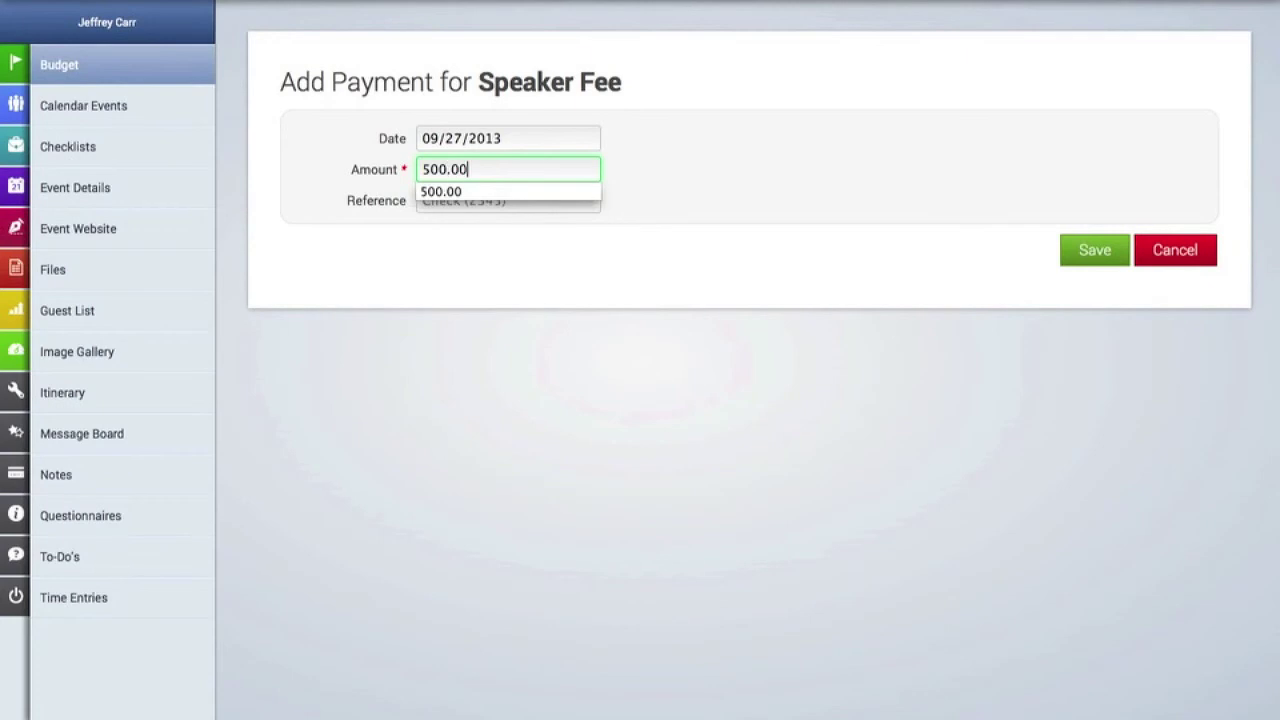
{"action": "left_click", "coordinate": [645, 196]}
{"action": "left_click", "coordinate": [471, 200]}
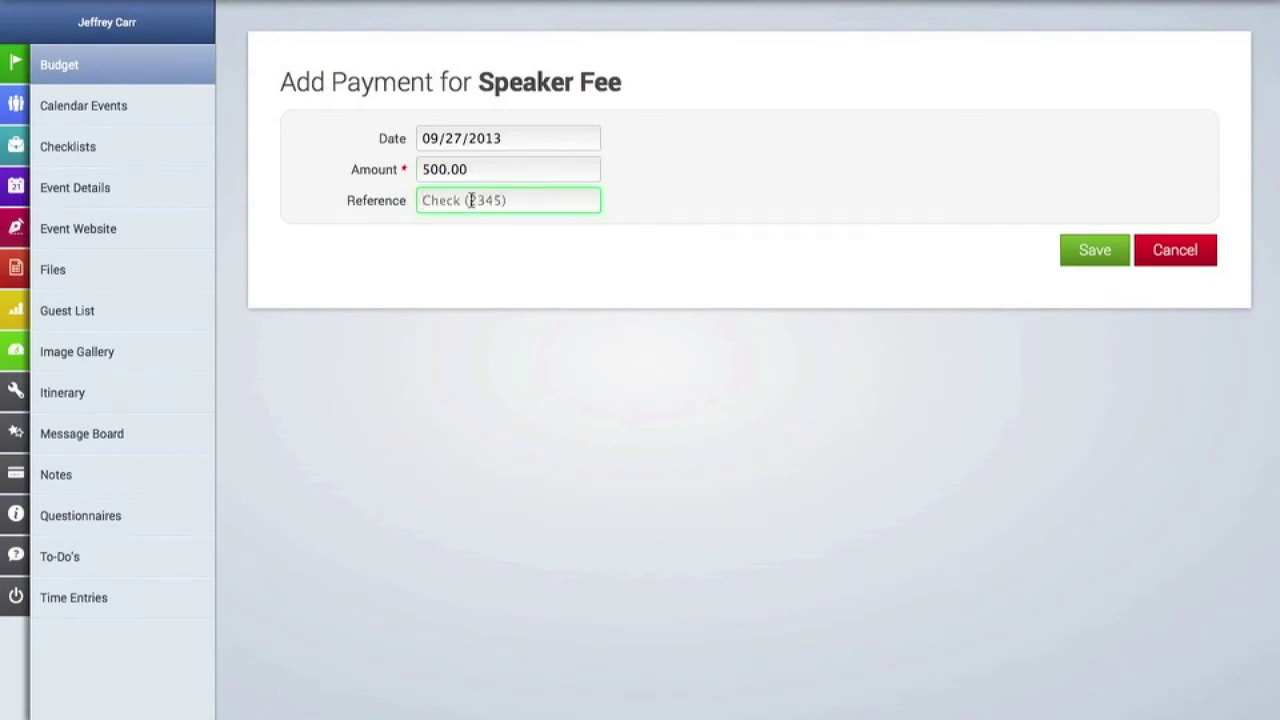
{"action": "type", "text": "Deposit "}
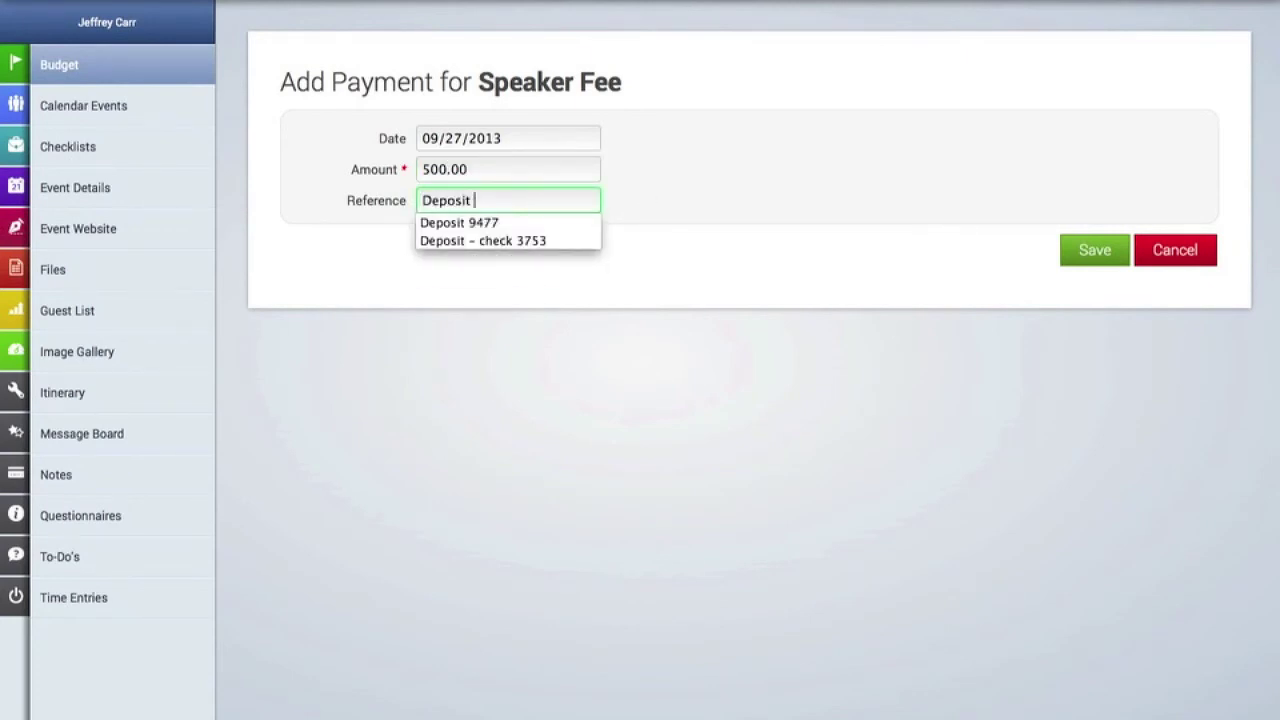
{"action": "type", "text": "- check 6735"}
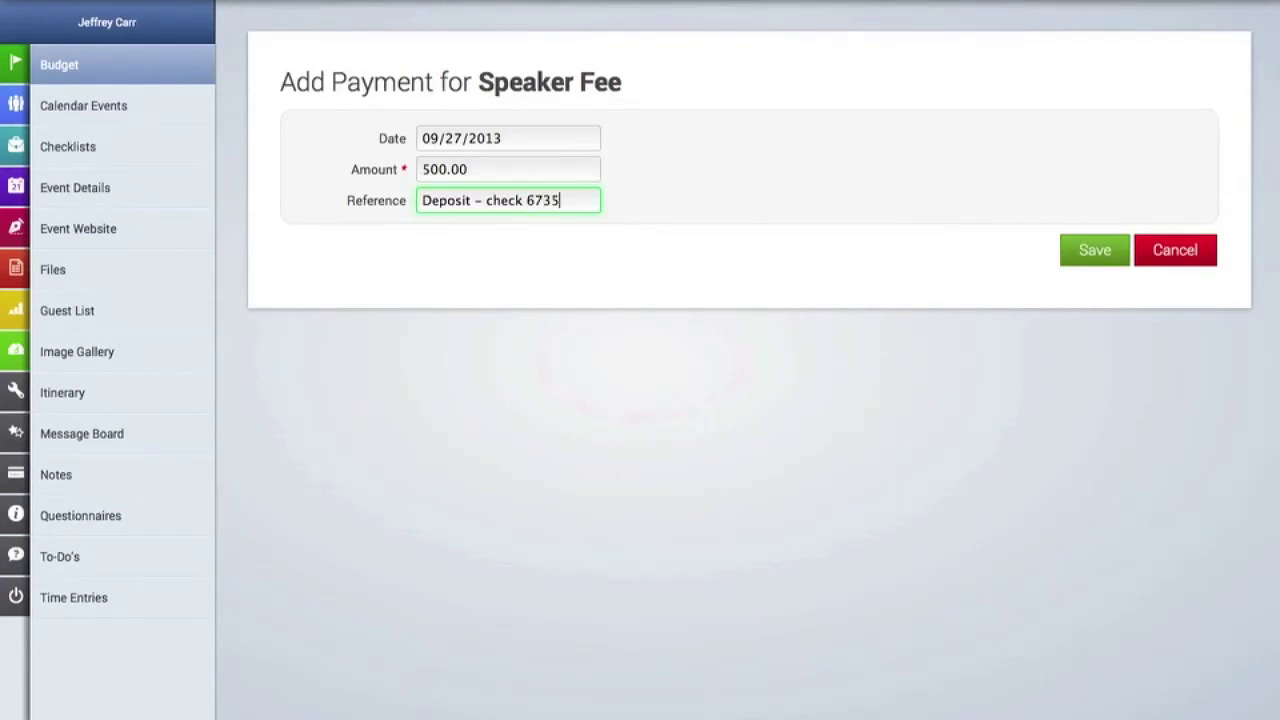
{"action": "left_click", "coordinate": [1072, 250]}
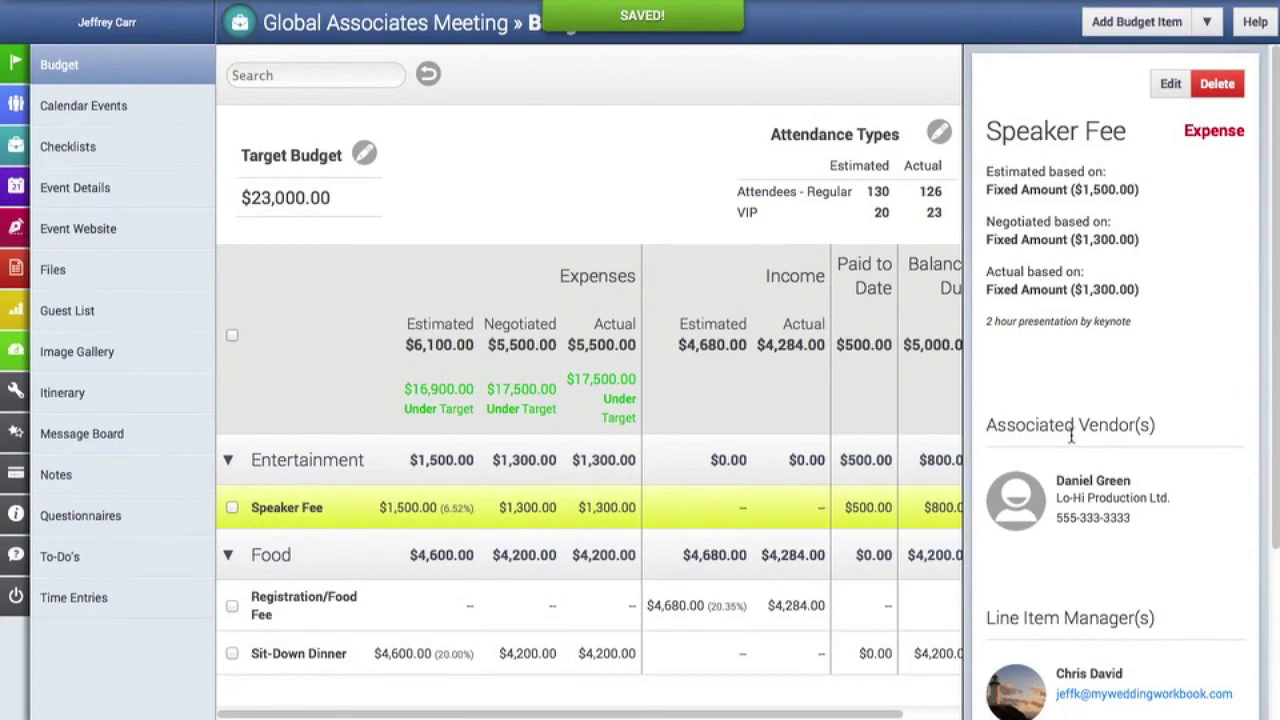
{"action": "scroll", "coordinate": [1070, 435], "scroll_direction": "down", "scroll_amount": 3}
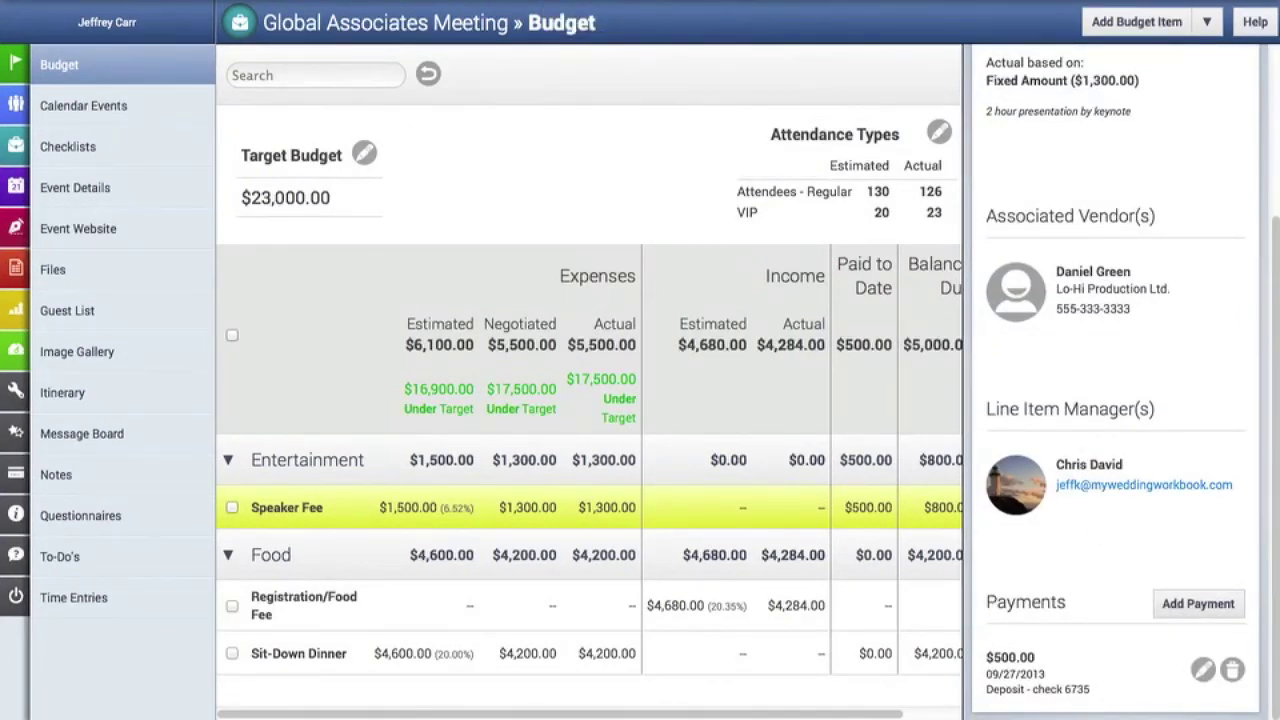
{"action": "left_click_drag", "start_coordinate": [886, 716], "coordinate": [960, 710]}
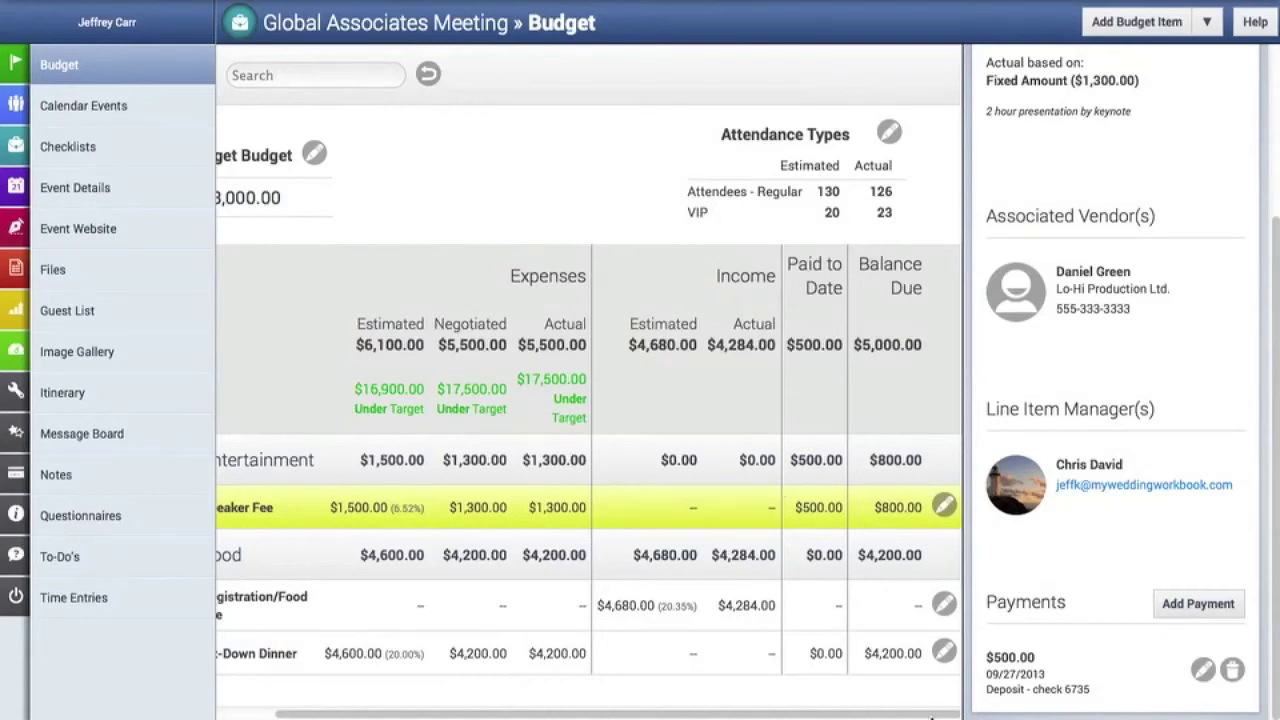
{"action": "left_click_drag", "start_coordinate": [930, 716], "coordinate": [855, 716]}
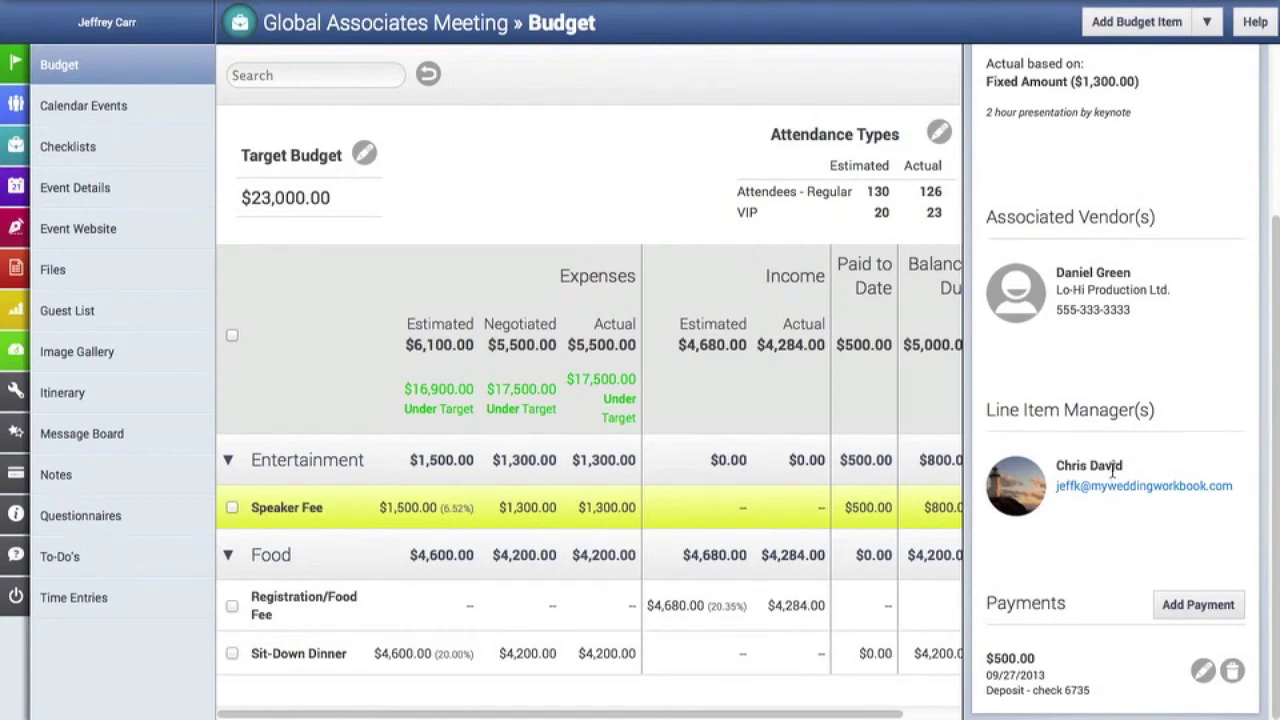
{"action": "scroll", "coordinate": [1113, 470], "scroll_direction": "up", "scroll_amount": 2}
Save the budget as the template 'Corporate Meeting Template' and dismiss the confirmation.
{"action": "left_click", "coordinate": [1207, 24]}
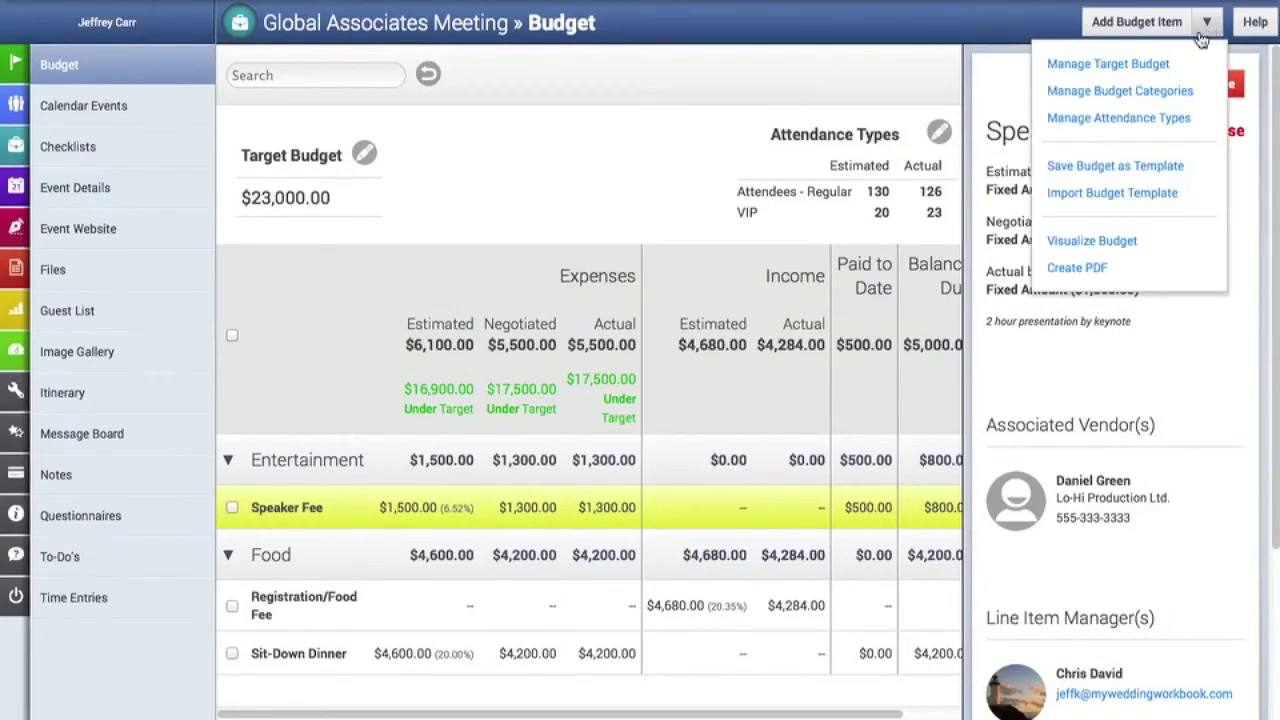
{"action": "left_click", "coordinate": [1156, 170]}
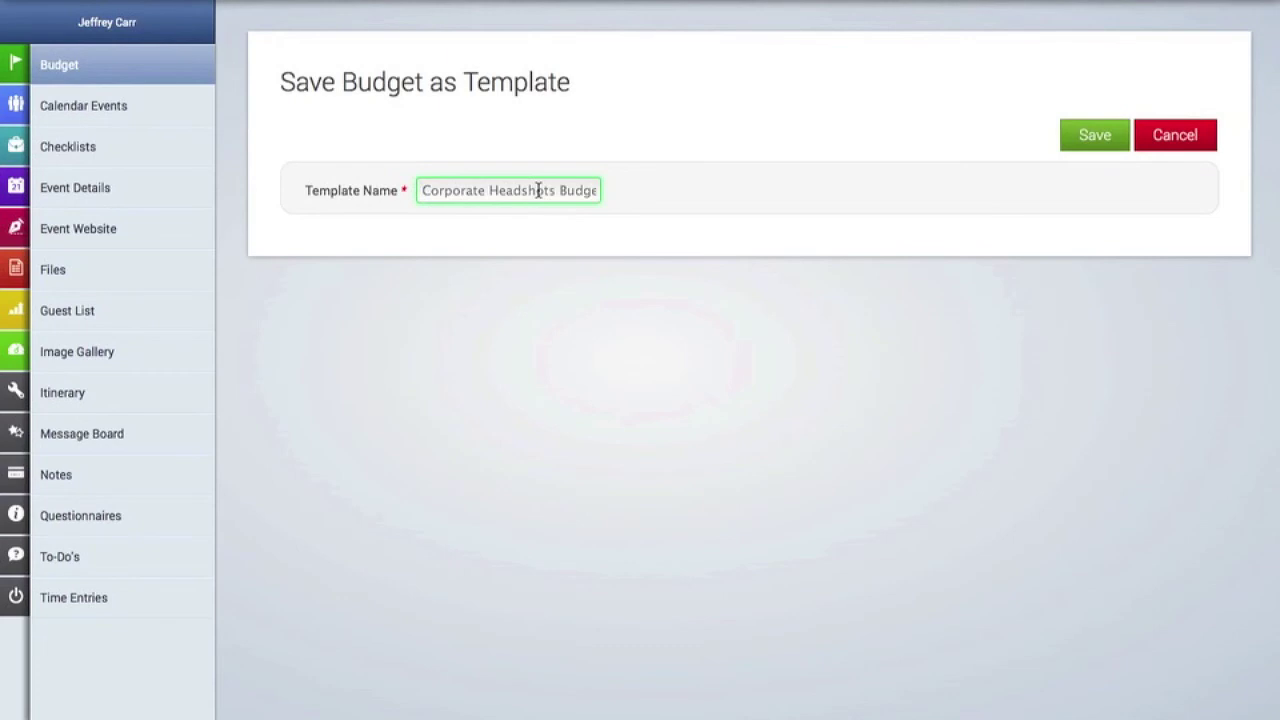
{"action": "type", "text": "Corporate "}
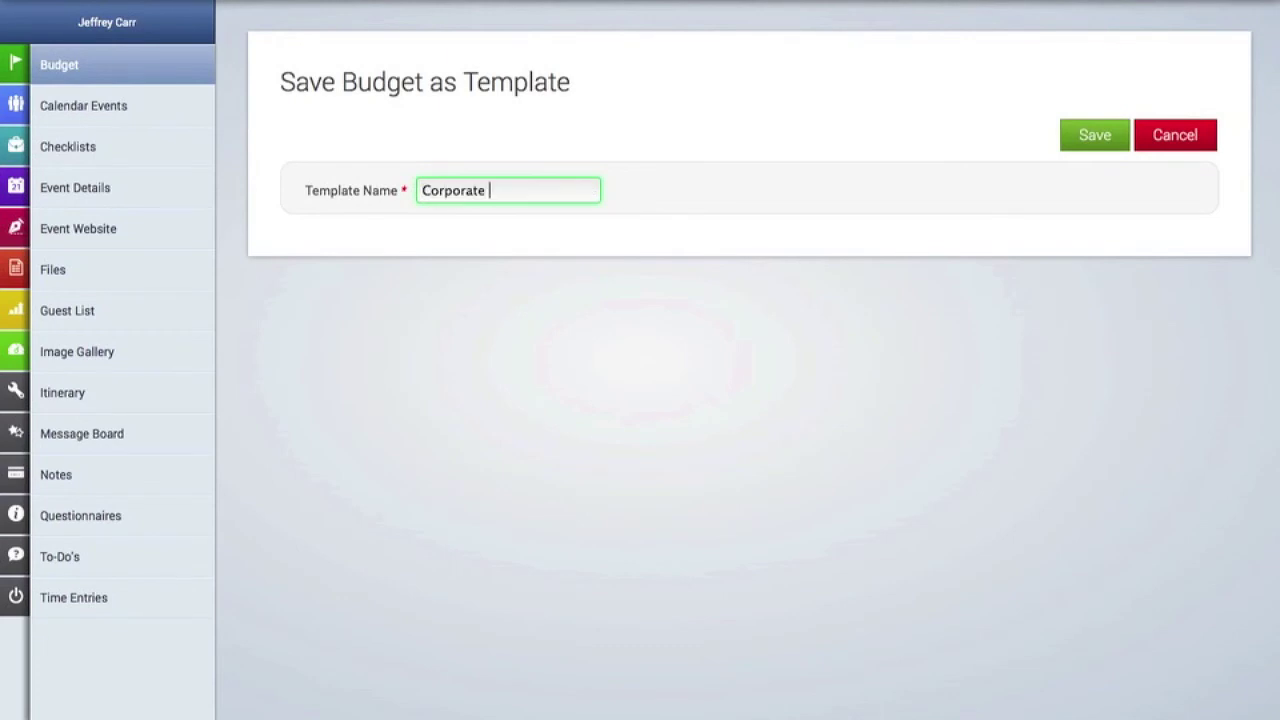
{"action": "type", "text": "Meeting Template"}
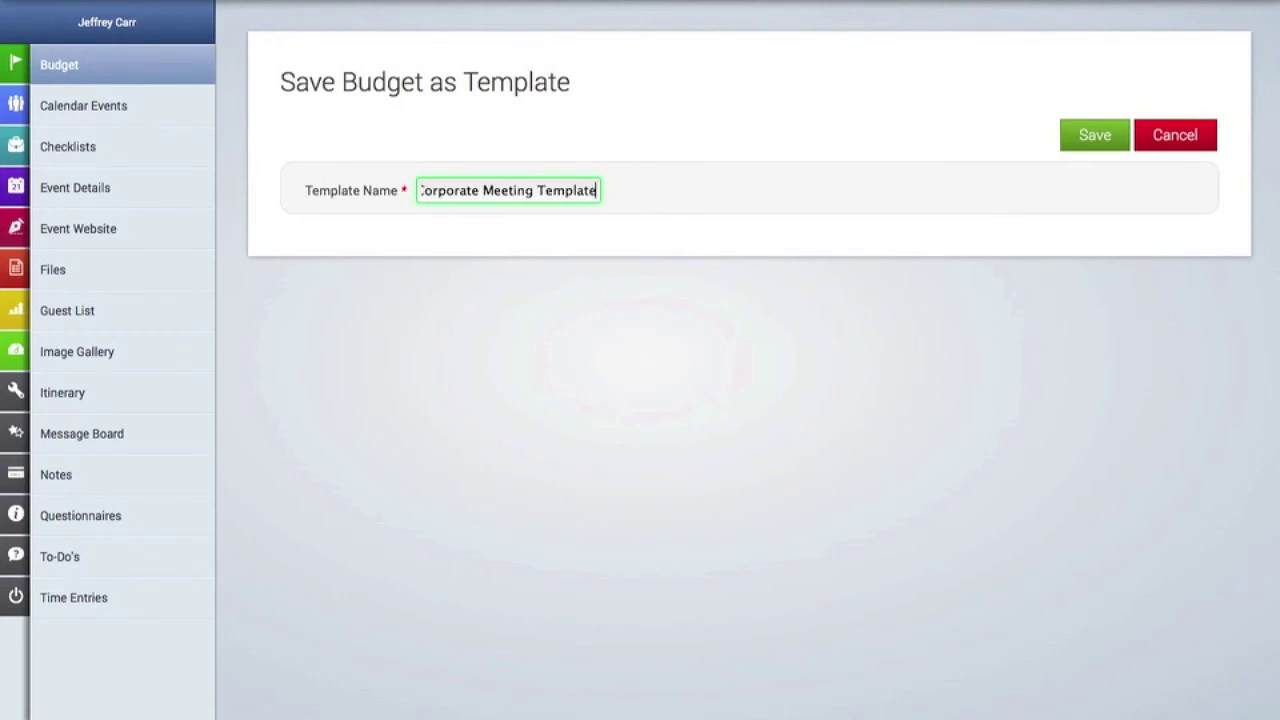
{"action": "left_click", "coordinate": [1091, 134]}
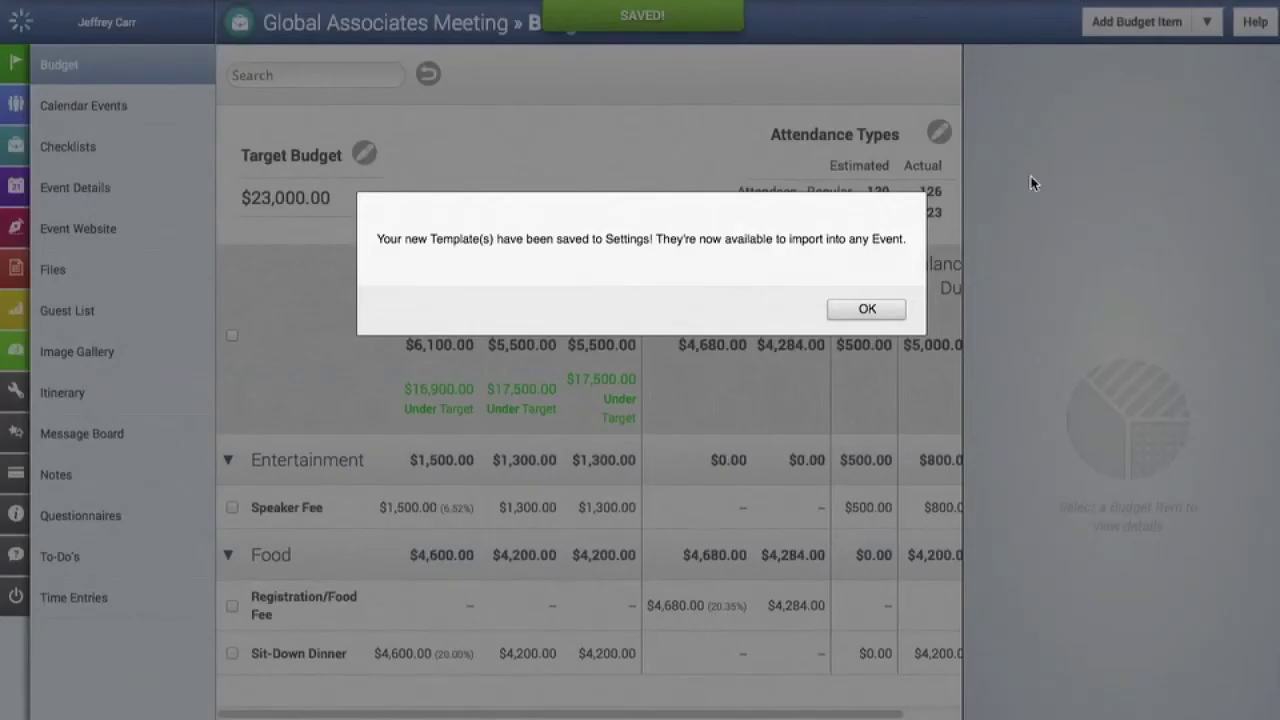
{"action": "left_click", "coordinate": [895, 316]}
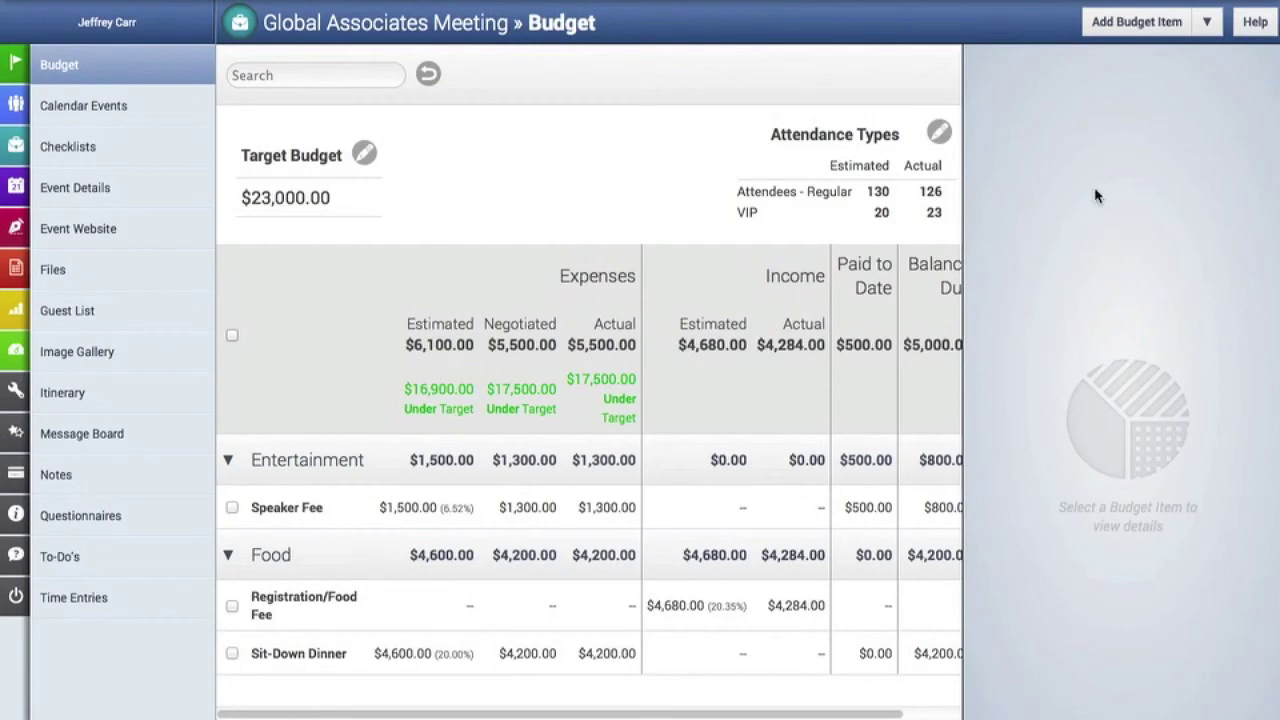
{"action": "left_click", "coordinate": [1208, 21]}
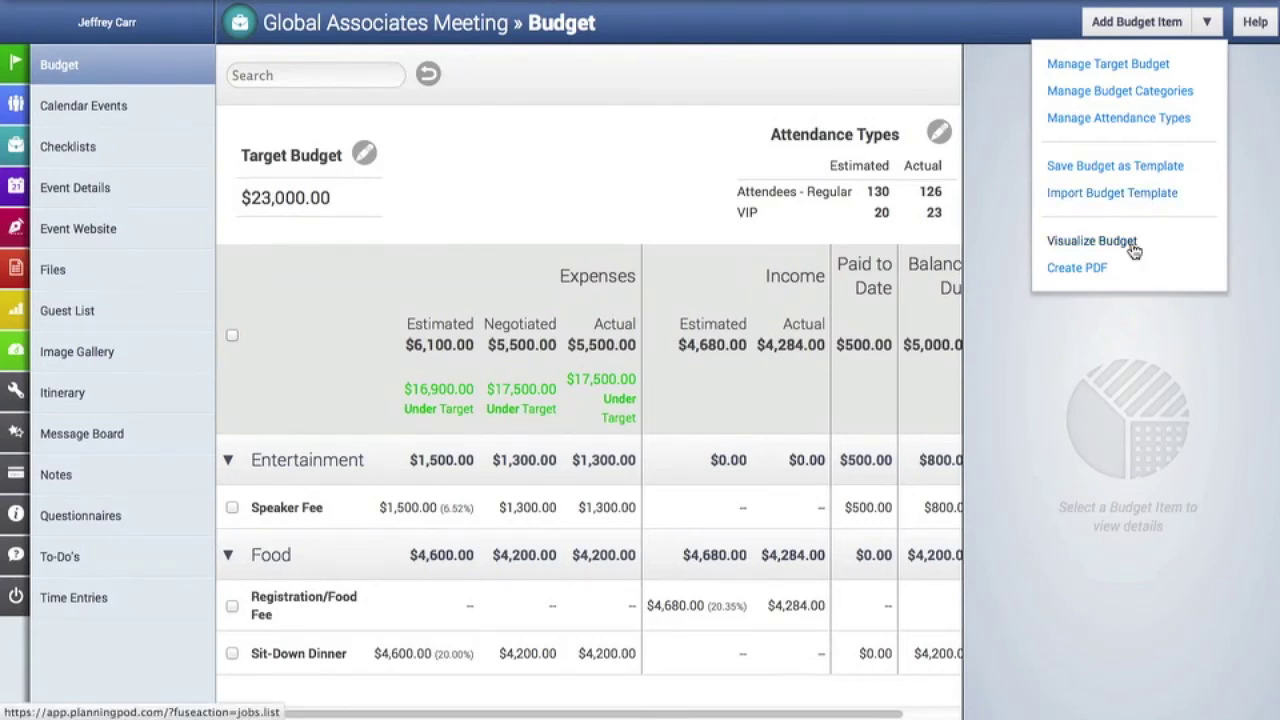
{"action": "left_click", "coordinate": [1092, 241]}
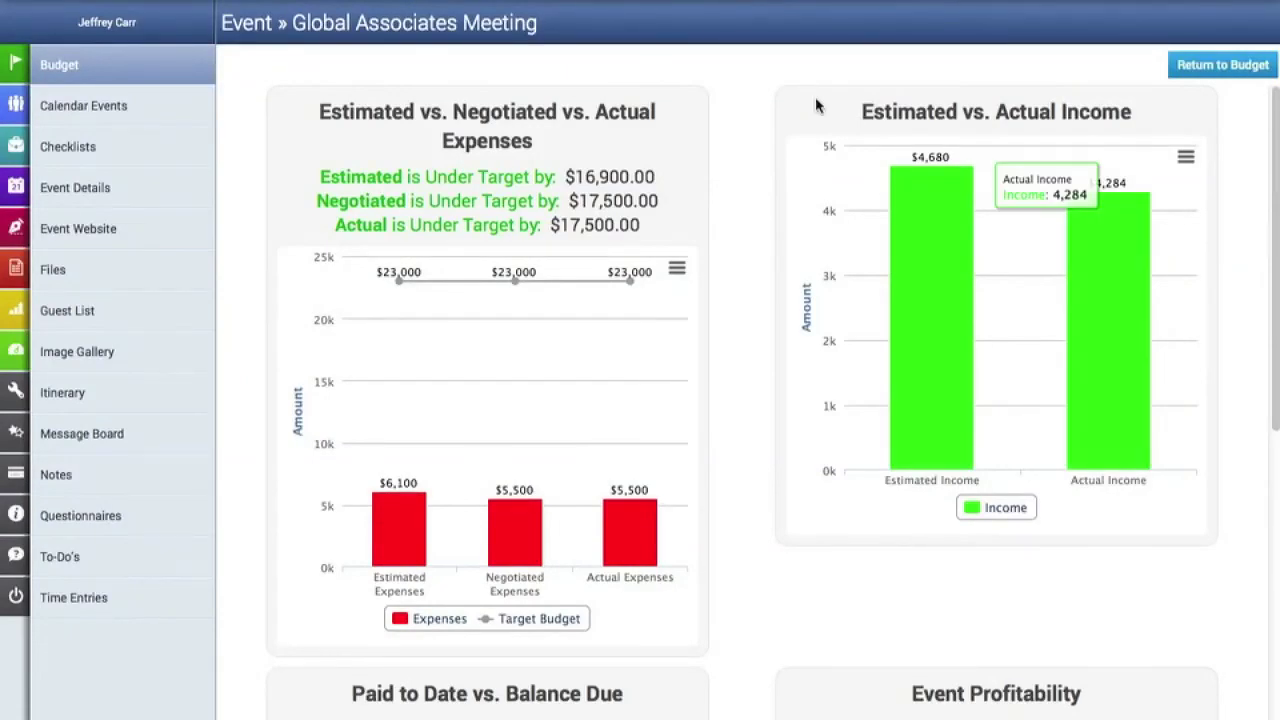
{"action": "scroll", "coordinate": [760, 103], "scroll_direction": "down", "scroll_amount": 1}
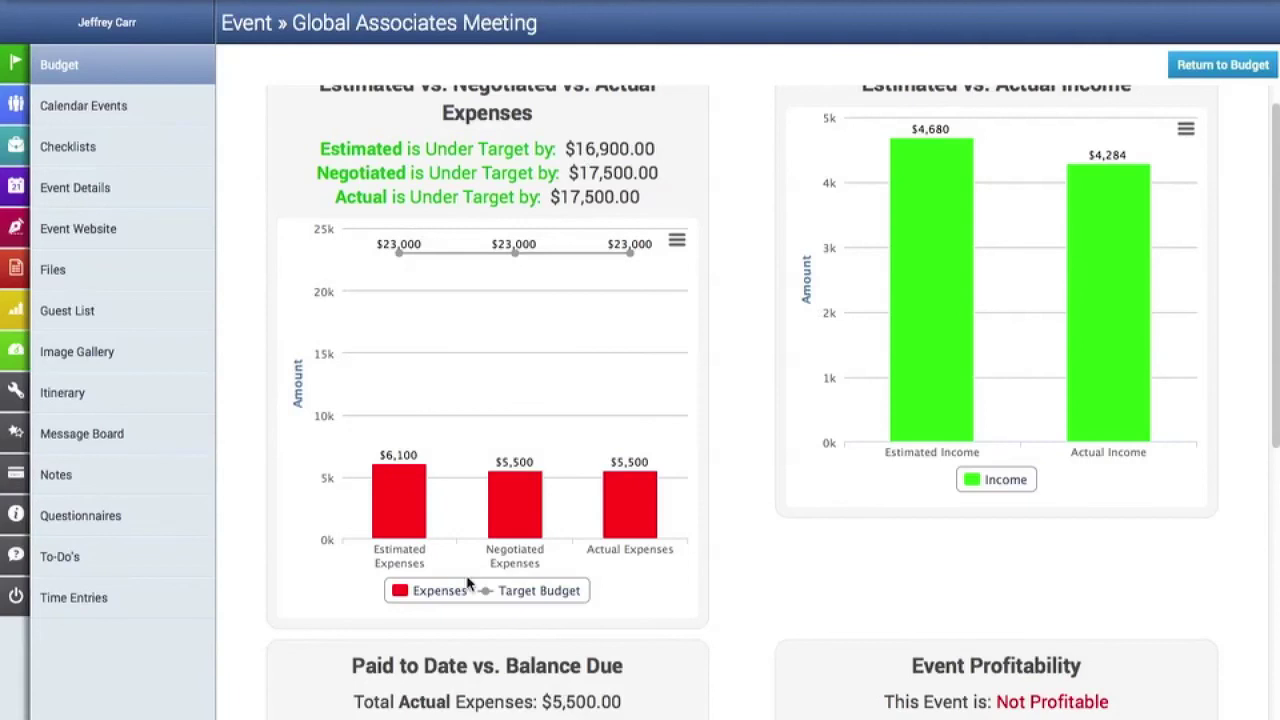
{"action": "scroll", "coordinate": [577, 218], "scroll_direction": "up", "scroll_amount": 1}
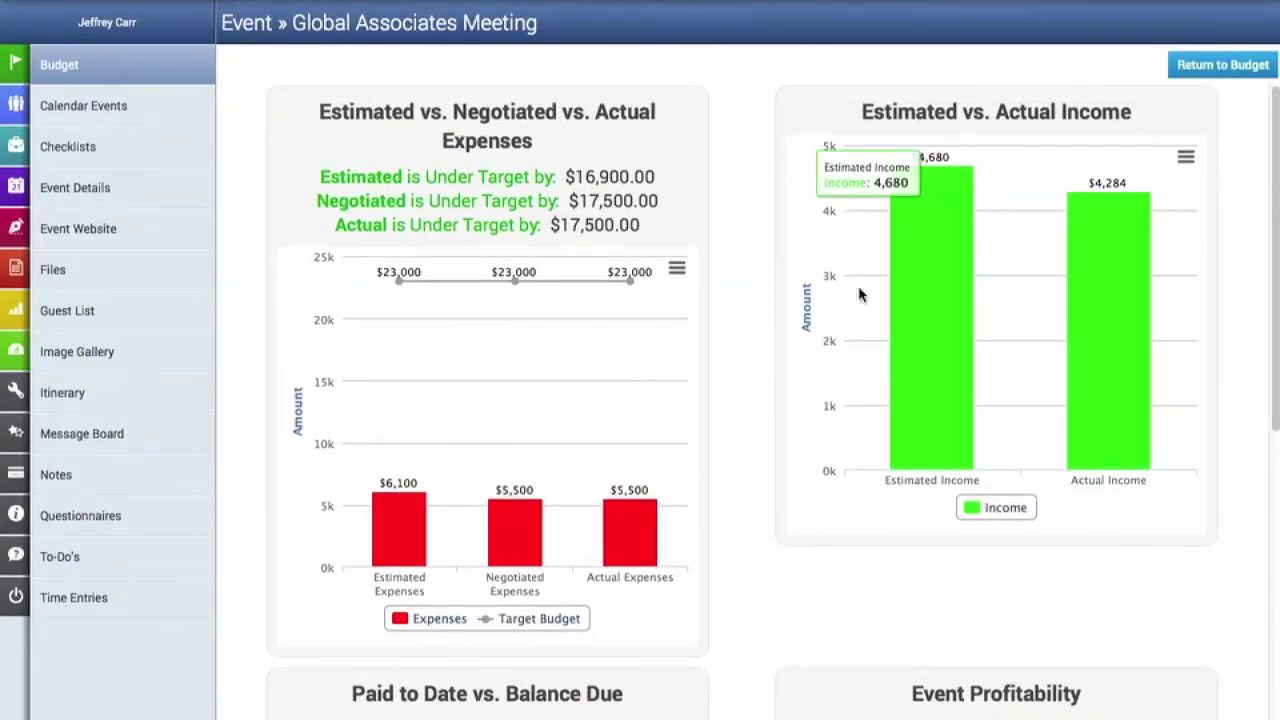
{"action": "mouse_move", "coordinate": [1186, 374]}
{"action": "scroll", "coordinate": [1186, 374], "scroll_direction": "down", "scroll_amount": 5}
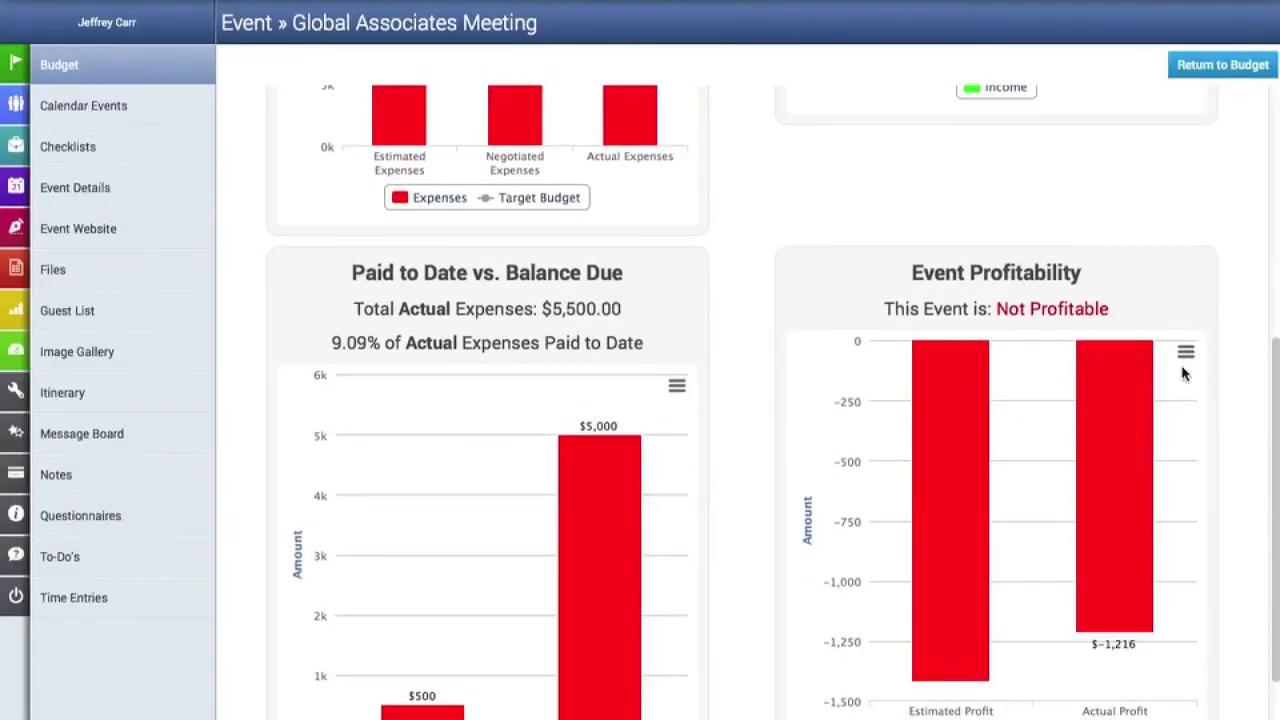
{"action": "scroll", "coordinate": [697, 298], "scroll_direction": "down", "scroll_amount": 1}
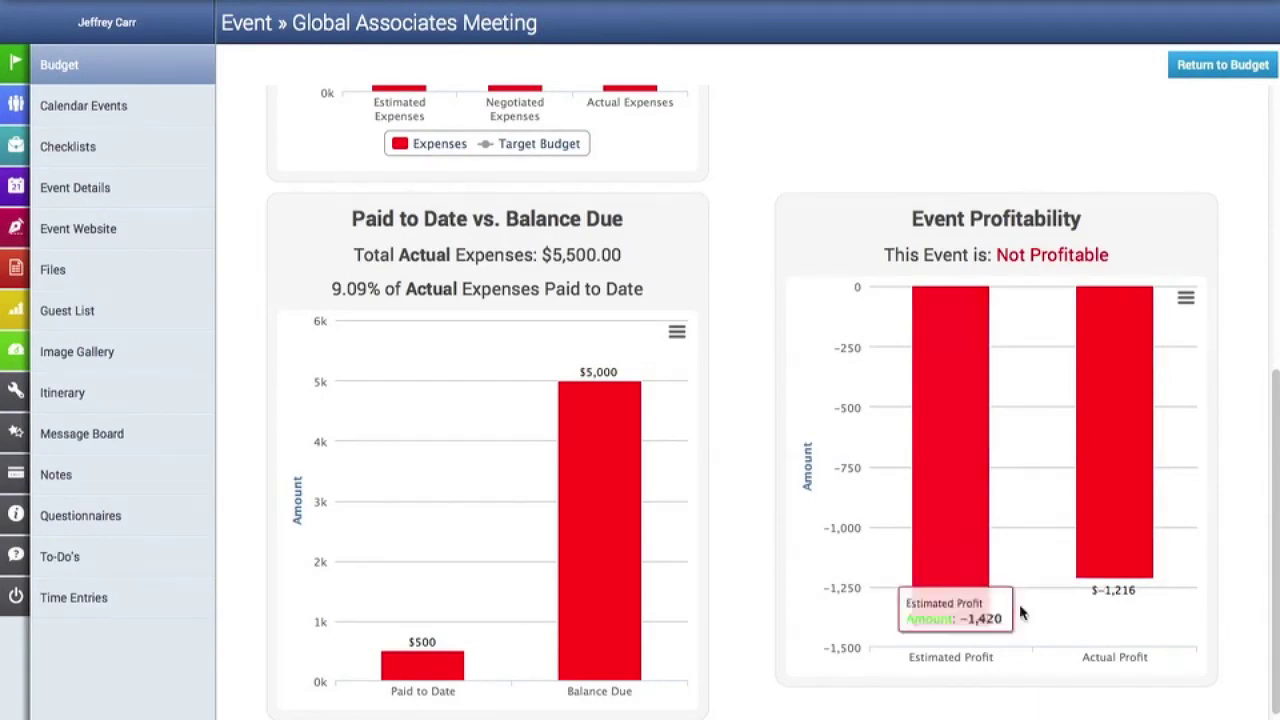
{"action": "scroll", "coordinate": [814, 290], "scroll_direction": "up", "scroll_amount": 5}
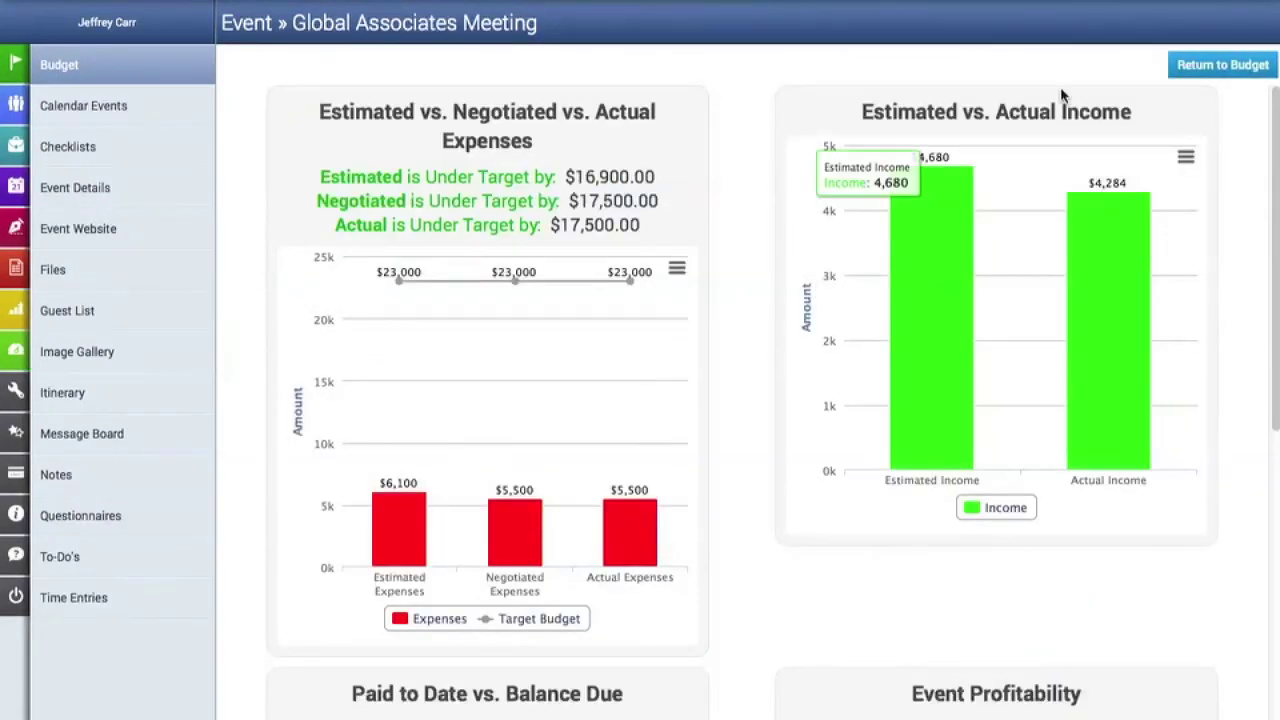
{"action": "left_click", "coordinate": [1183, 70]}
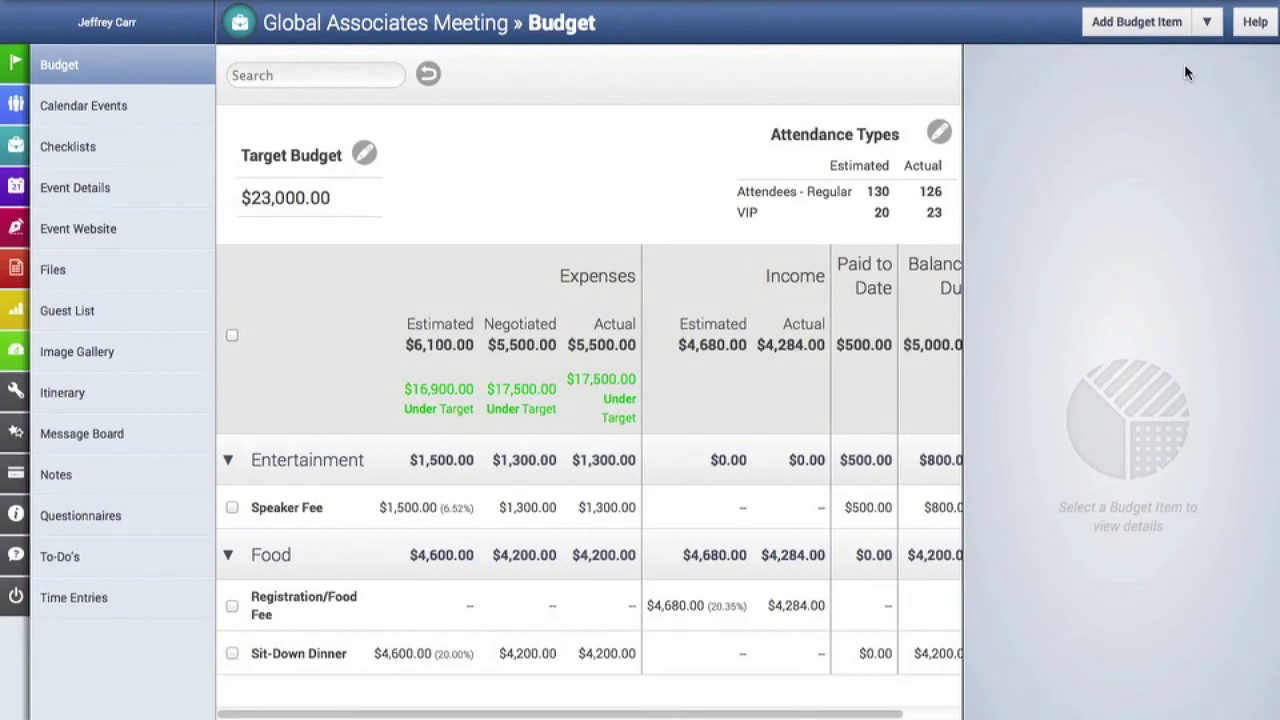
Export the budget with Create PDF and open the resulting budget.pdf.
{"action": "left_click", "coordinate": [1207, 21]}
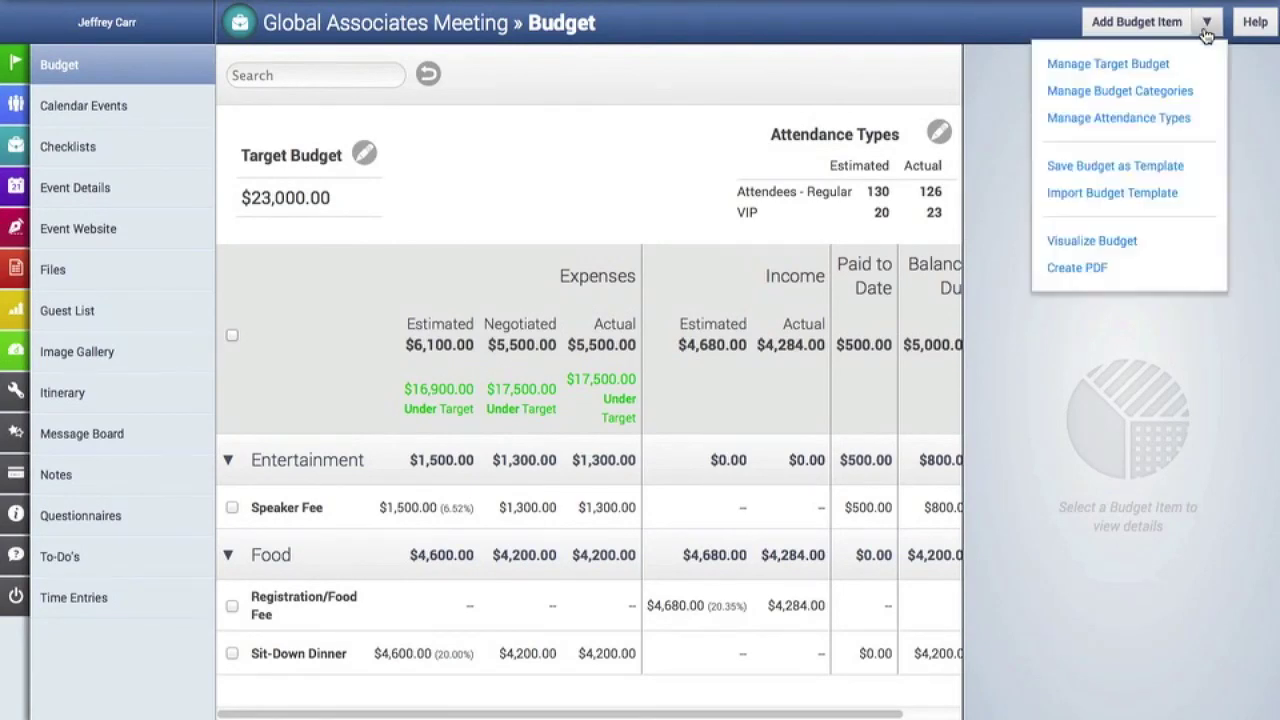
{"action": "left_click", "coordinate": [1078, 268]}
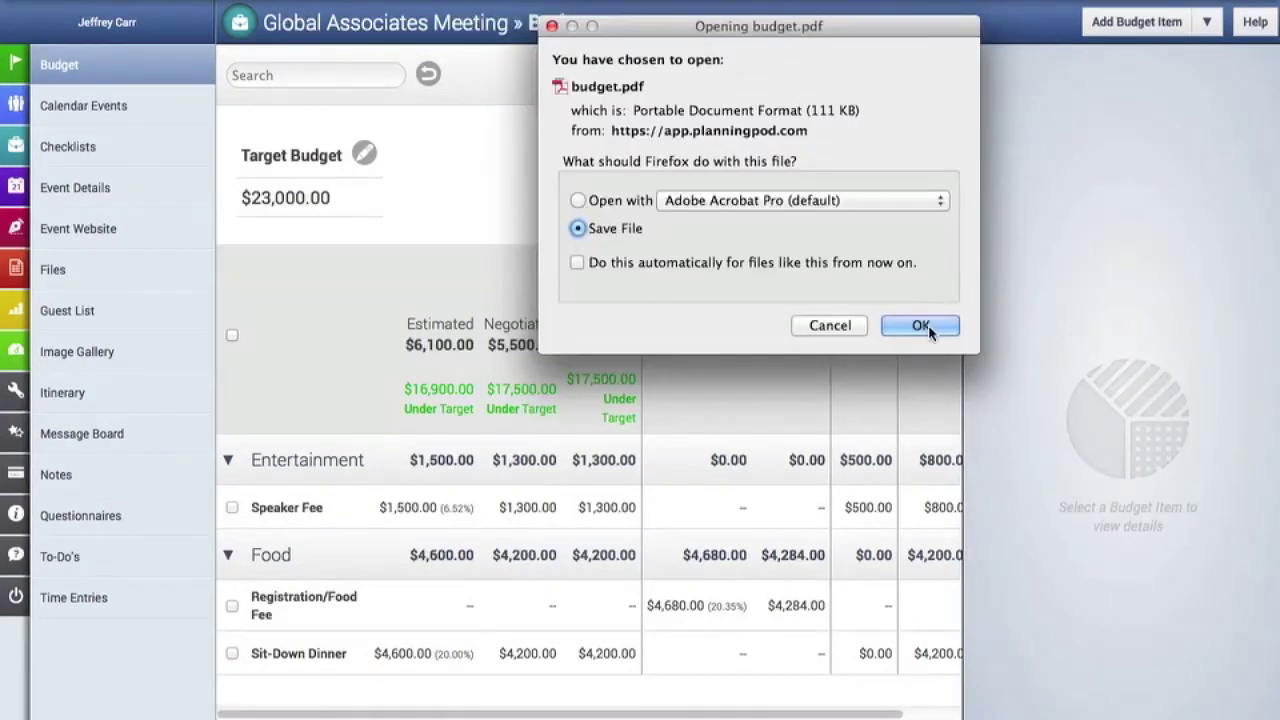
{"action": "left_click", "coordinate": [921, 325]}
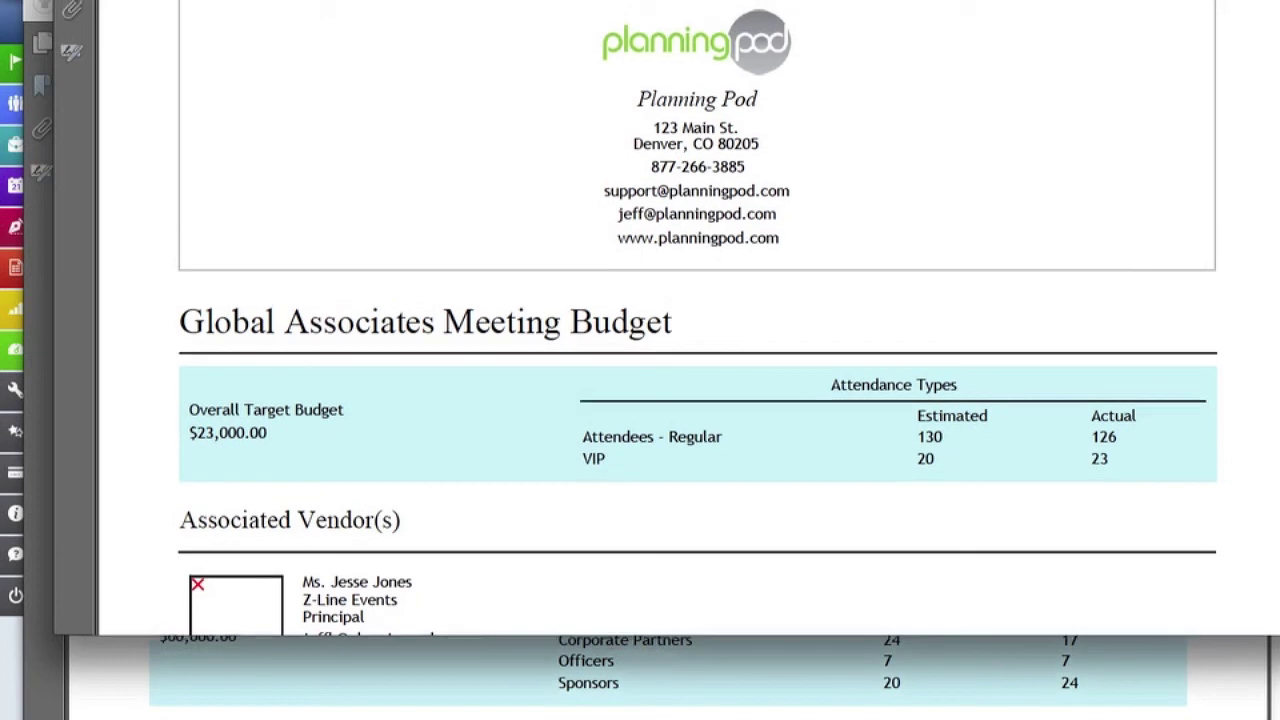
Scroll through budget.pdf to page 2 and back, then close it with Ctrl+W.
{"action": "scroll", "coordinate": [665, 228], "scroll_direction": "down", "scroll_amount": 10}
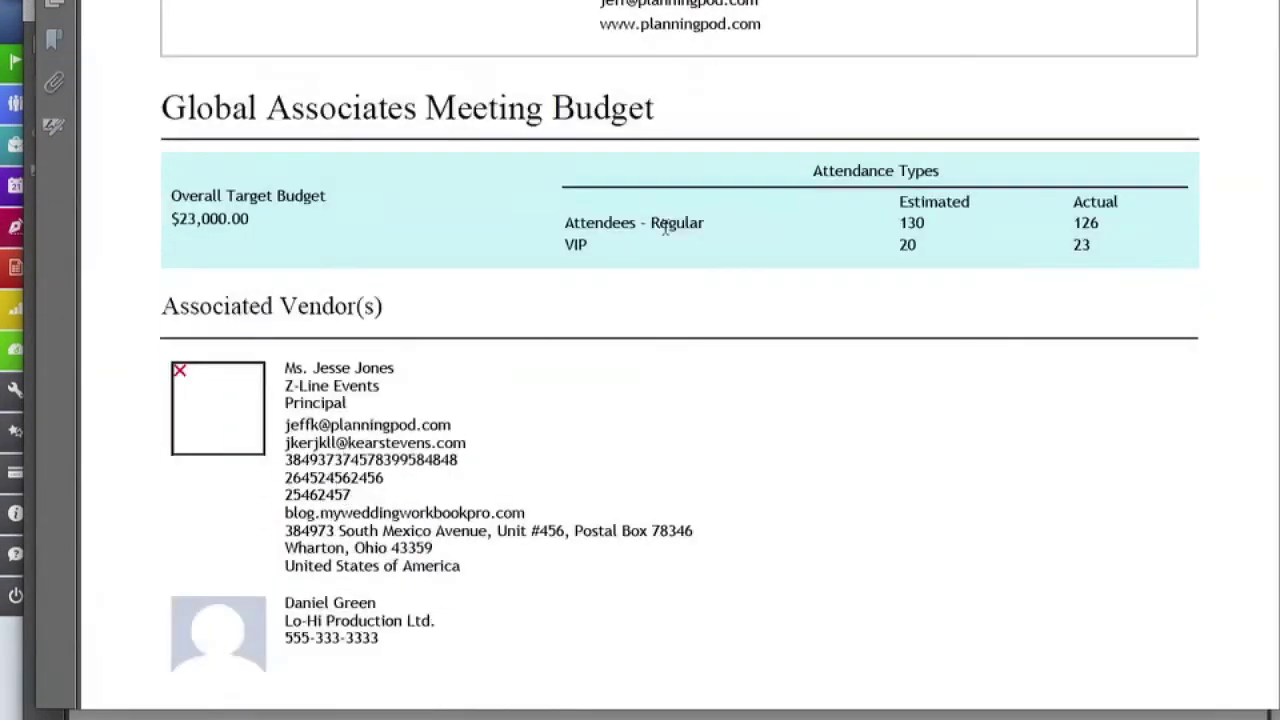
{"action": "scroll", "coordinate": [665, 228], "scroll_direction": "down", "scroll_amount": 10}
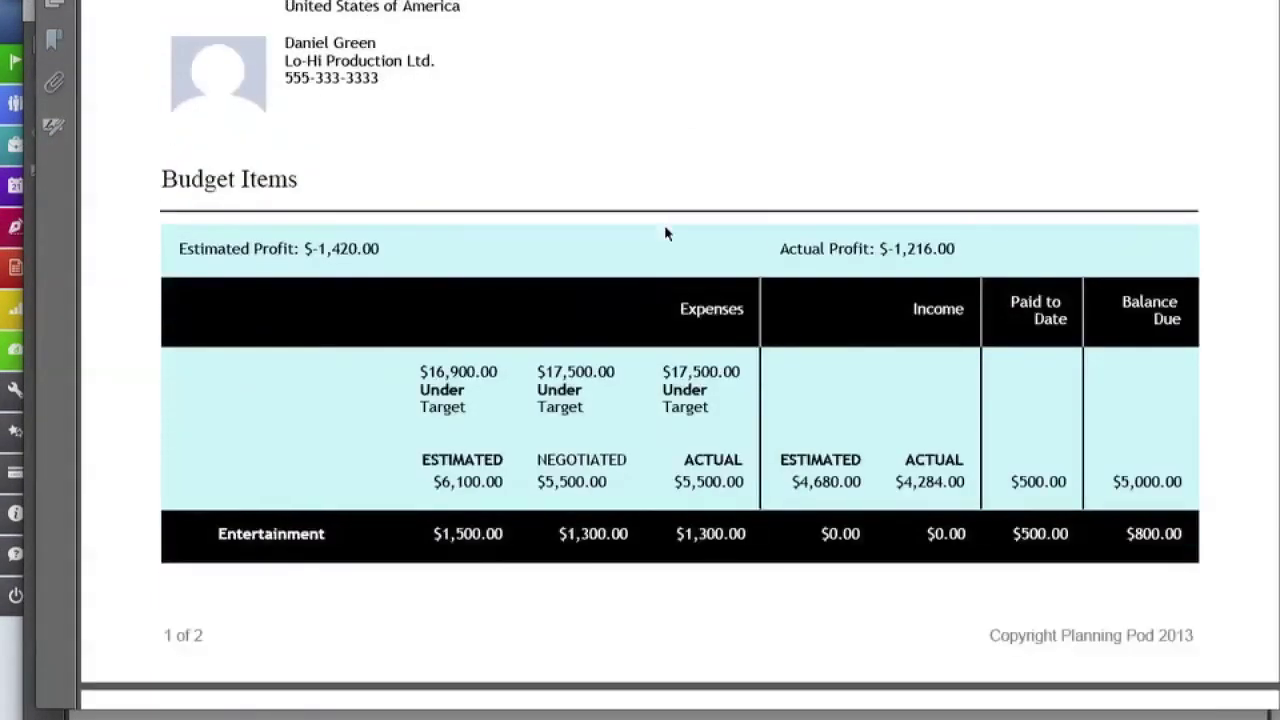
{"action": "scroll", "coordinate": [665, 231], "scroll_direction": "down", "scroll_amount": 10}
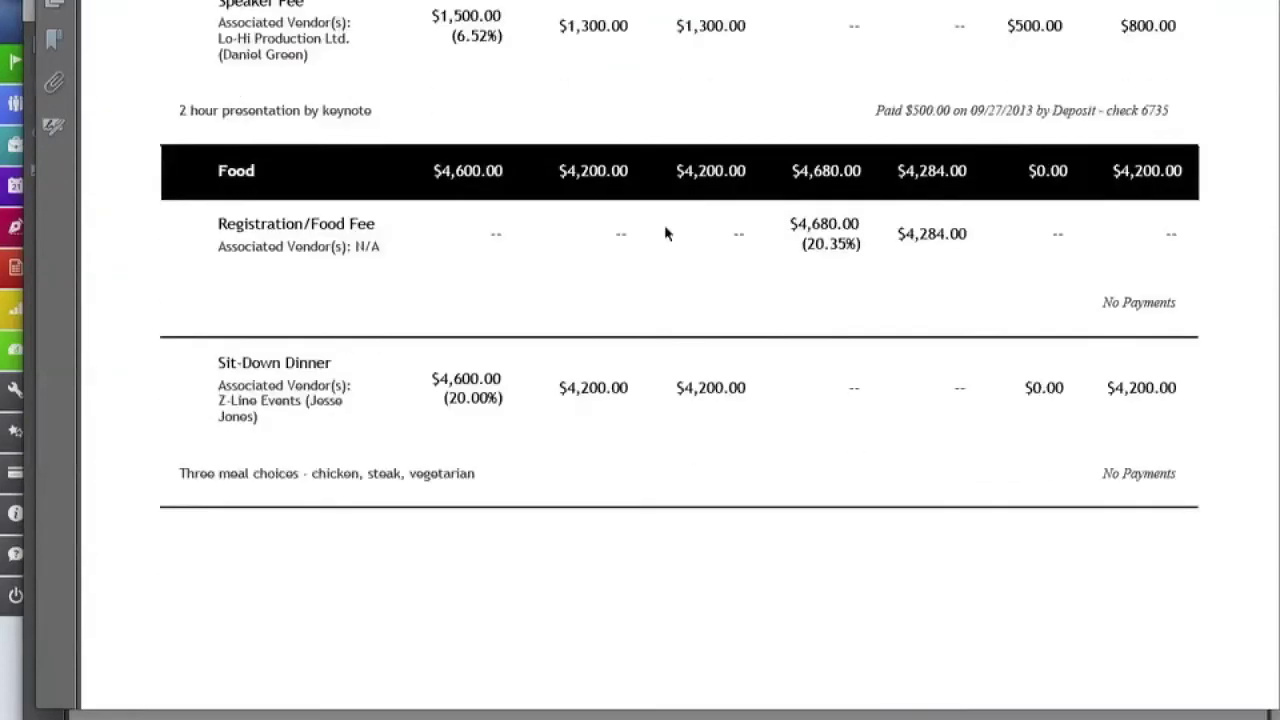
{"action": "scroll", "coordinate": [665, 230], "scroll_direction": "up", "scroll_amount": 20}
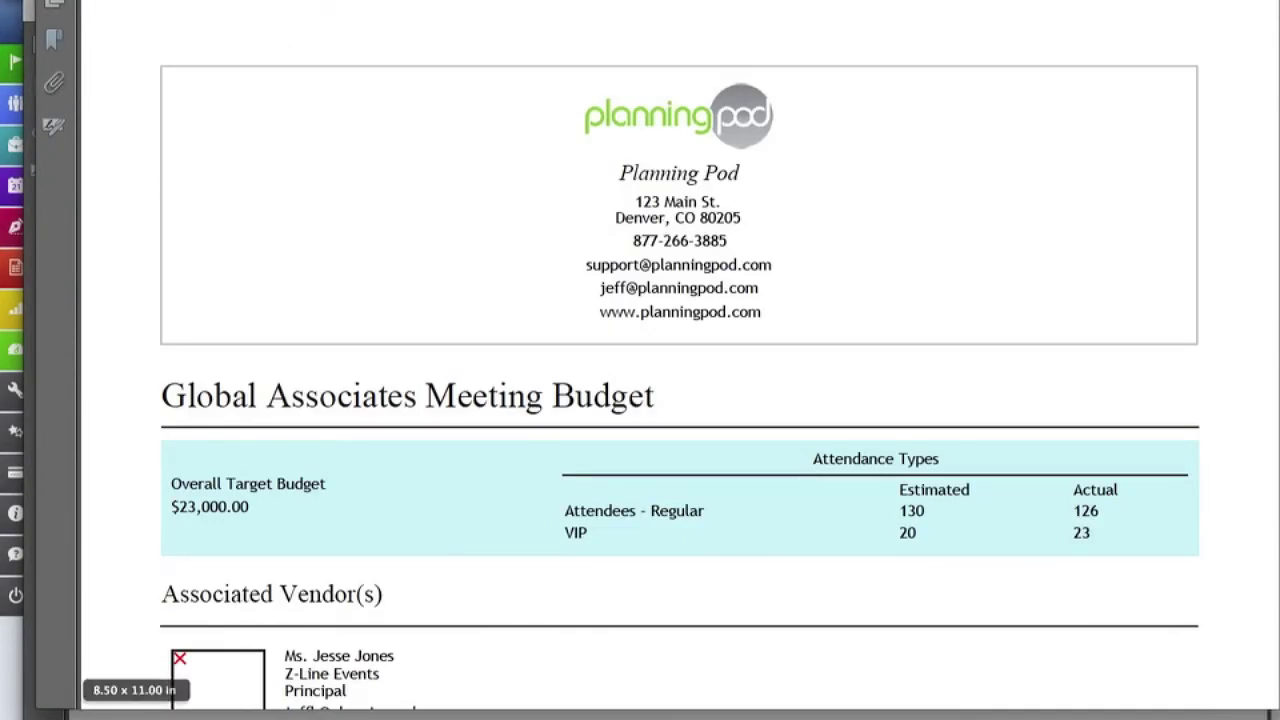
{"action": "key", "text": "ctrl+w"}
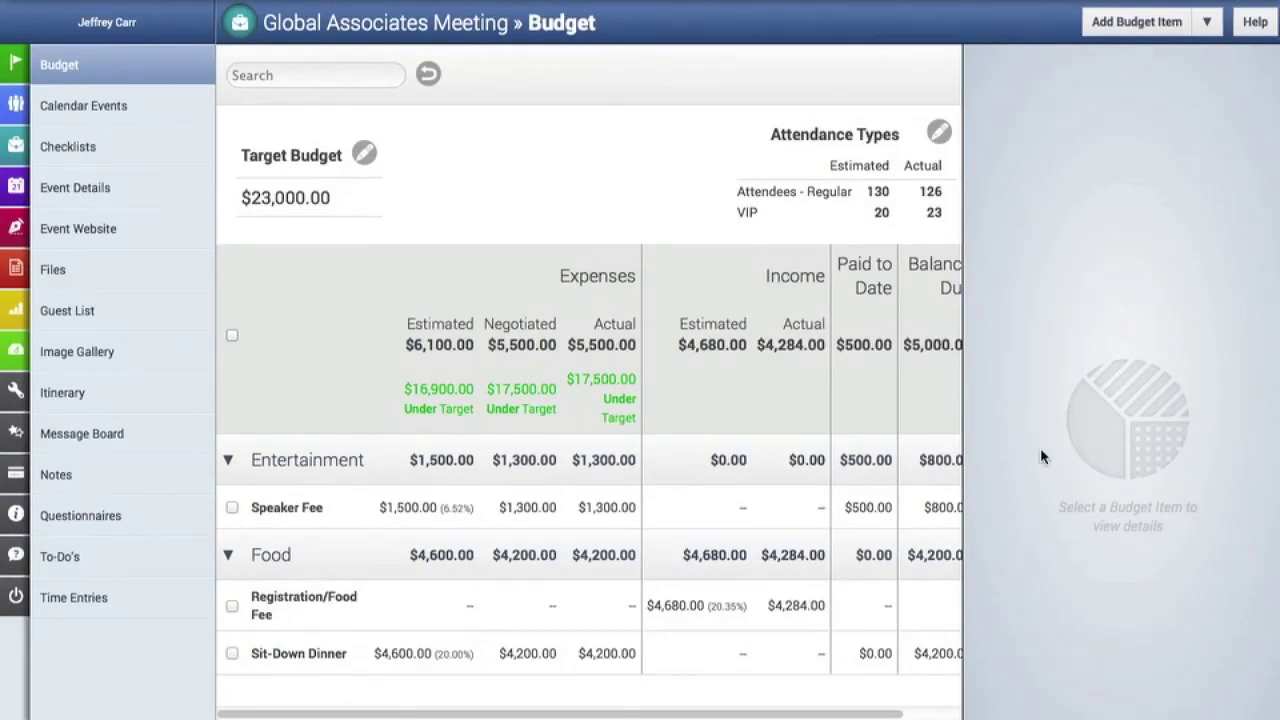